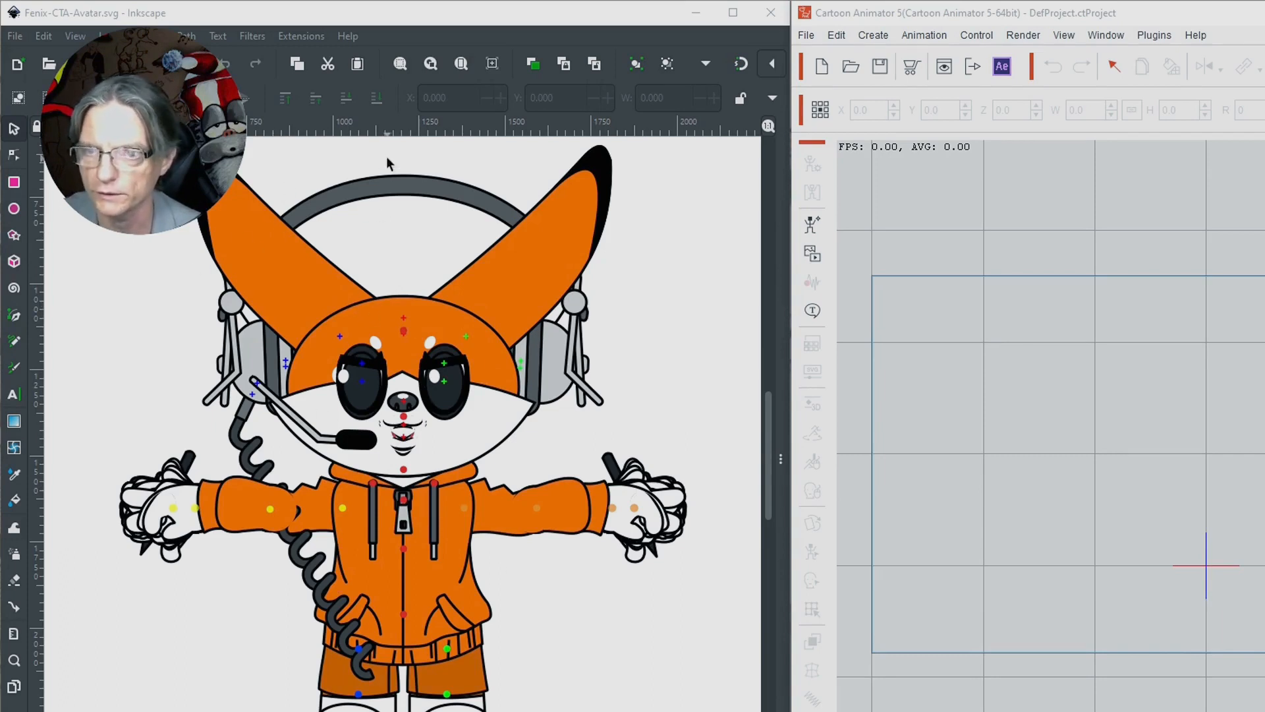
# - Show the layer list and look through the bone layers inside RLBoneHuman and RLBoneHead
pyautogui.click(780, 459)
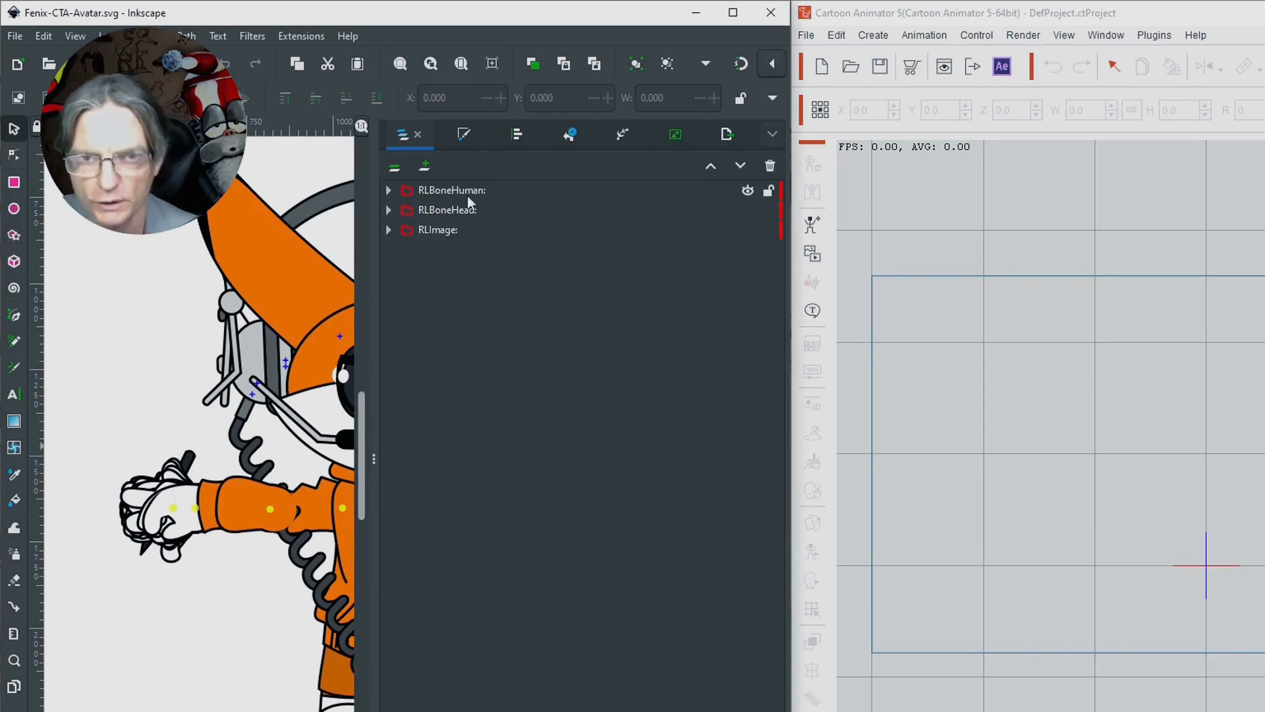
pyautogui.click(389, 191)
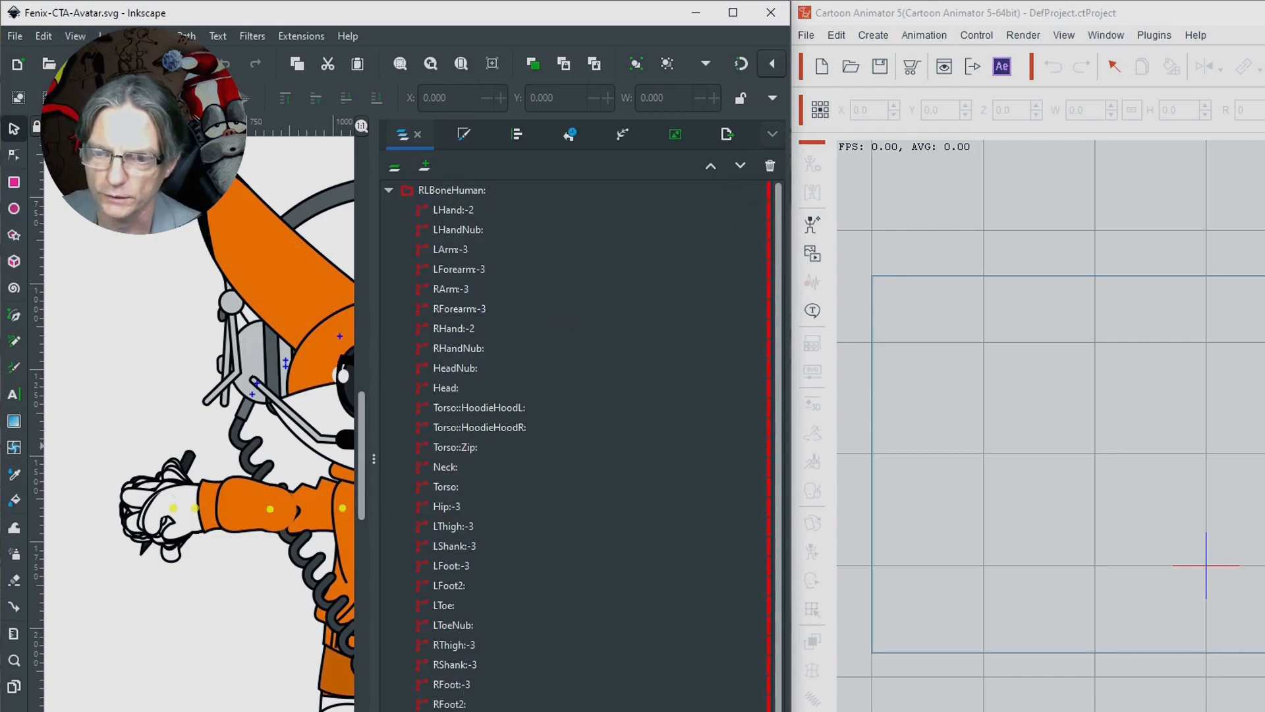
pyautogui.moveTo(777, 221); pyautogui.dragTo(776, 255)
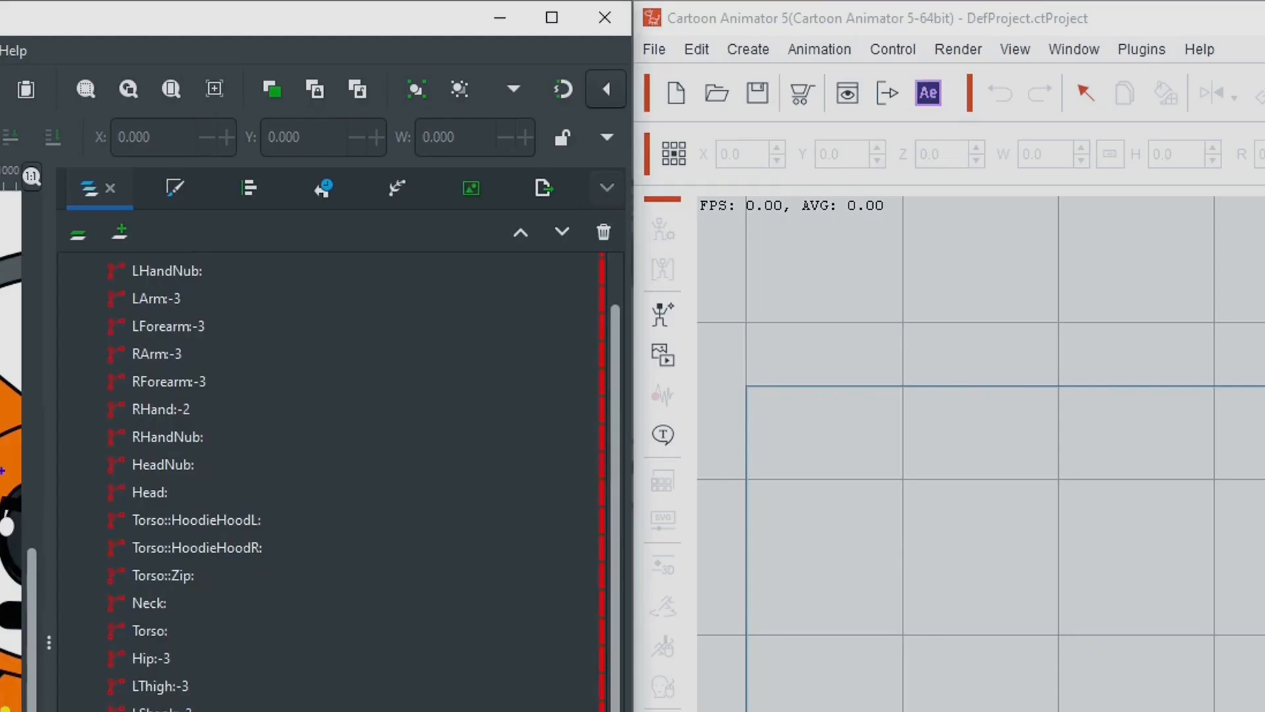
pyautogui.moveTo(615, 410); pyautogui.dragTo(601, 711)
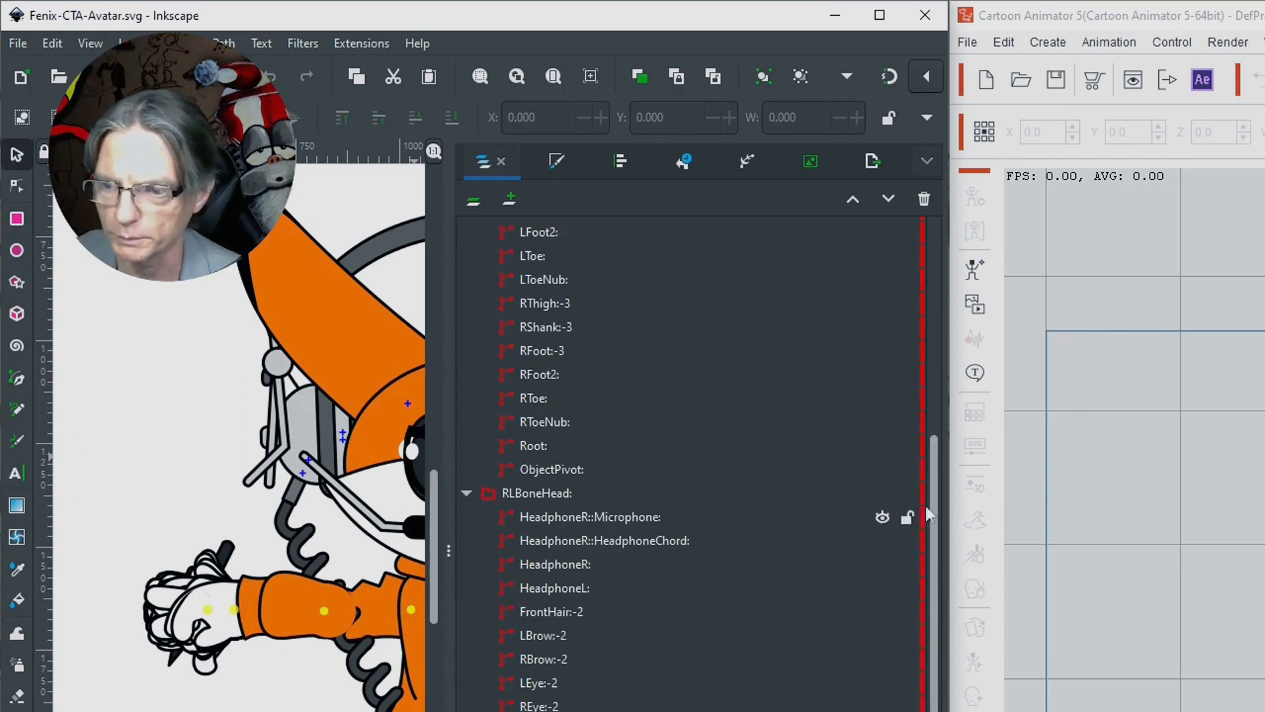
pyautogui.moveTo(936, 458); pyautogui.dragTo(929, 692)
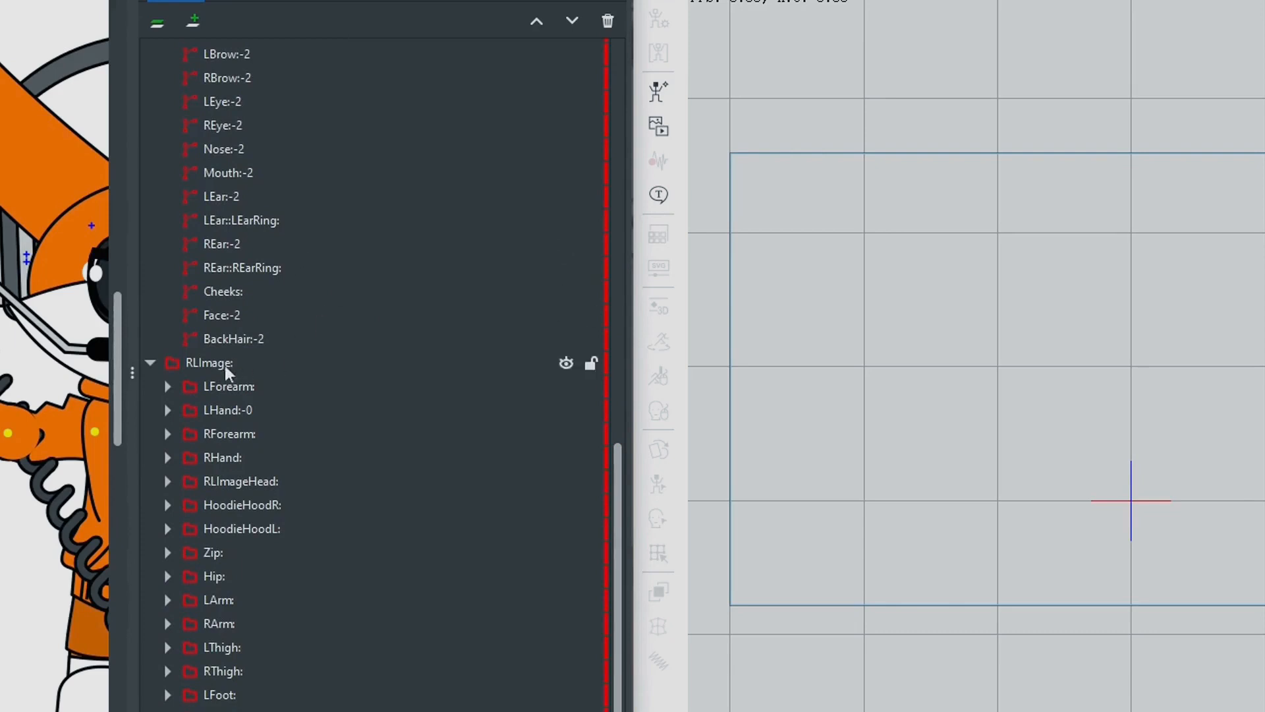
# - Expand the LForearm group under RLImage through LForearm:-2 and Replace-500 to examine the artwork it contains
pyautogui.click(168, 386)
pyautogui.click(186, 410)
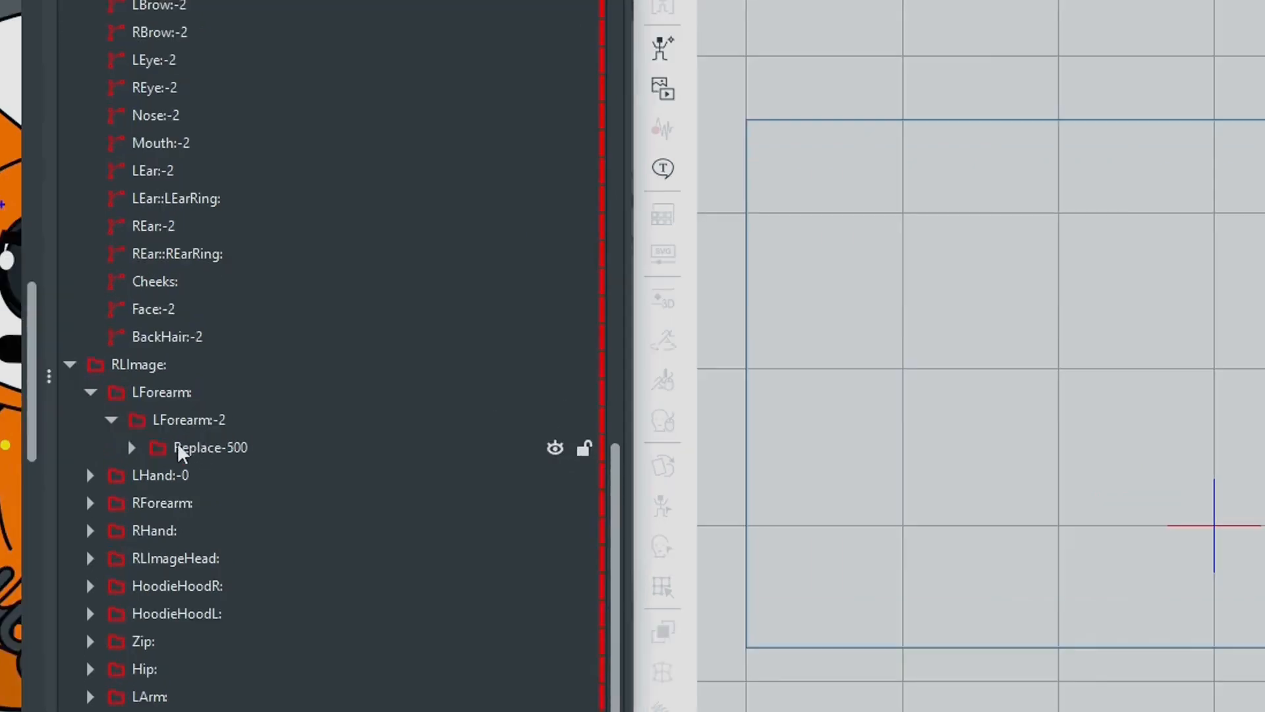
pyautogui.click(132, 448)
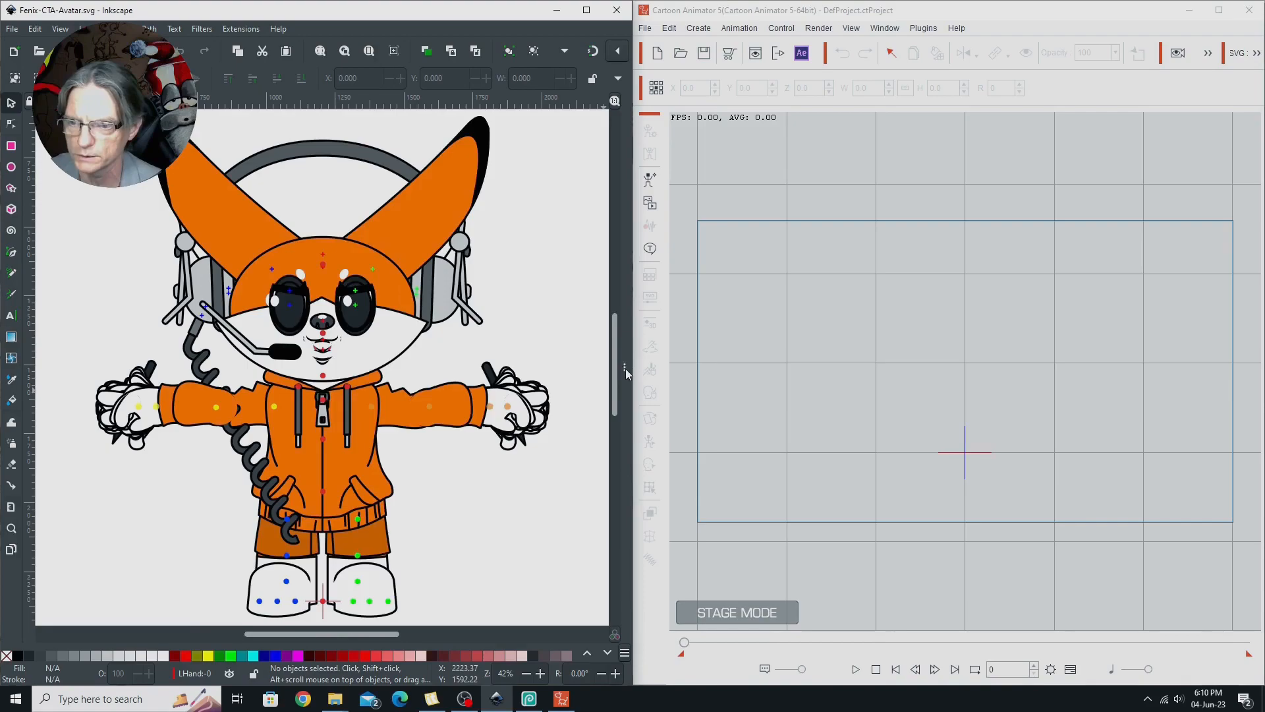
pyautogui.click(1095, 644)
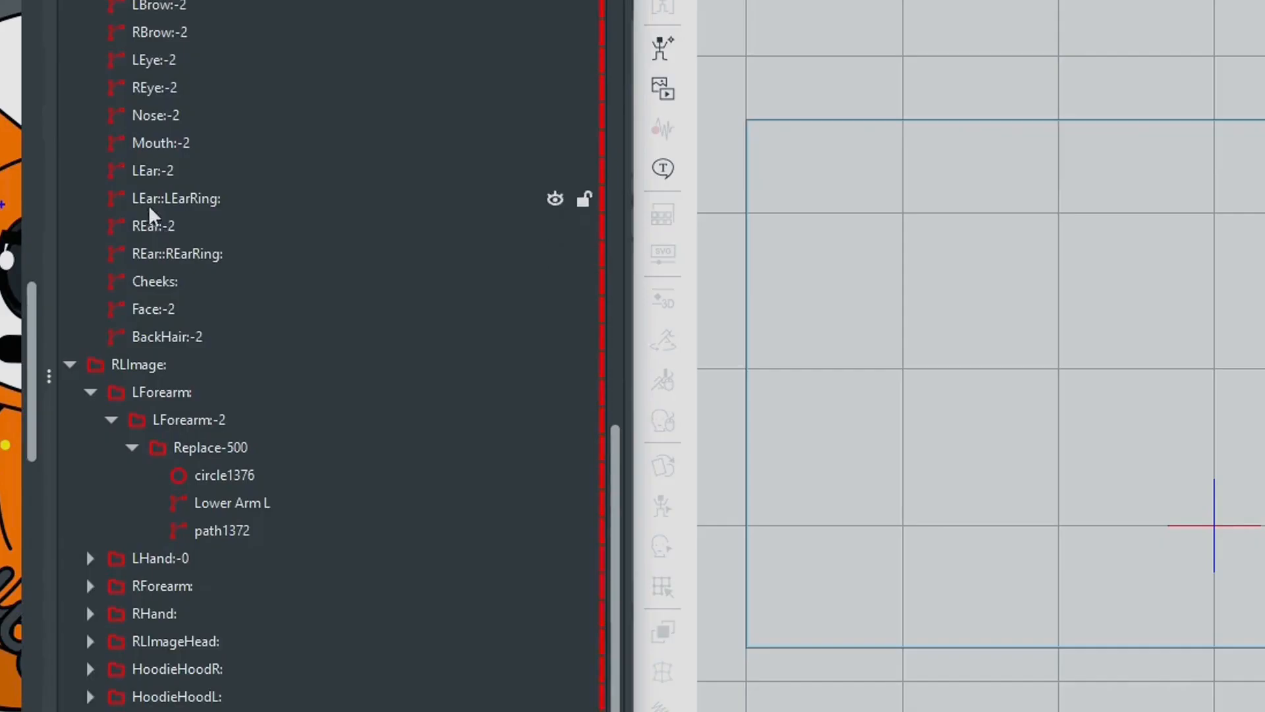
pyautogui.scroll(-3, 616, 532)
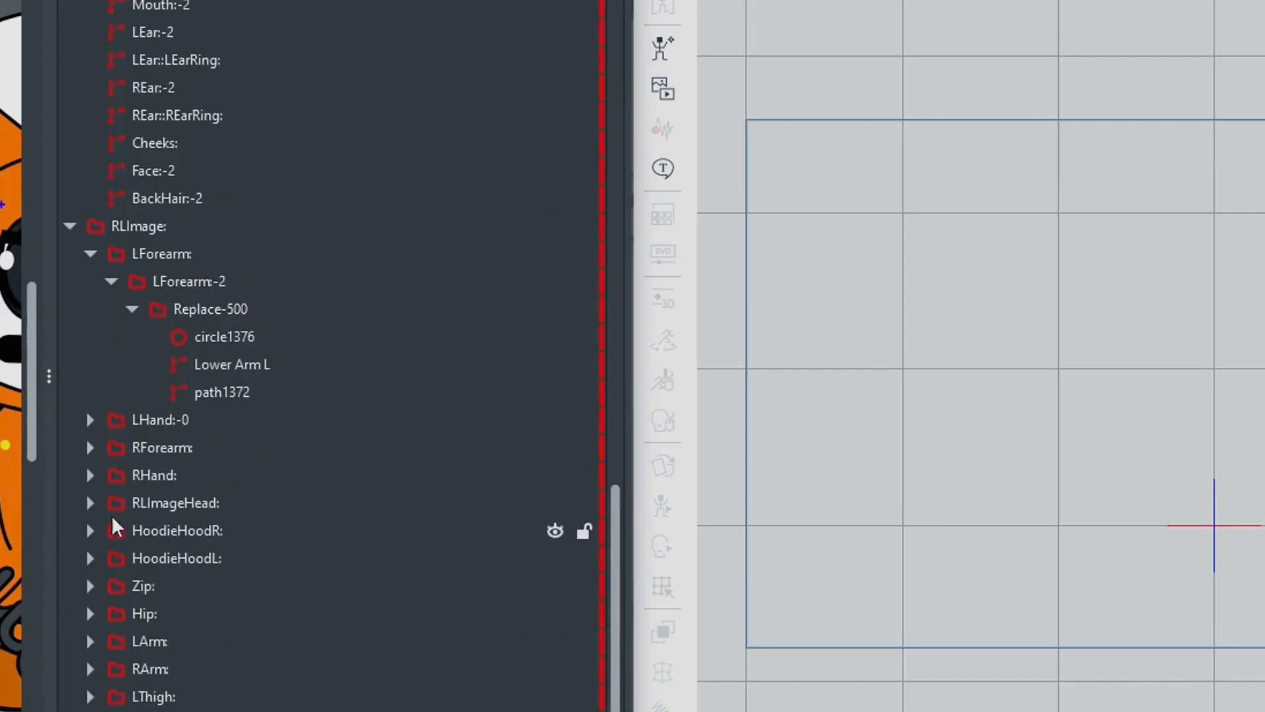
# - Expand RLImageHead and its HeadphoneL group through Normal to examine how the headphone artwork is nested
pyautogui.click(91, 503)
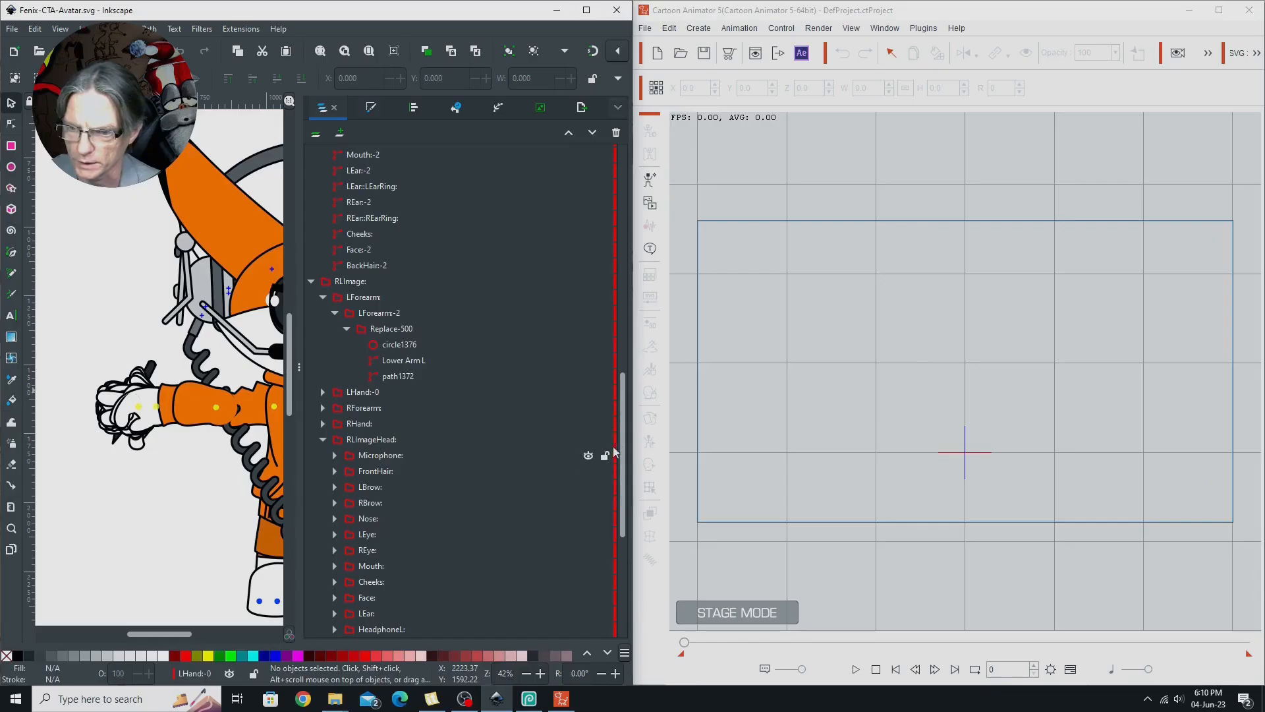
pyautogui.scroll(-6, 388, 347)
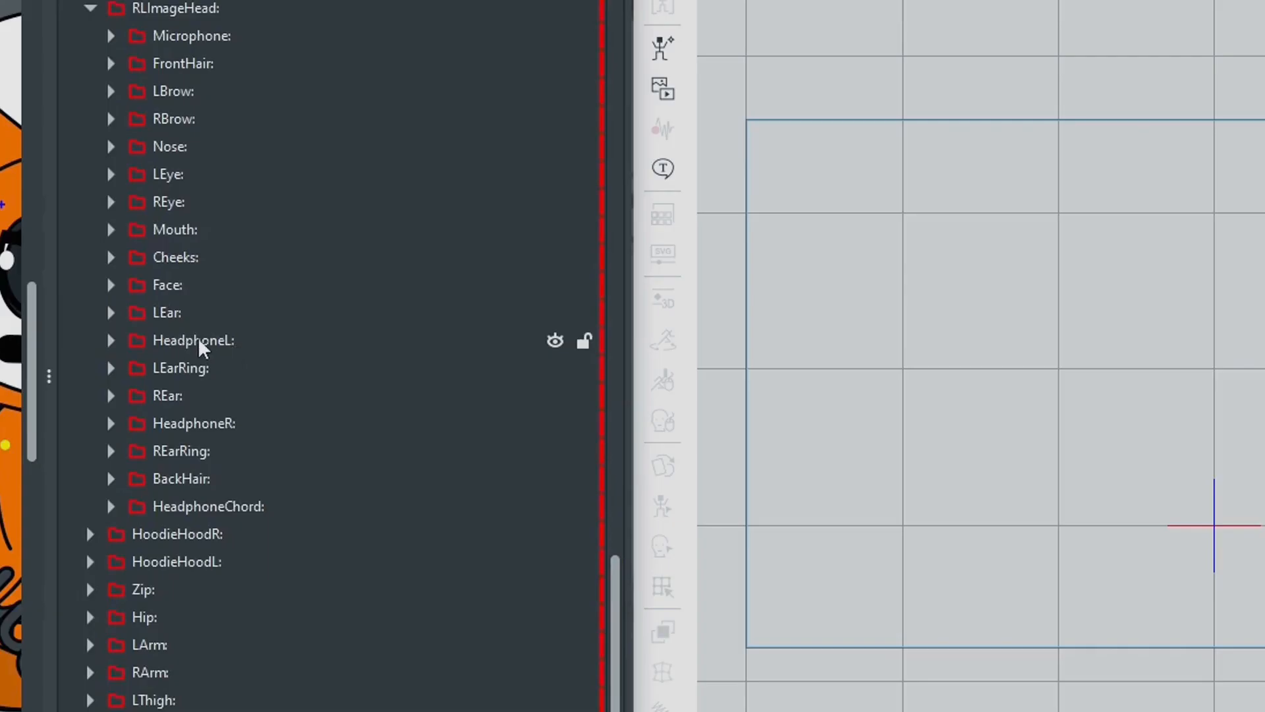
pyautogui.click(111, 340)
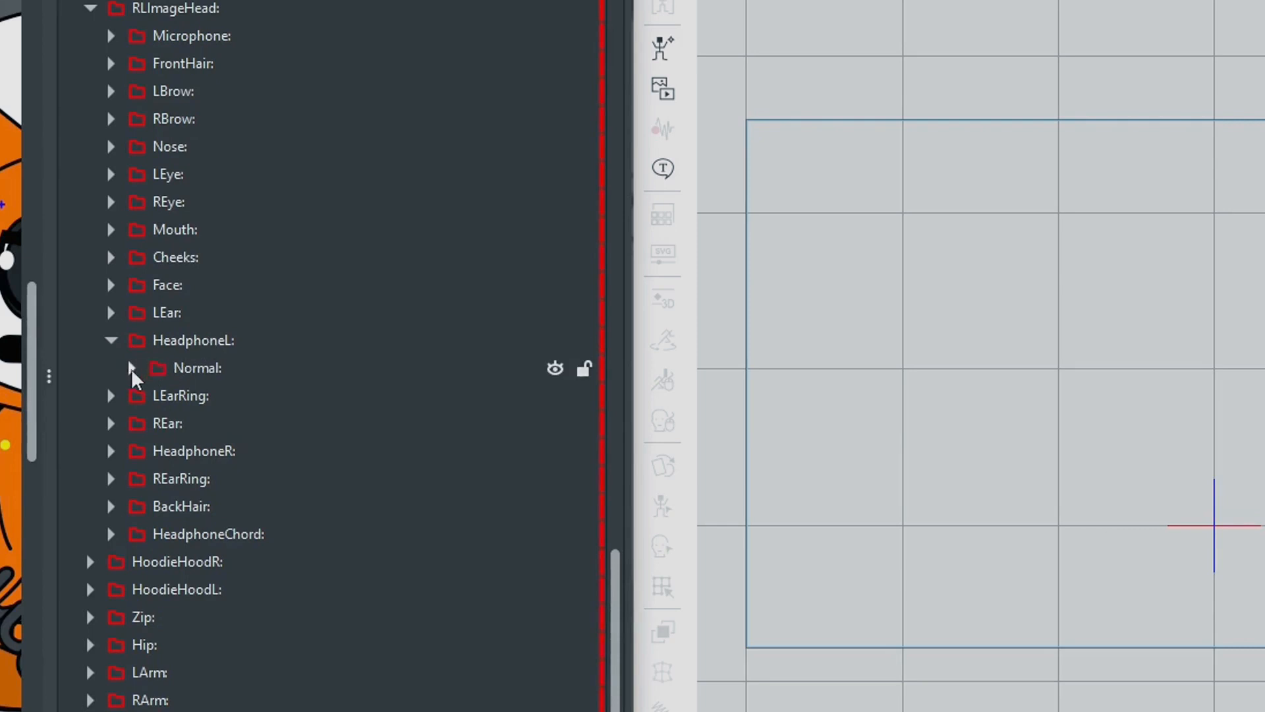
pyautogui.click(131, 369)
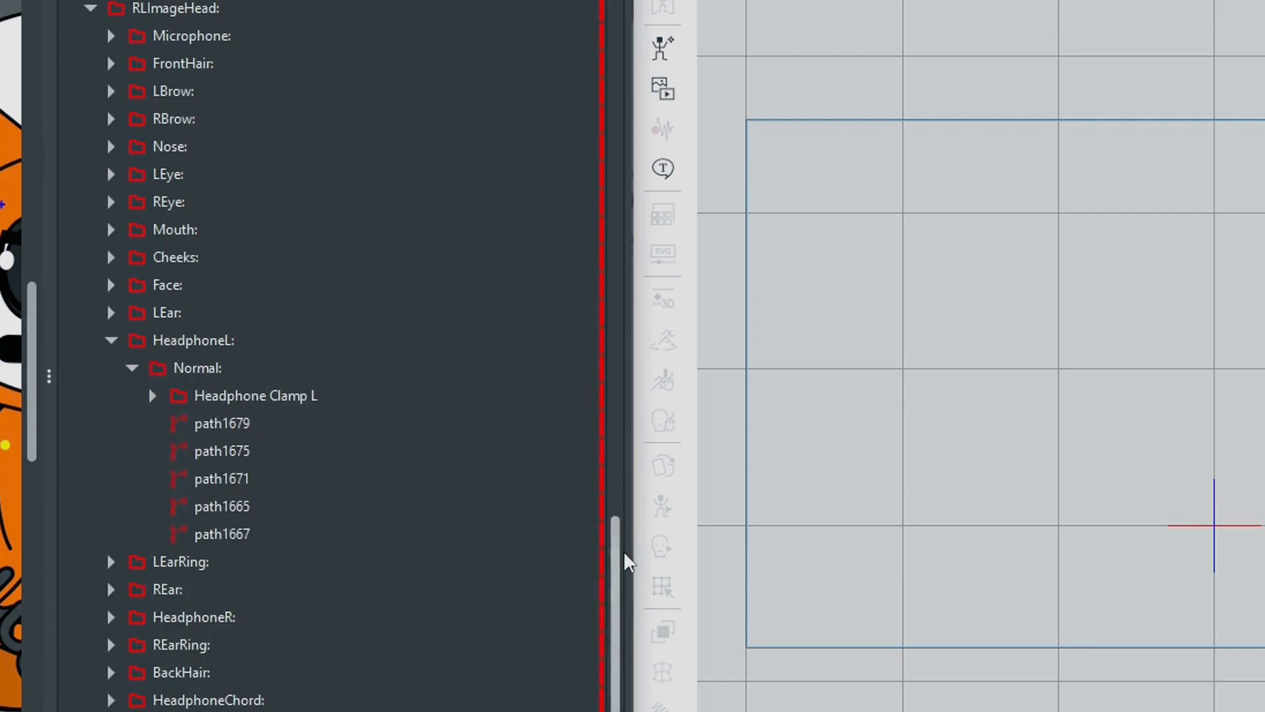
# - Compare the headphone, microphone and chord bones in RLBoneHead with their markers on the headphone with the microphone, selecting that headphone
pyautogui.moveTo(624, 560); pyautogui.dragTo(630, 262)
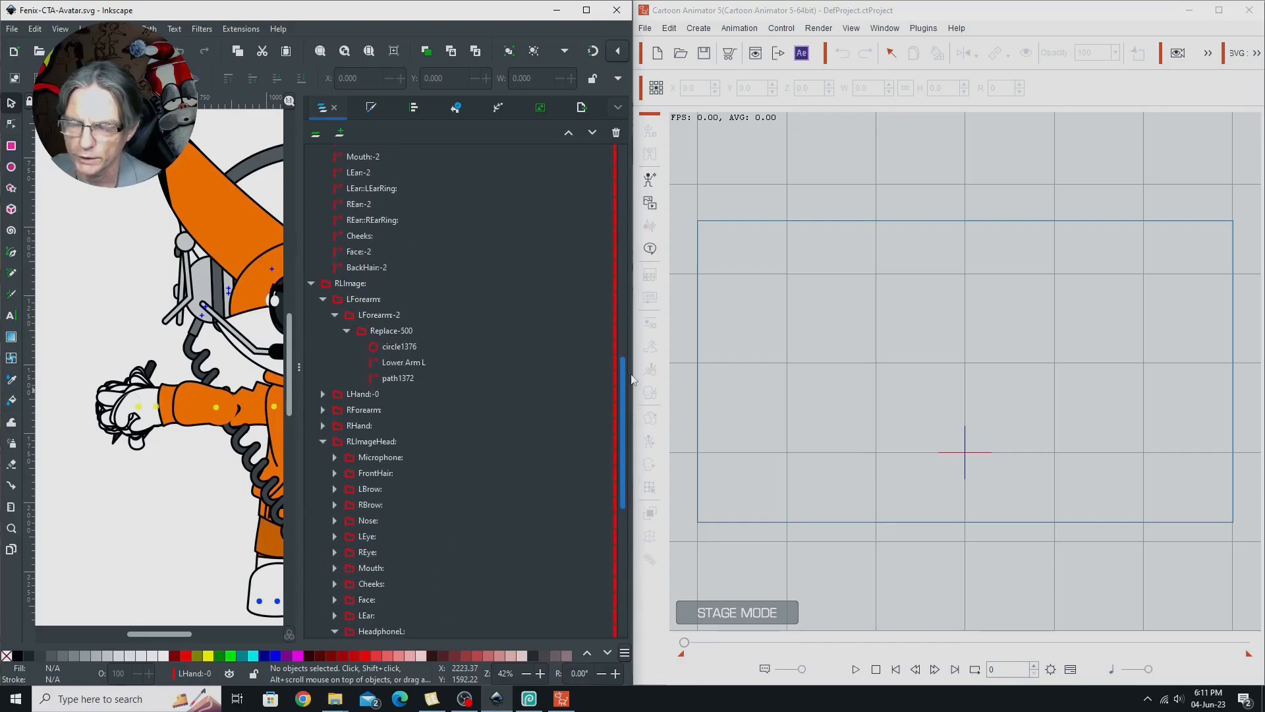
pyautogui.moveTo(630, 361); pyautogui.dragTo(633, 254)
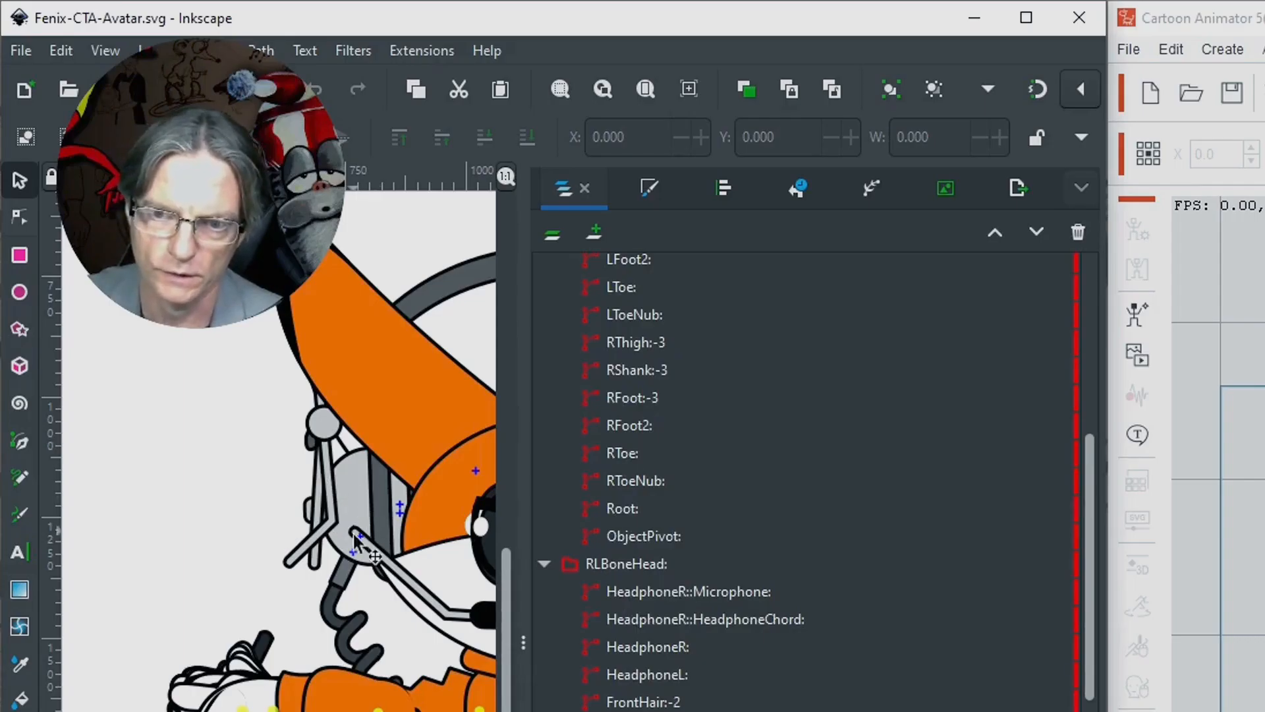
pyautogui.click(525, 642)
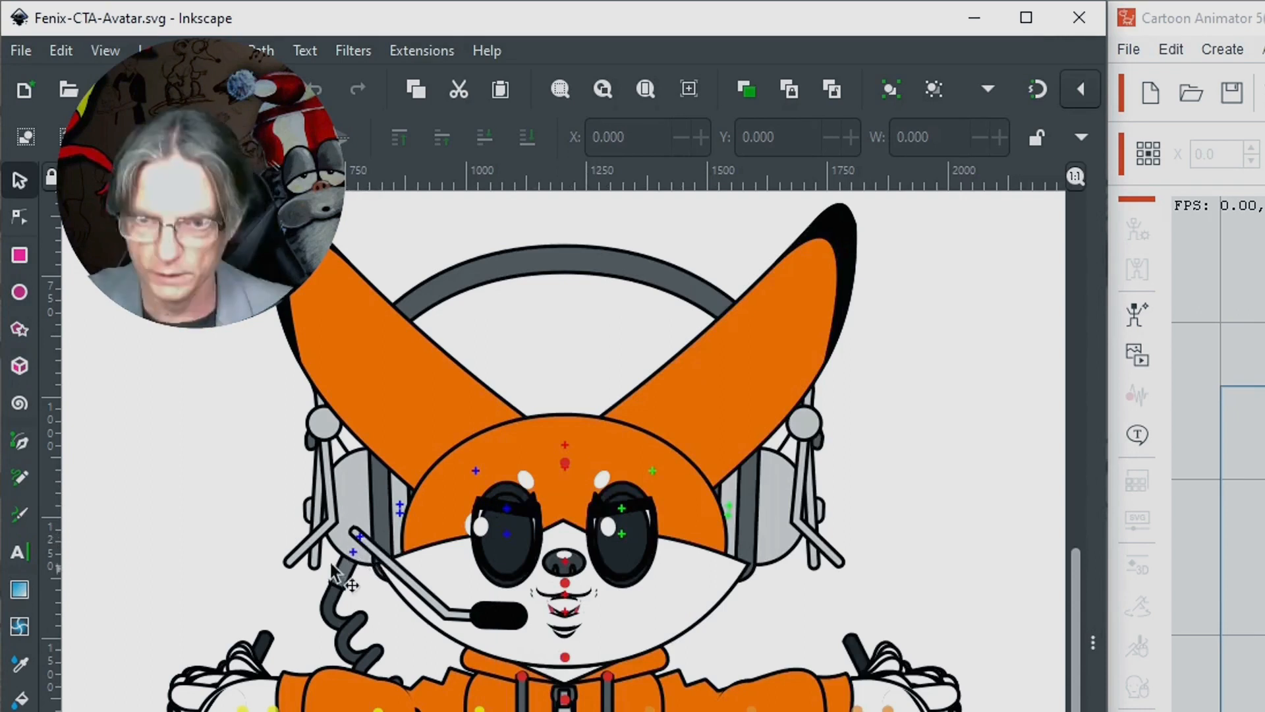
pyautogui.click(364, 509)
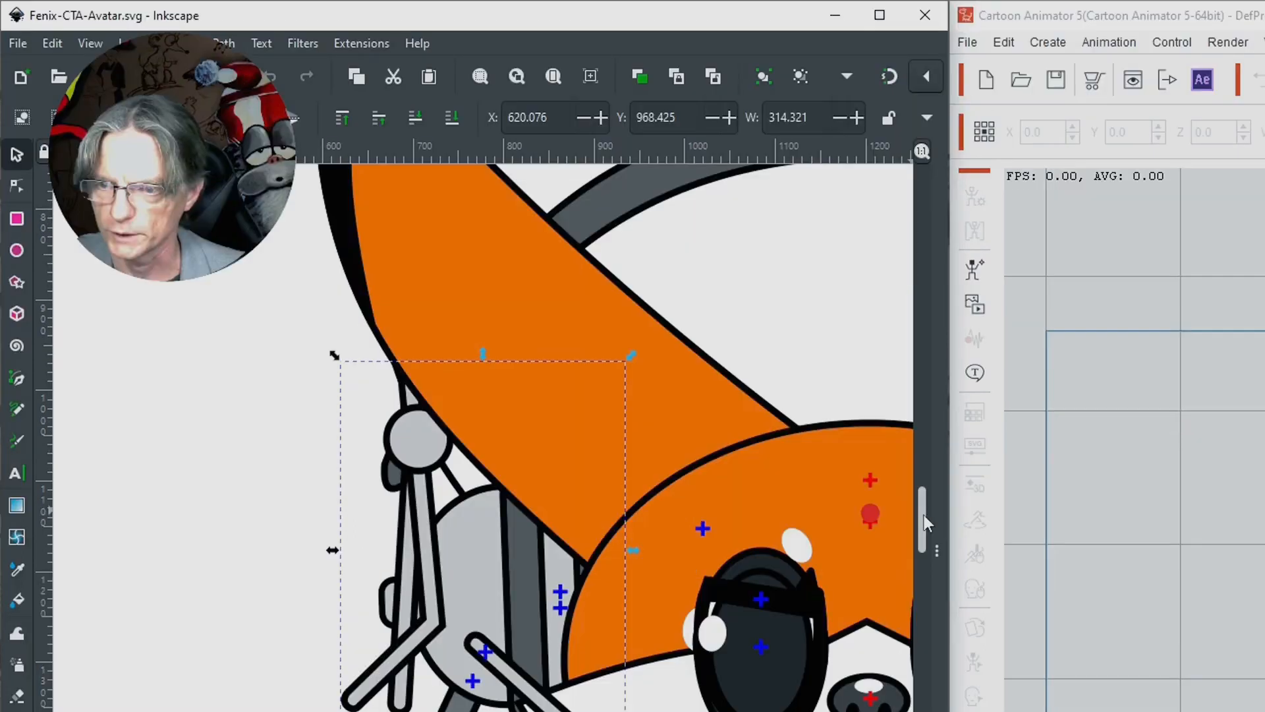
pyautogui.click(938, 551)
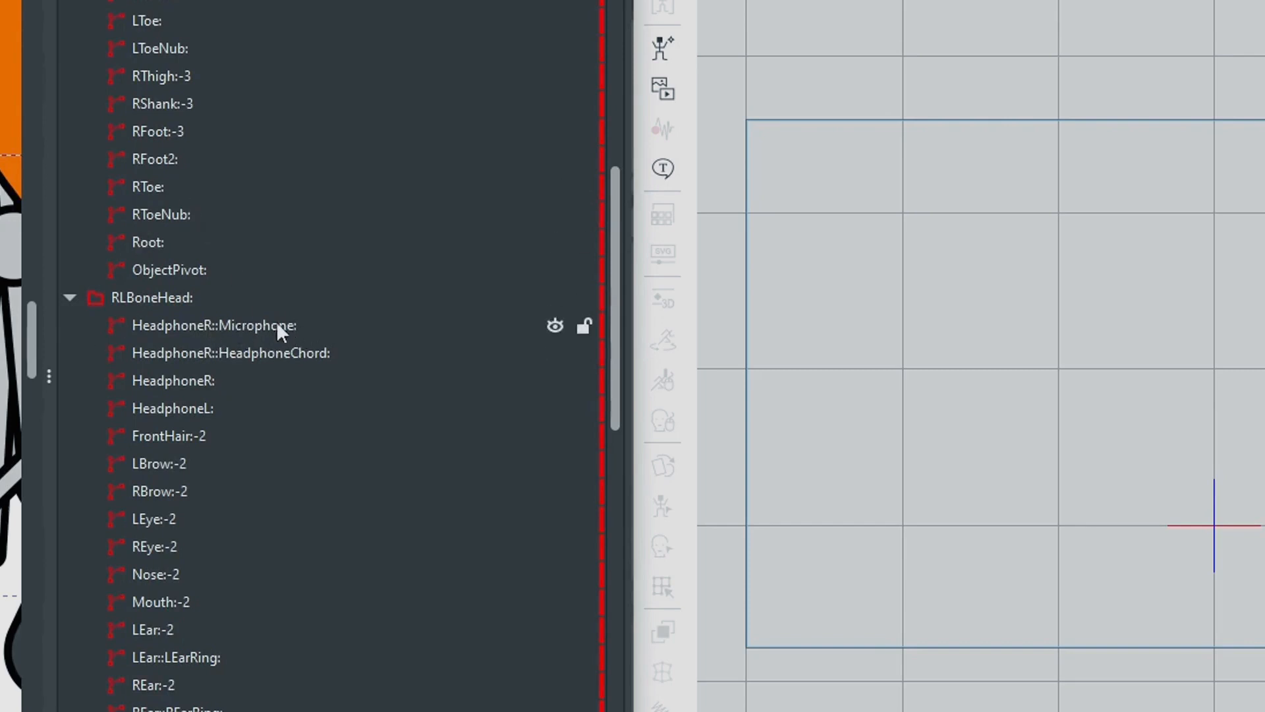
pyautogui.click(48, 379)
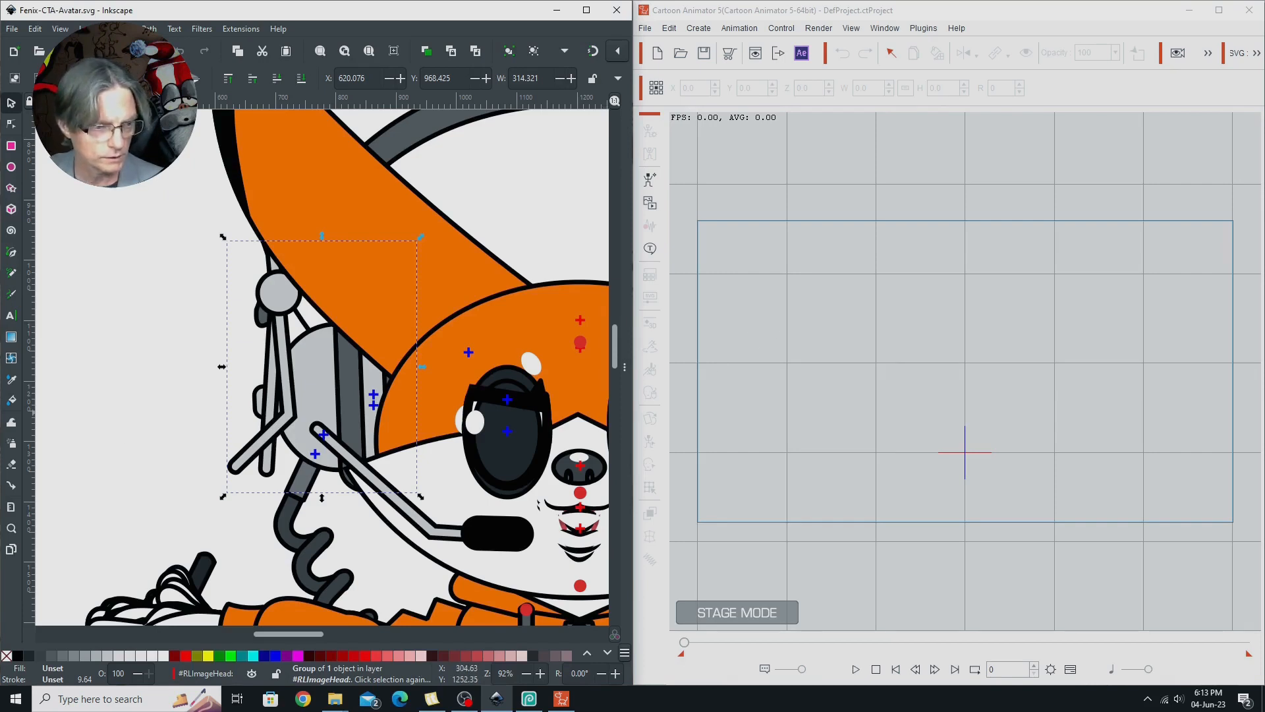
# - Import Fenix-CTA-Avatar.svg from the My VTuber Rigs folder onto the Cartoon Animator stage
pyautogui.hotkey('alt', 'Tab')
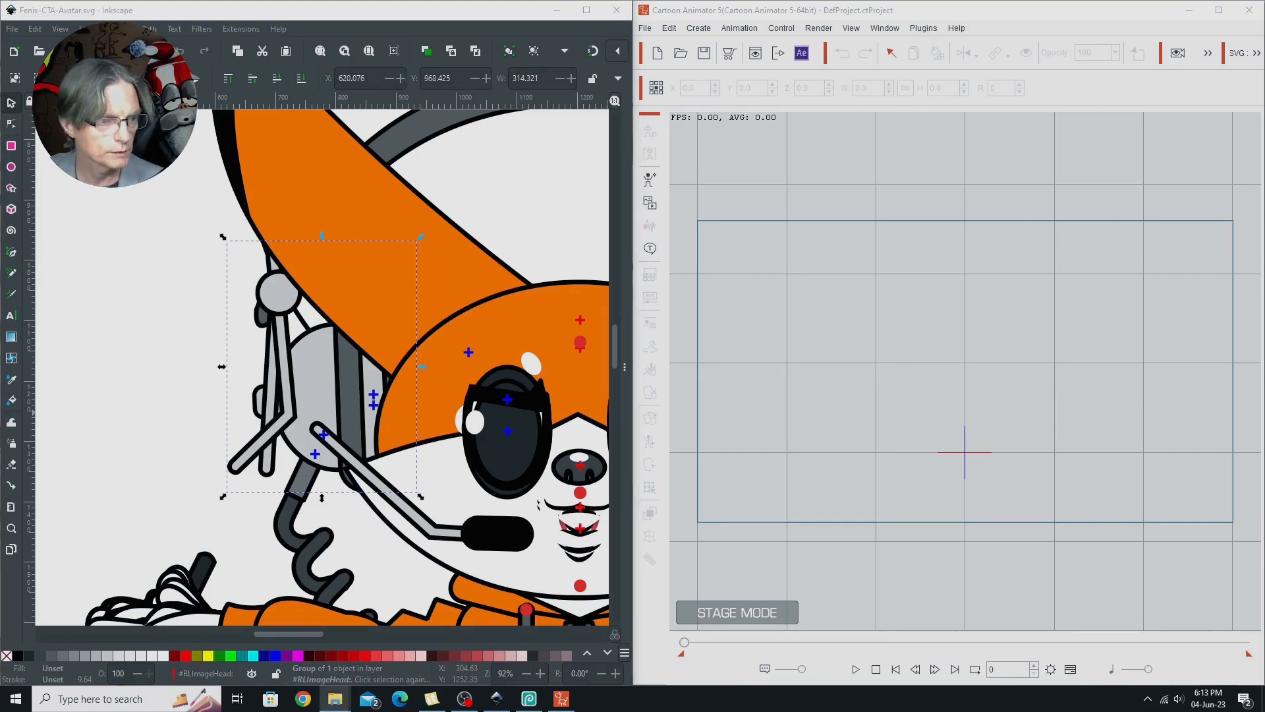
pyautogui.moveTo(0, 141); pyautogui.dragTo(269, 132)
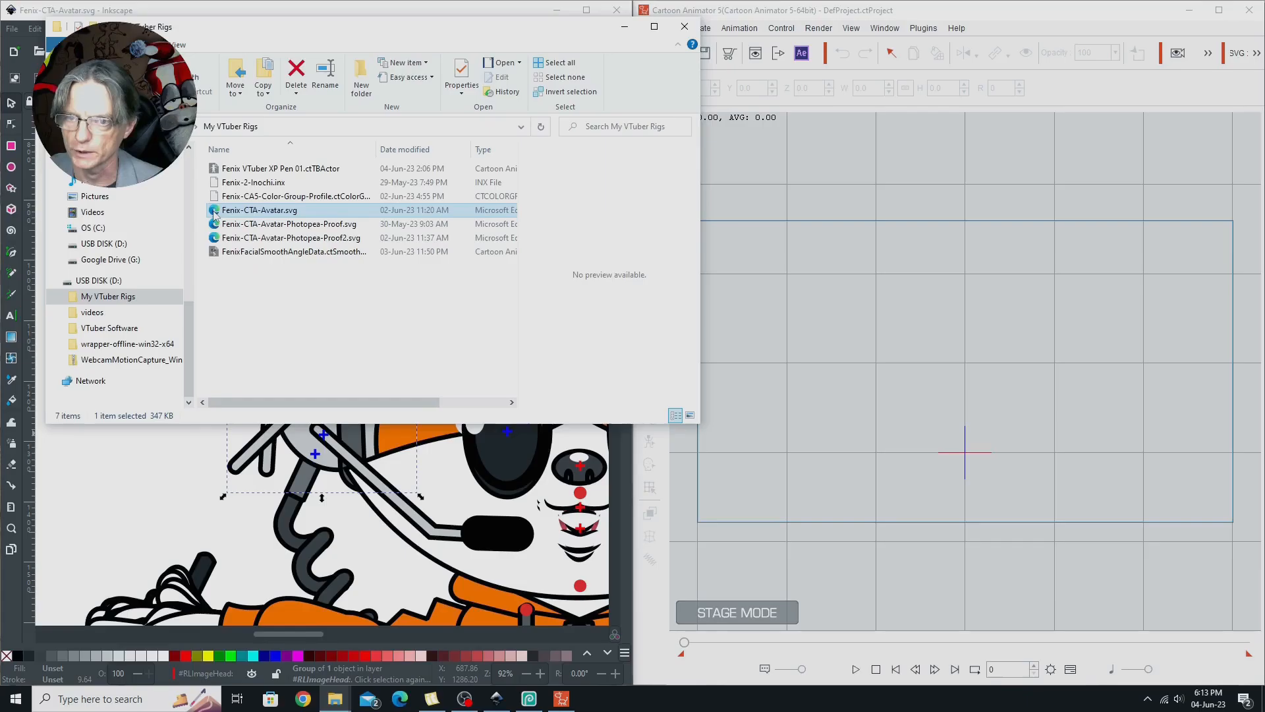
pyautogui.moveTo(214, 214); pyautogui.dragTo(533, 229)
pyautogui.moveTo(784, 245); pyautogui.dragTo(986, 323)
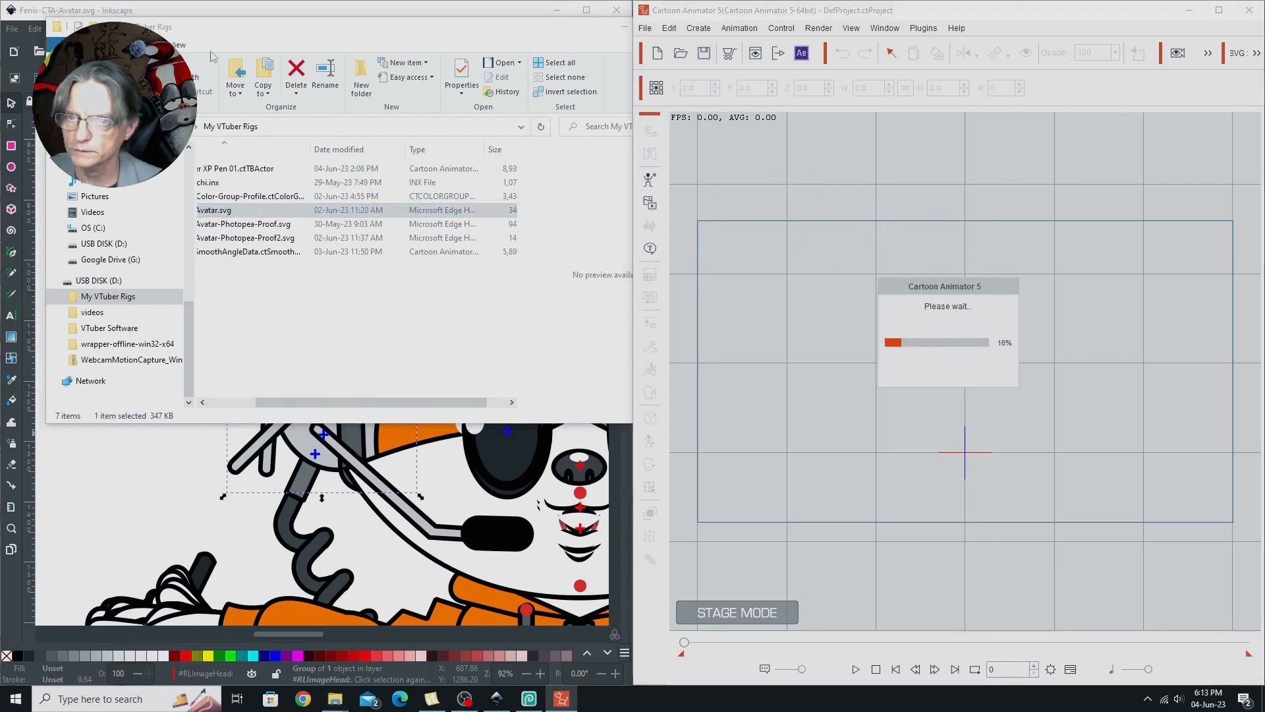
pyautogui.moveTo(251, 31); pyautogui.dragTo(231, 31)
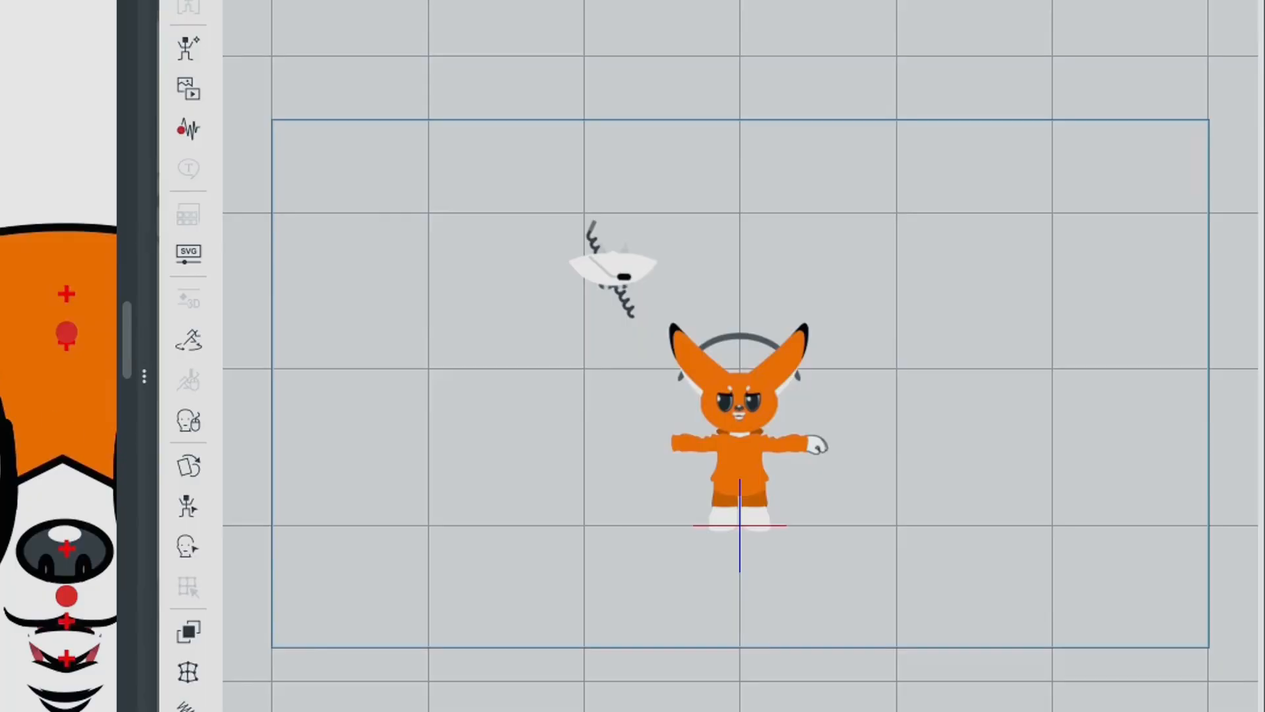
pyautogui.click(693, 390)
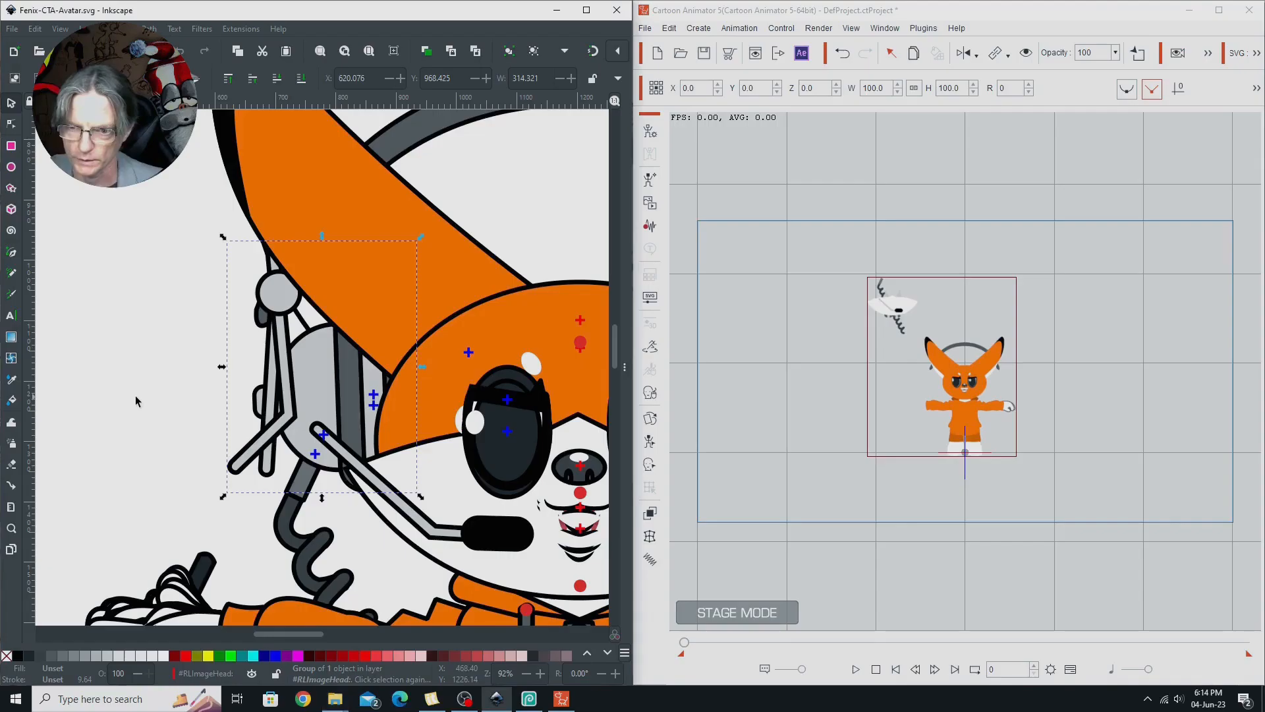
pyautogui.scroll(-2, 125, 404)
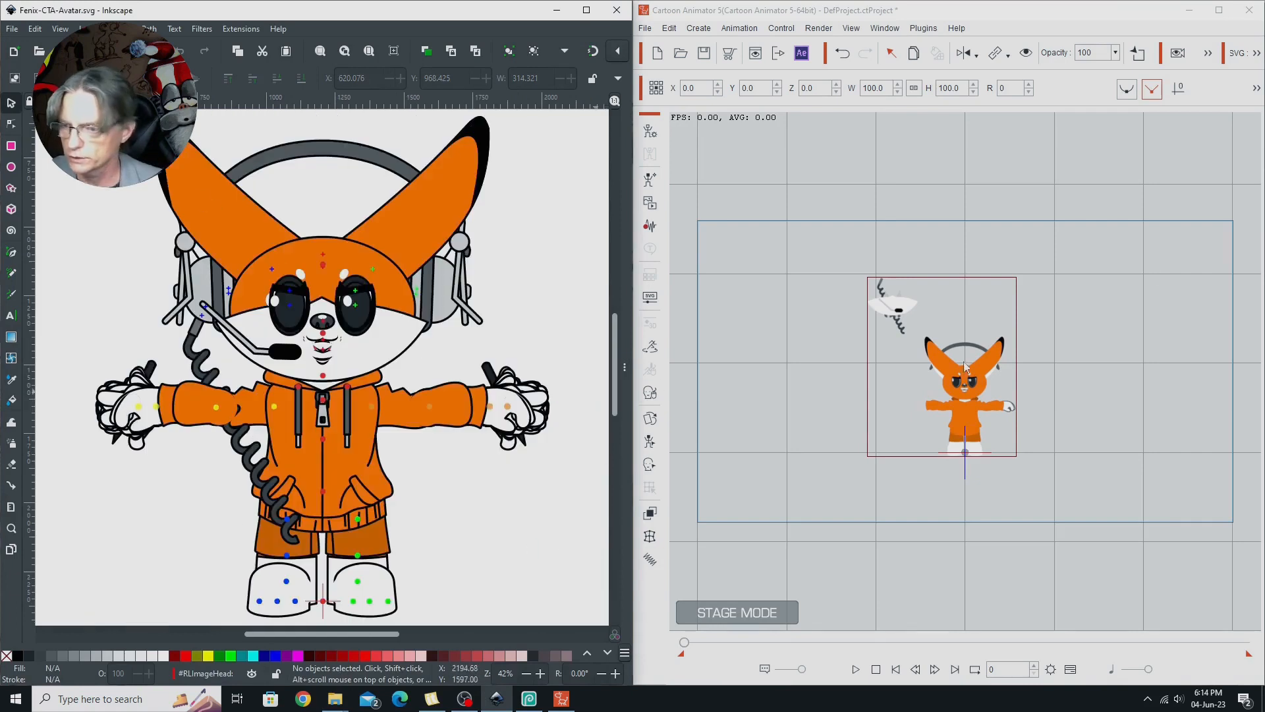
pyautogui.click(1262, 61)
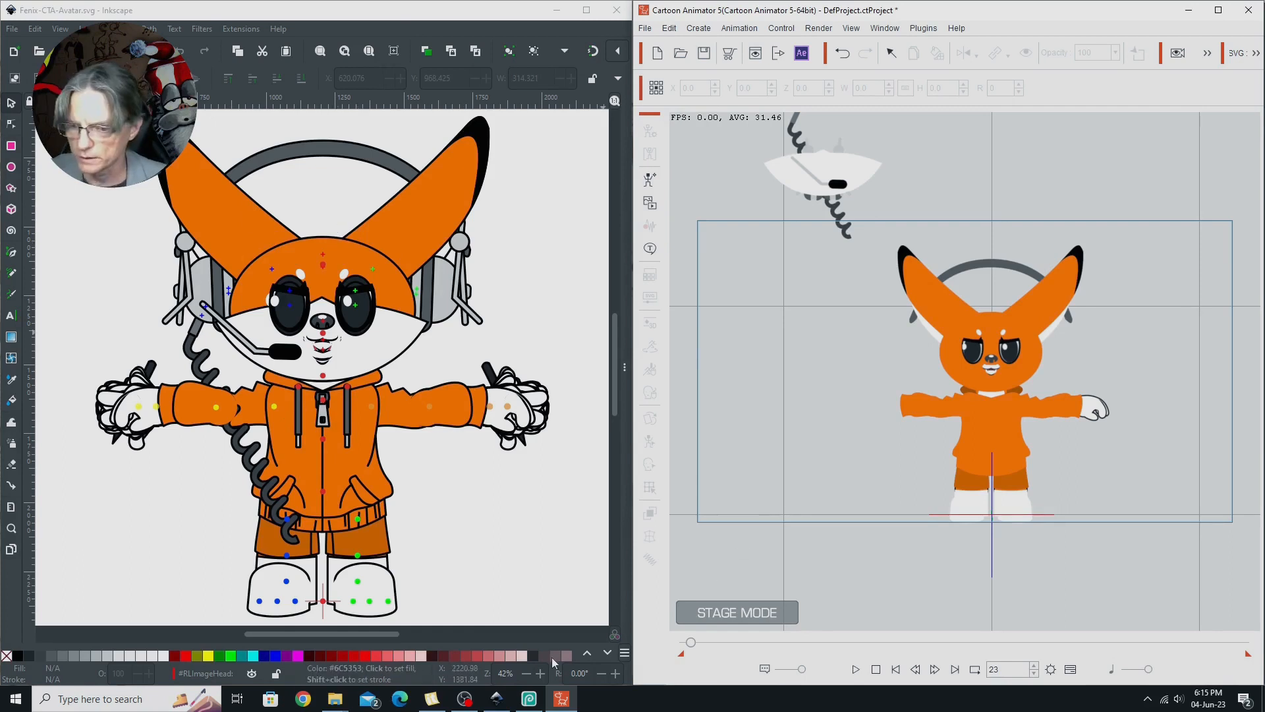
# - Switch to Photopea and open Fenix-CTA-Avatar.svg from the My VTuber Rigs folder
pyautogui.click(531, 630)
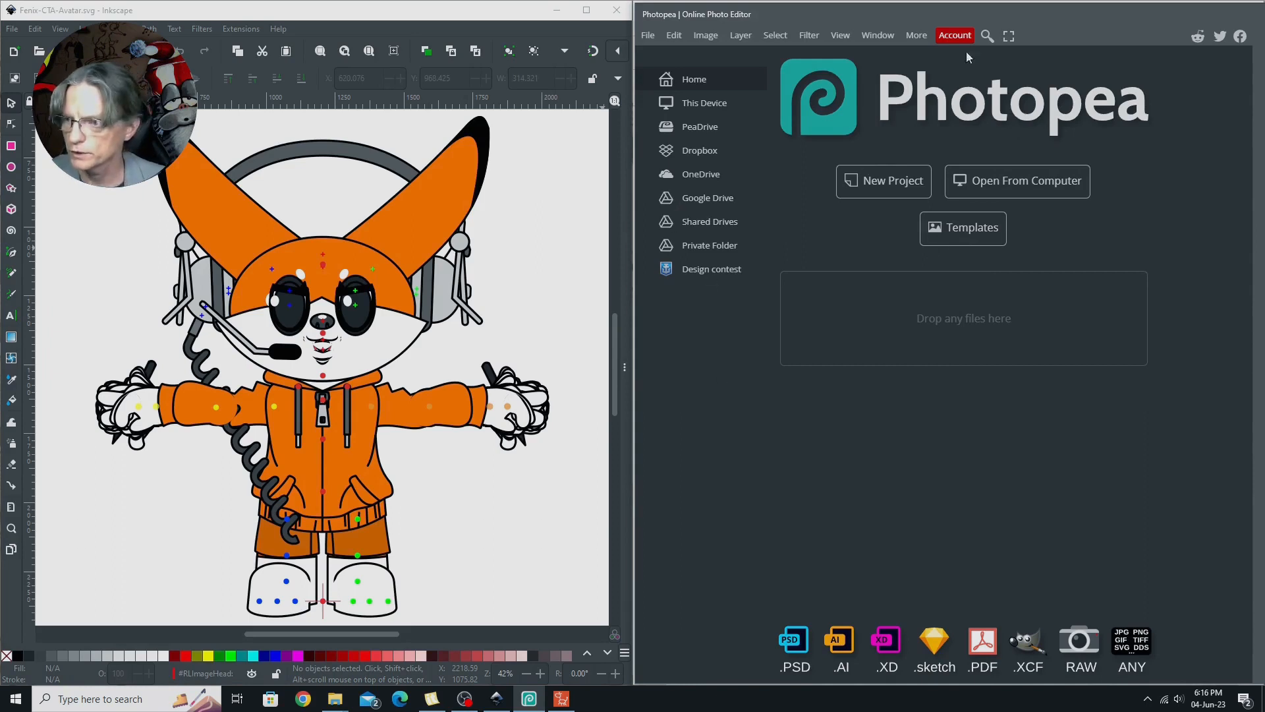
pyautogui.moveTo(1007, 21)
pyautogui.mouseDown()
pyautogui.moveTo(672, 25)
pyautogui.moveTo(1008, 21)
pyautogui.mouseUp()
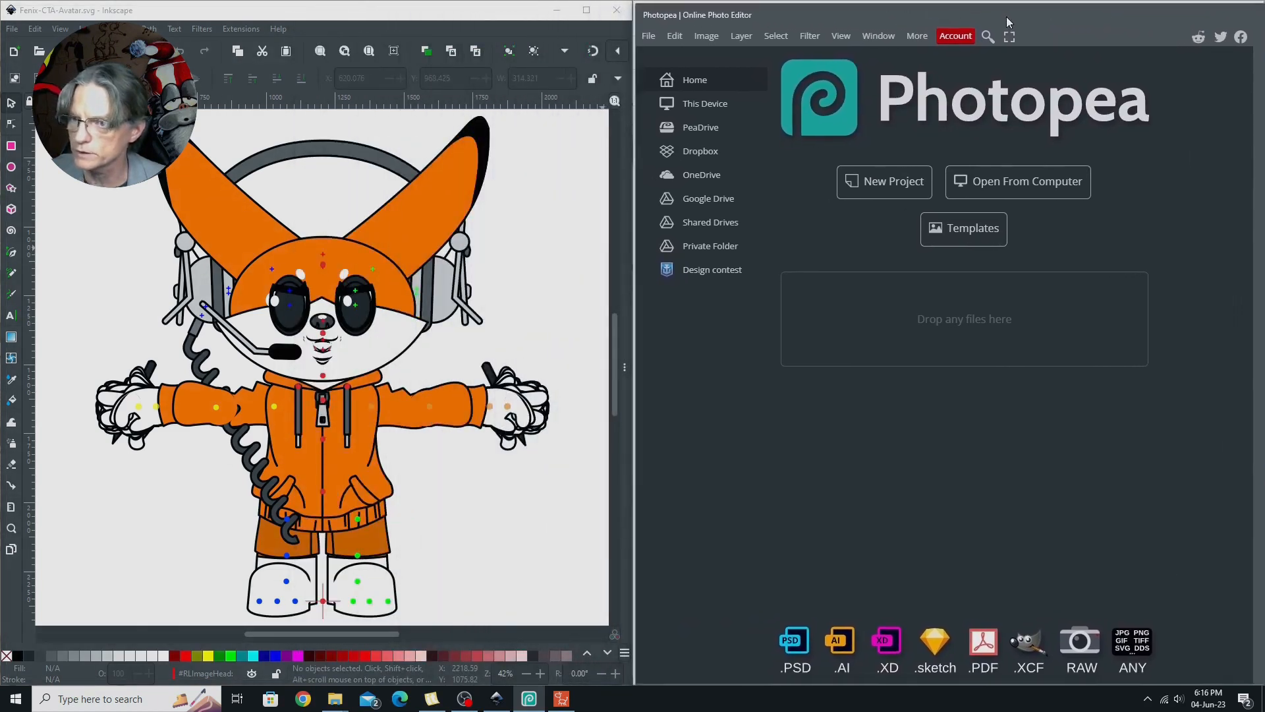
pyautogui.moveTo(0, 149); pyautogui.dragTo(264, 94)
pyautogui.moveTo(238, 468); pyautogui.dragTo(185, 467)
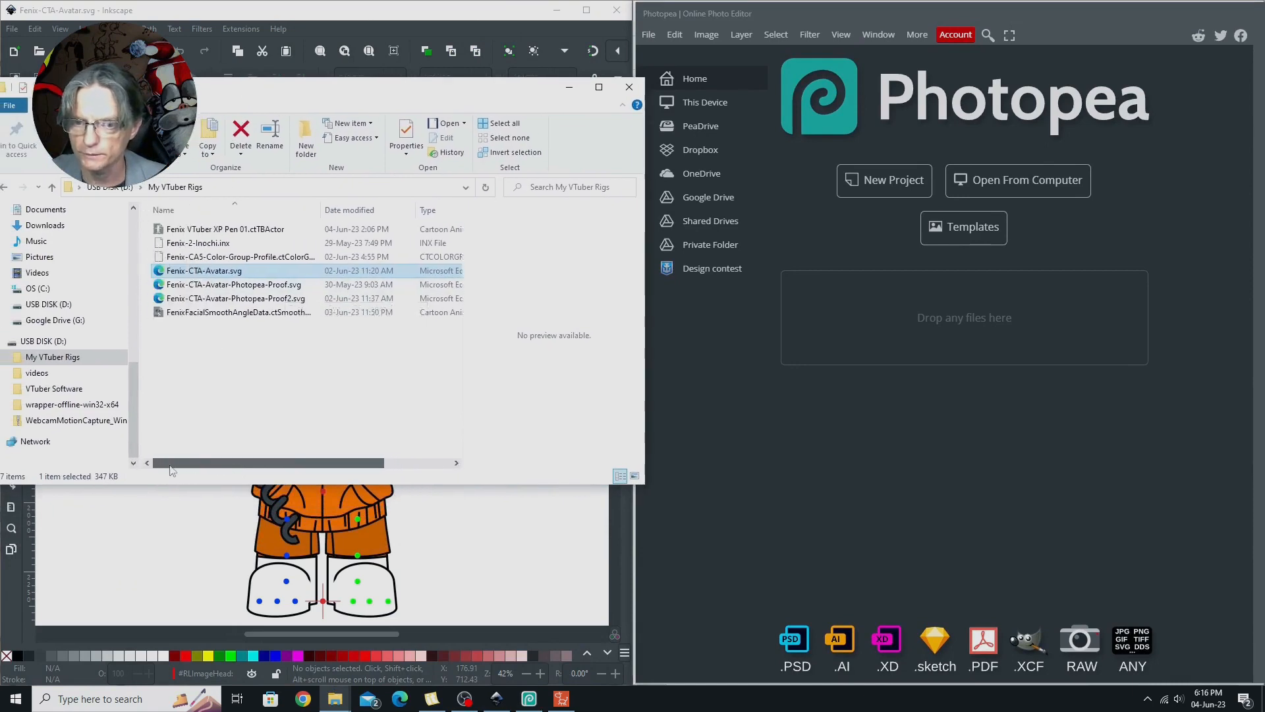
pyautogui.moveTo(293, 481); pyautogui.dragTo(947, 328)
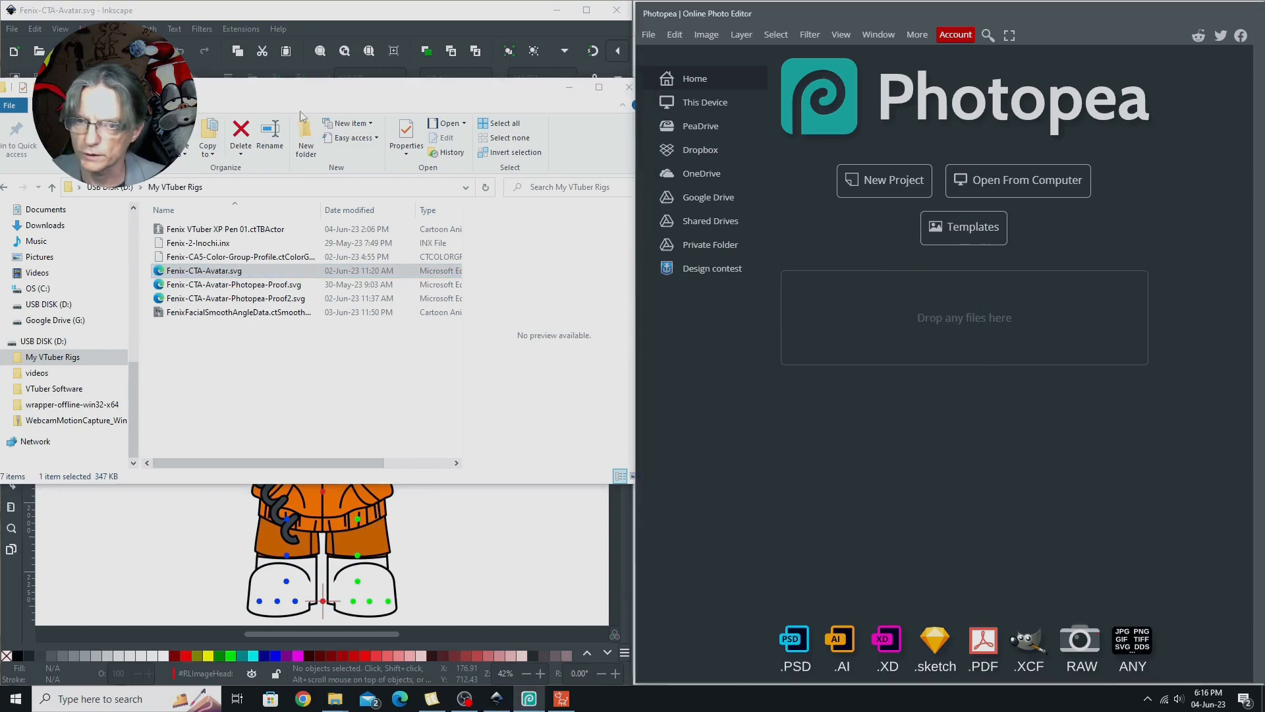
pyautogui.moveTo(290, 87); pyautogui.dragTo(0, 98)
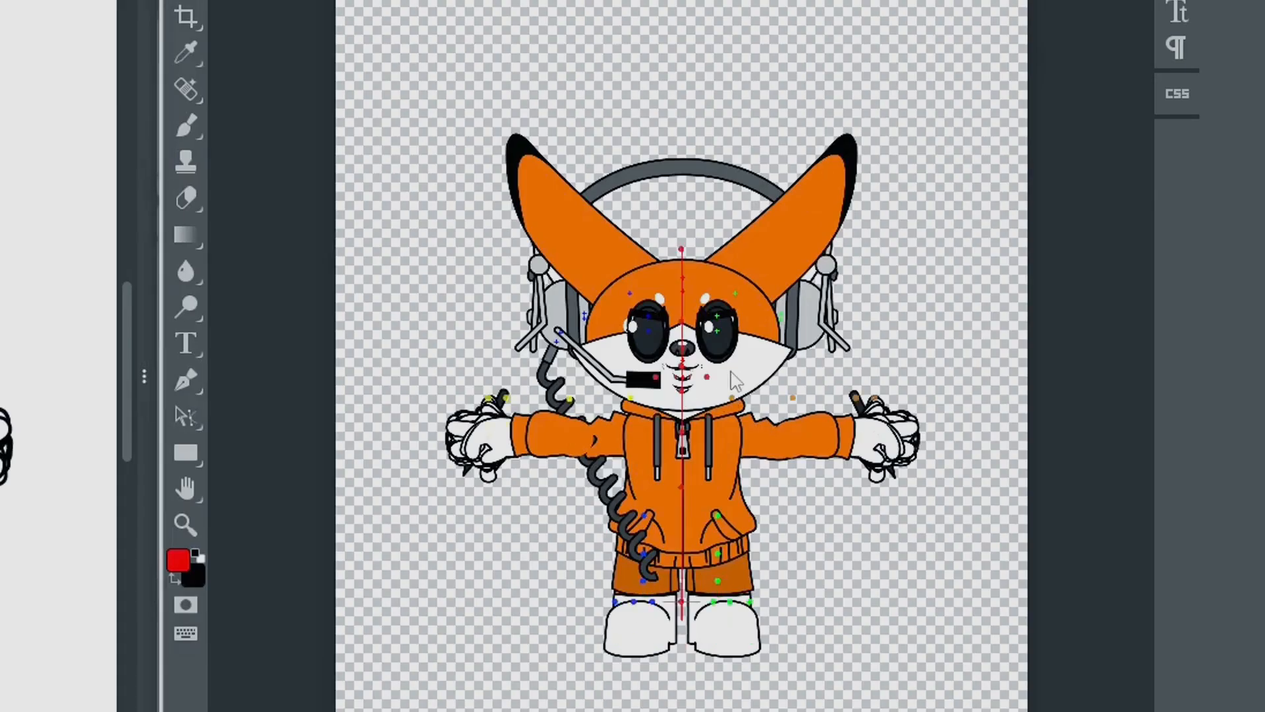
# - Examine the opened avatar's artwork and show its layer list to check the names in RLBoneHuman
pyautogui.scroll(-2, 880, 612)
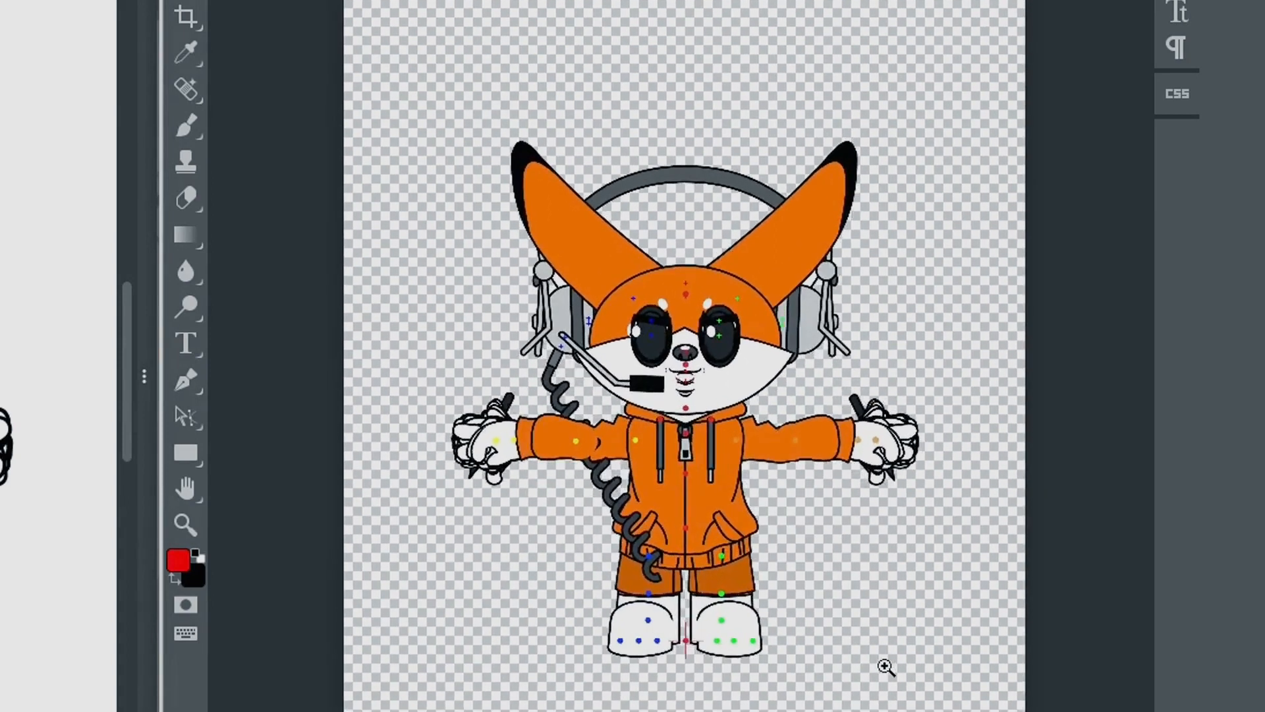
pyautogui.scroll(2, 884, 666)
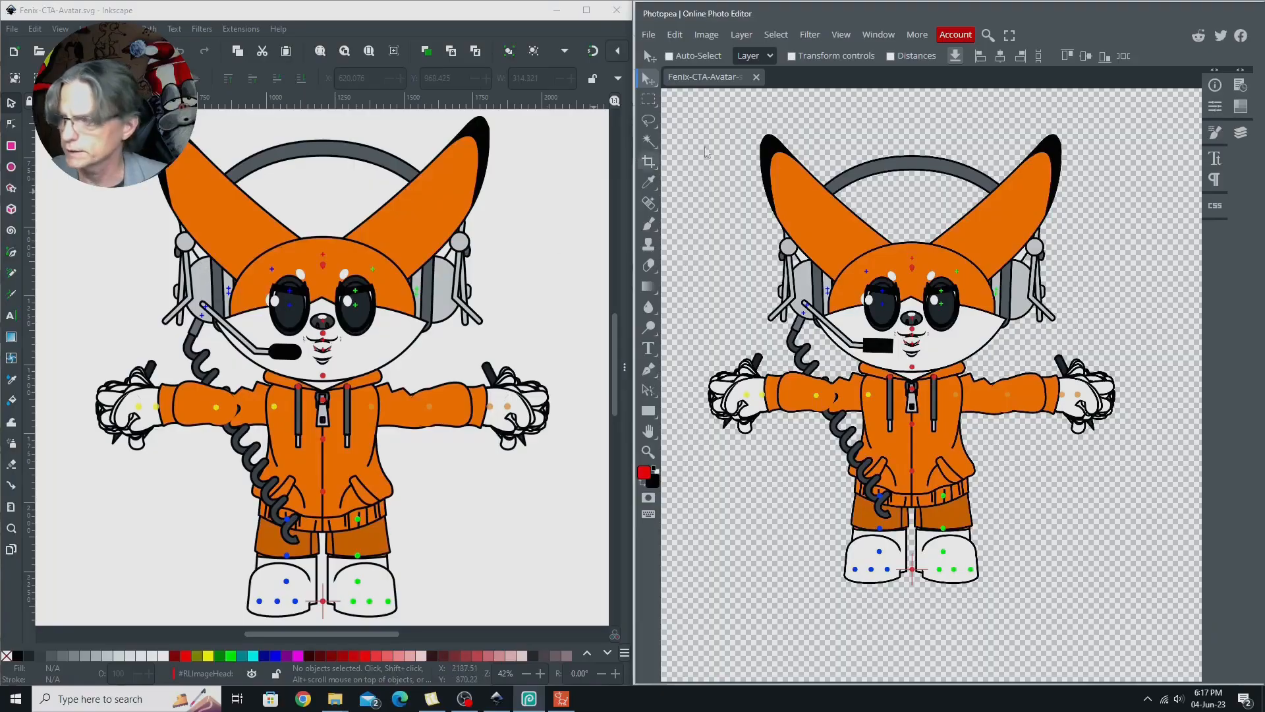
pyautogui.click(1241, 133)
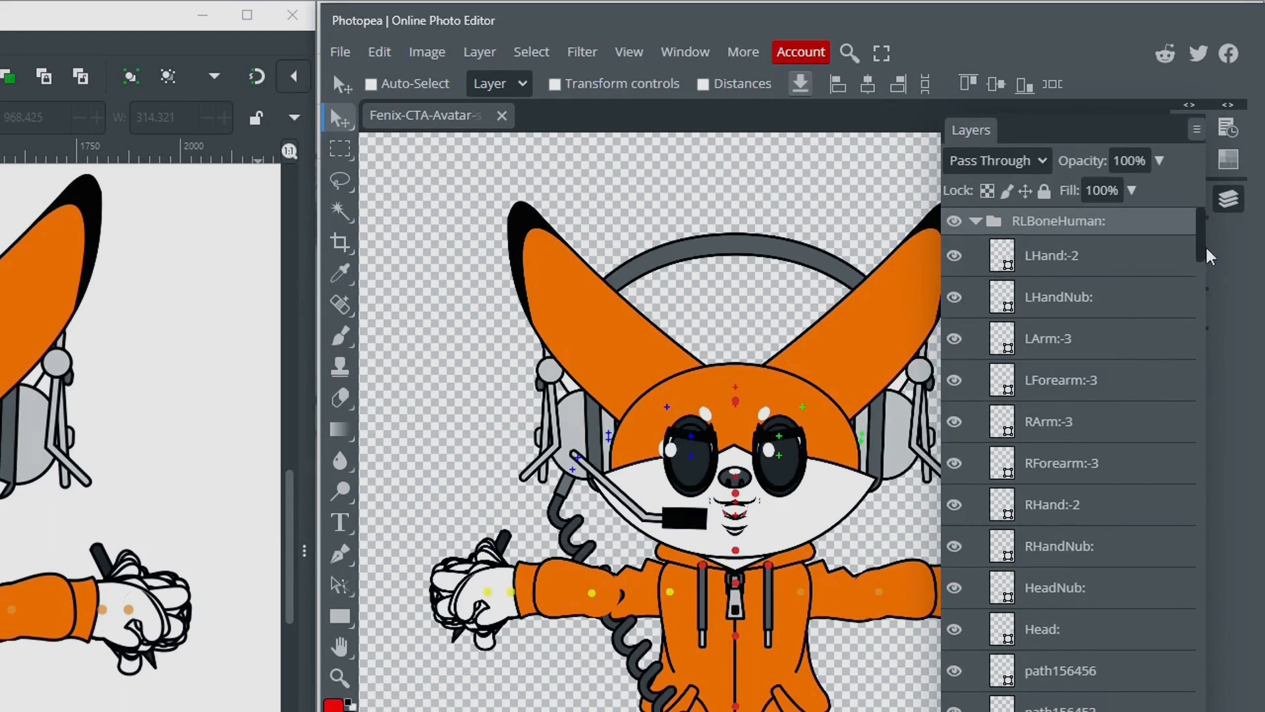
pyautogui.scroll(-5, 1205, 250)
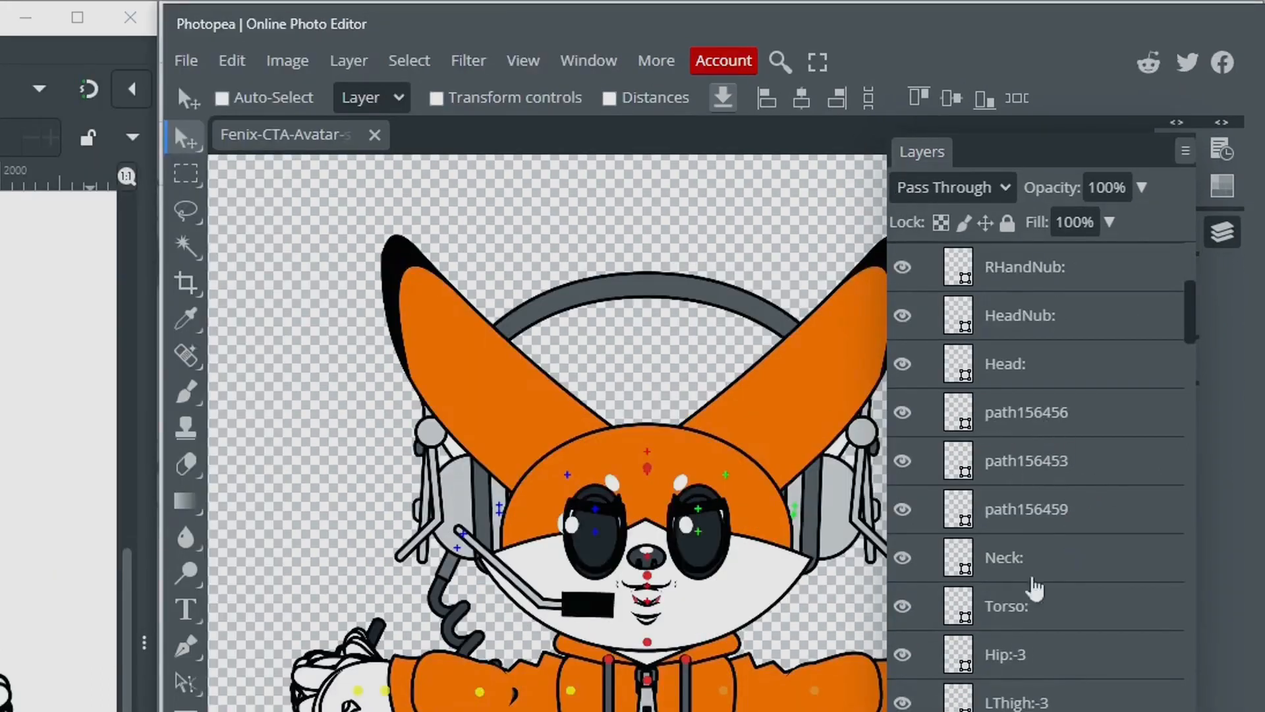
# - Examine the layer names from RLBoneHuman through RLBoneHead, RLImage and the hand groups down to RLImageHead
pyautogui.moveTo(1189, 306); pyautogui.dragTo(1150, 407)
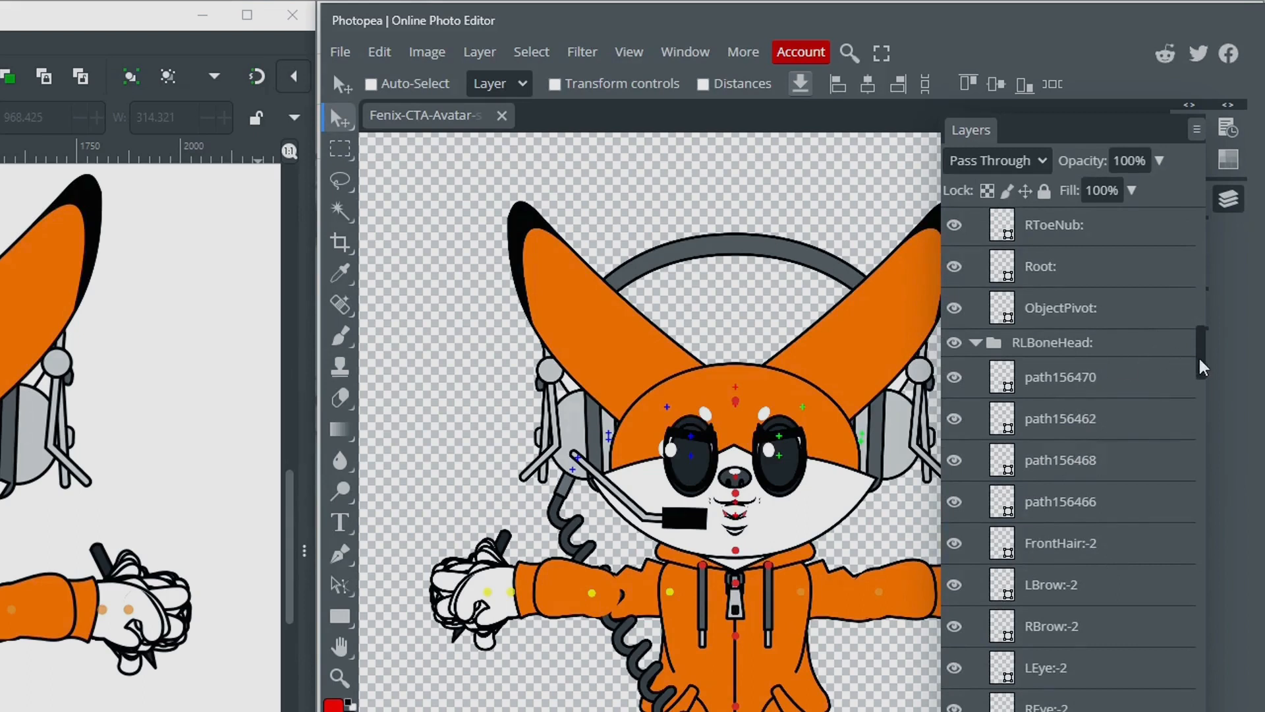
pyautogui.moveTo(1203, 369); pyautogui.dragTo(1170, 463)
pyautogui.scroll(3, 1097, 402)
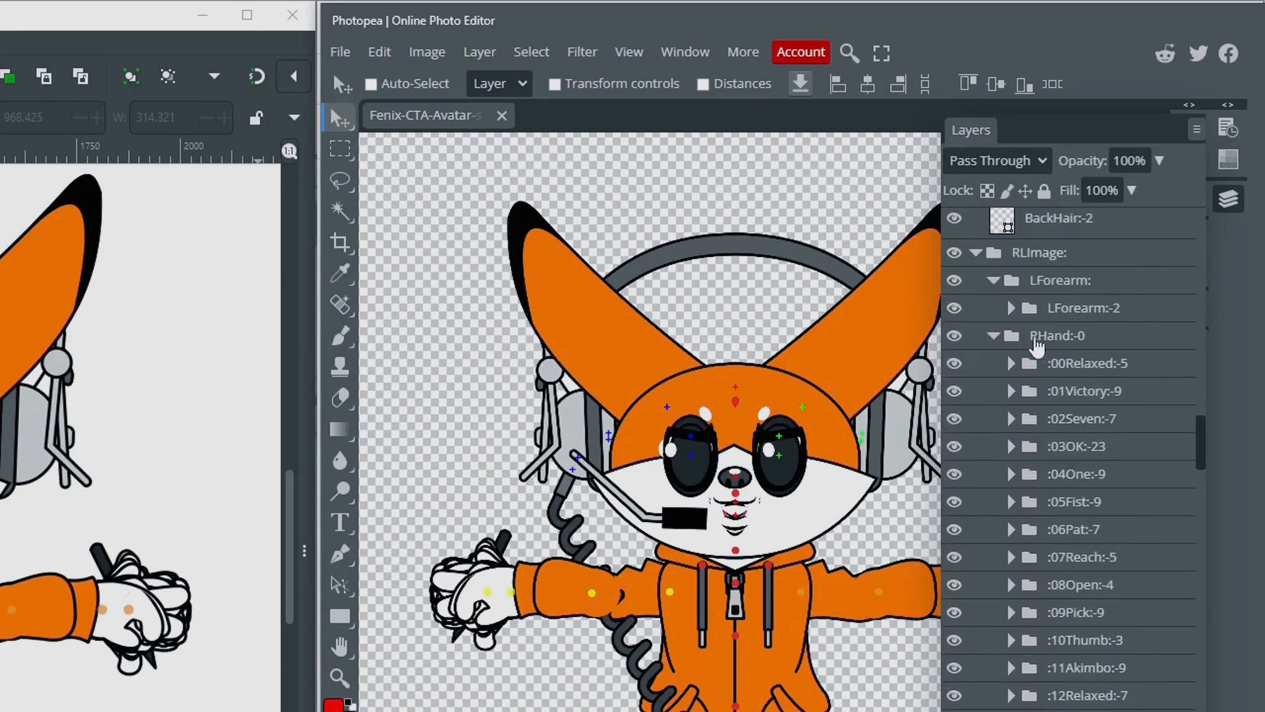
pyautogui.moveTo(1200, 425); pyautogui.dragTo(1201, 508)
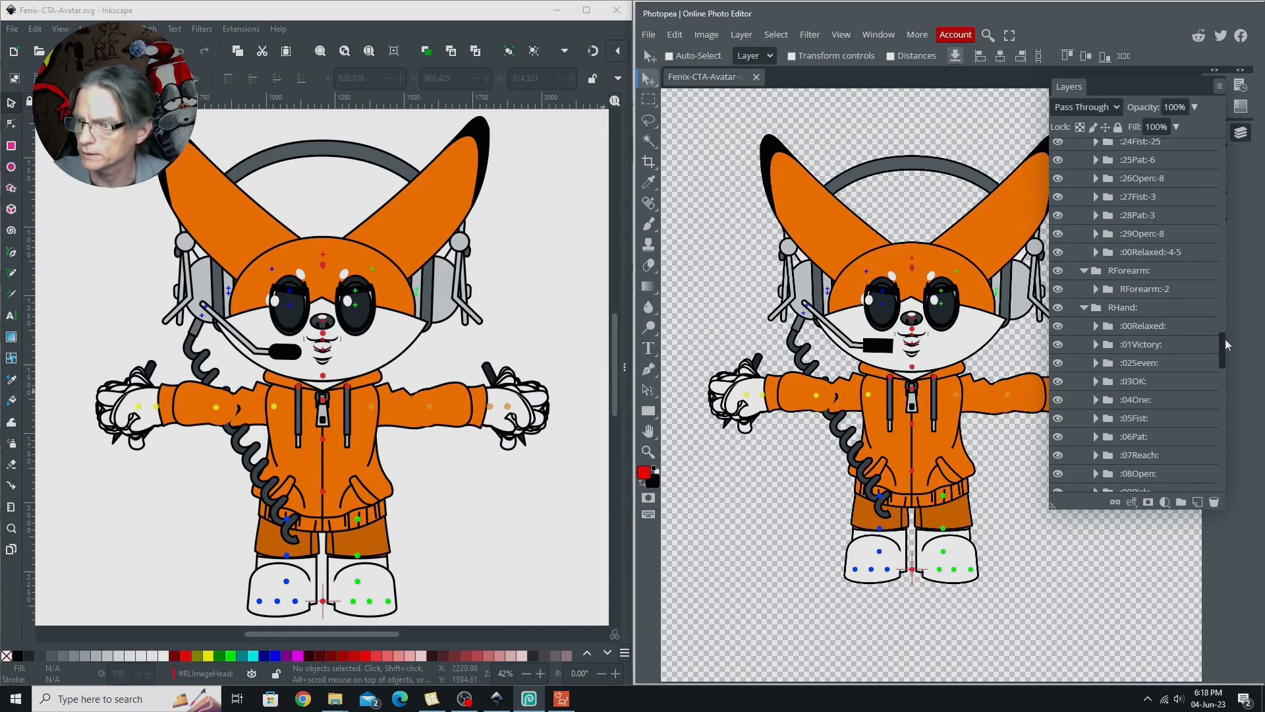
pyautogui.moveTo(1227, 345); pyautogui.dragTo(1223, 413)
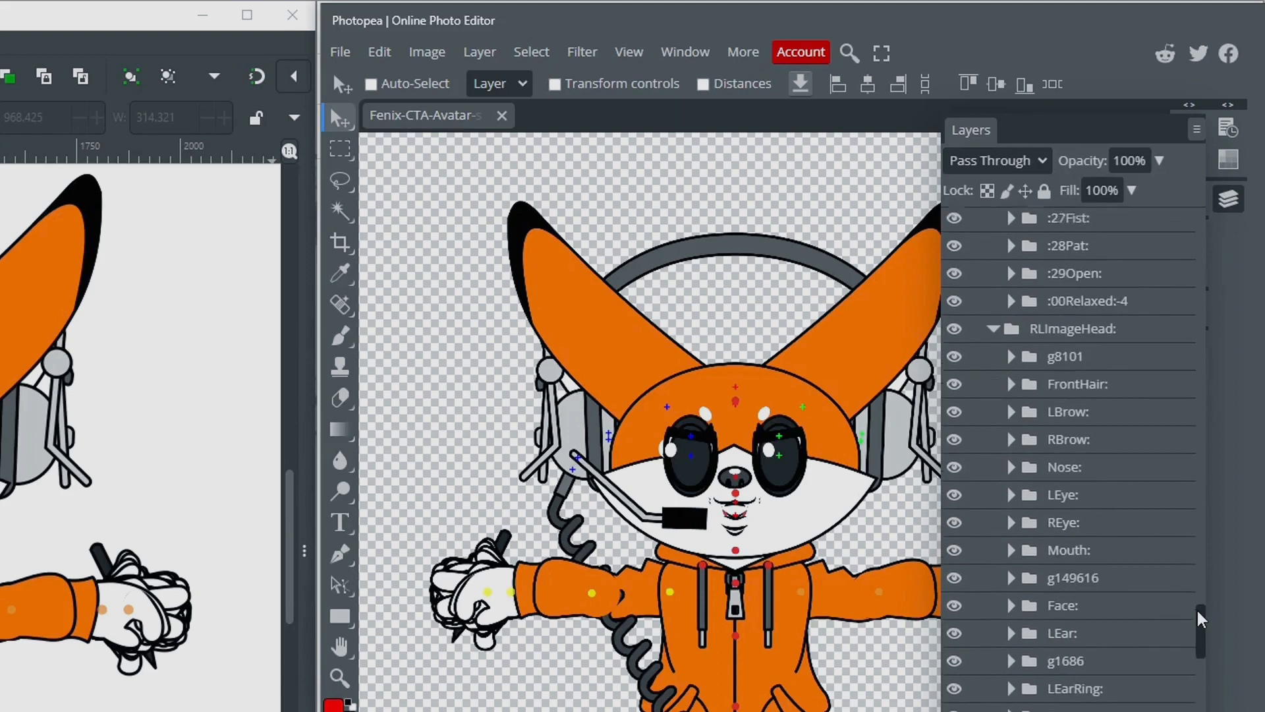
pyautogui.moveTo(1201, 619); pyautogui.dragTo(1201, 626)
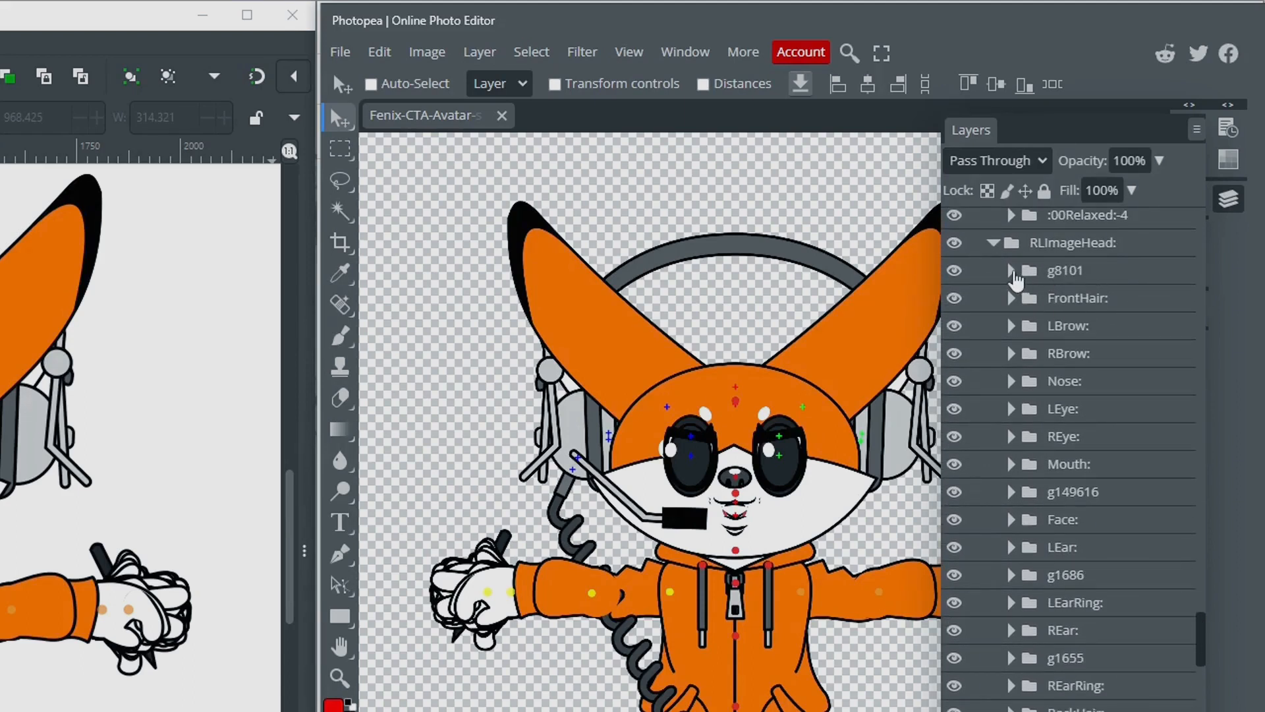
# - Expand the groups g8101, g149616 and g1686 in RLImageHead and check the names of the remaining groups down to LShank
pyautogui.click(1011, 270)
pyautogui.click(1083, 276)
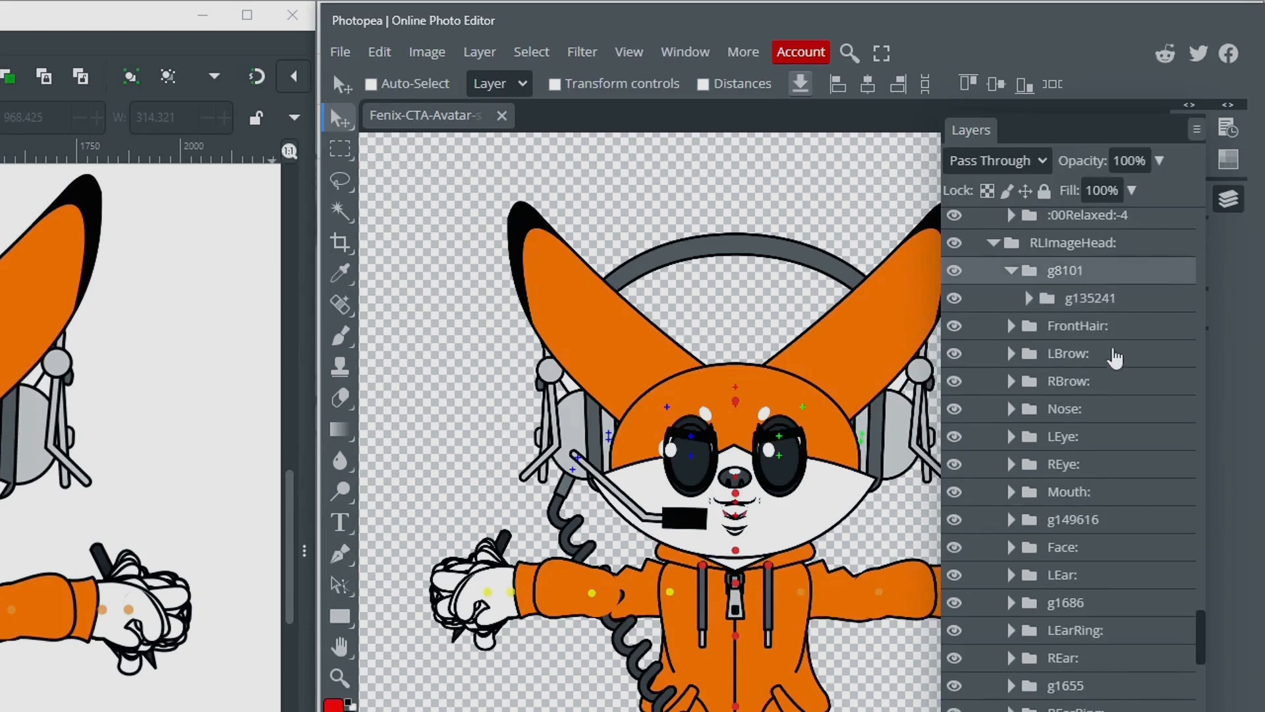
pyautogui.click(1012, 520)
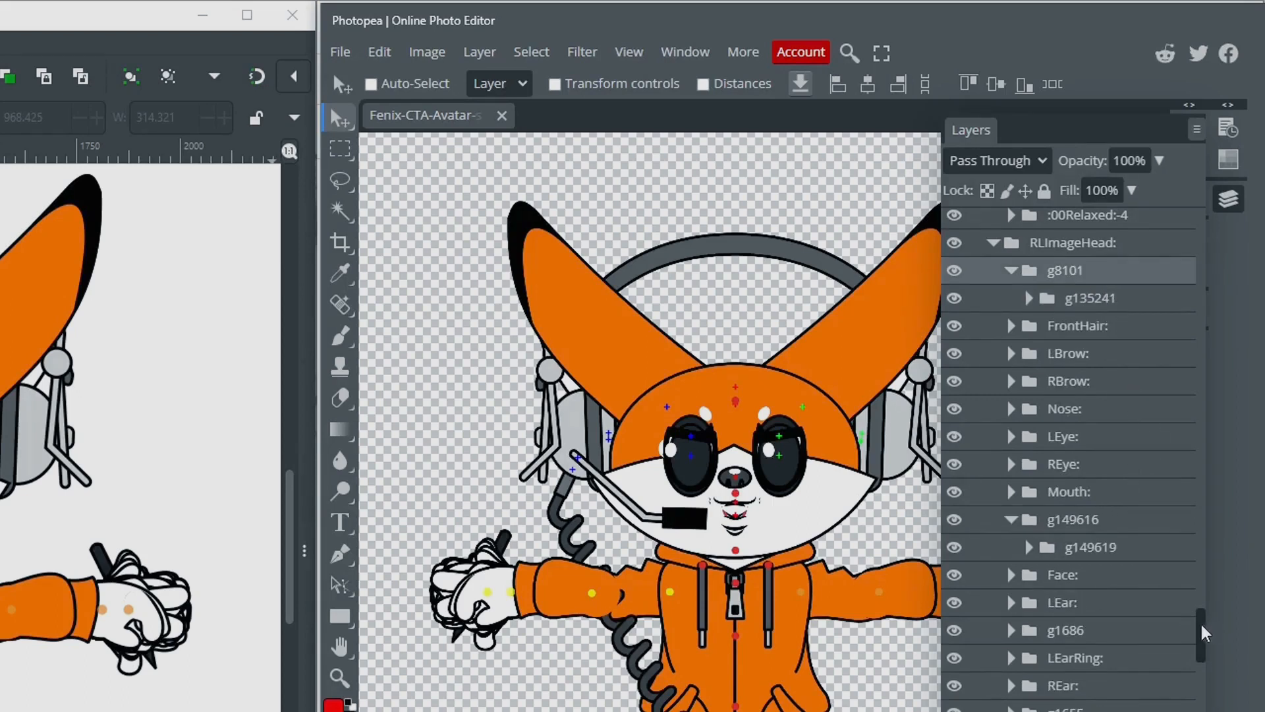
pyautogui.click(1012, 630)
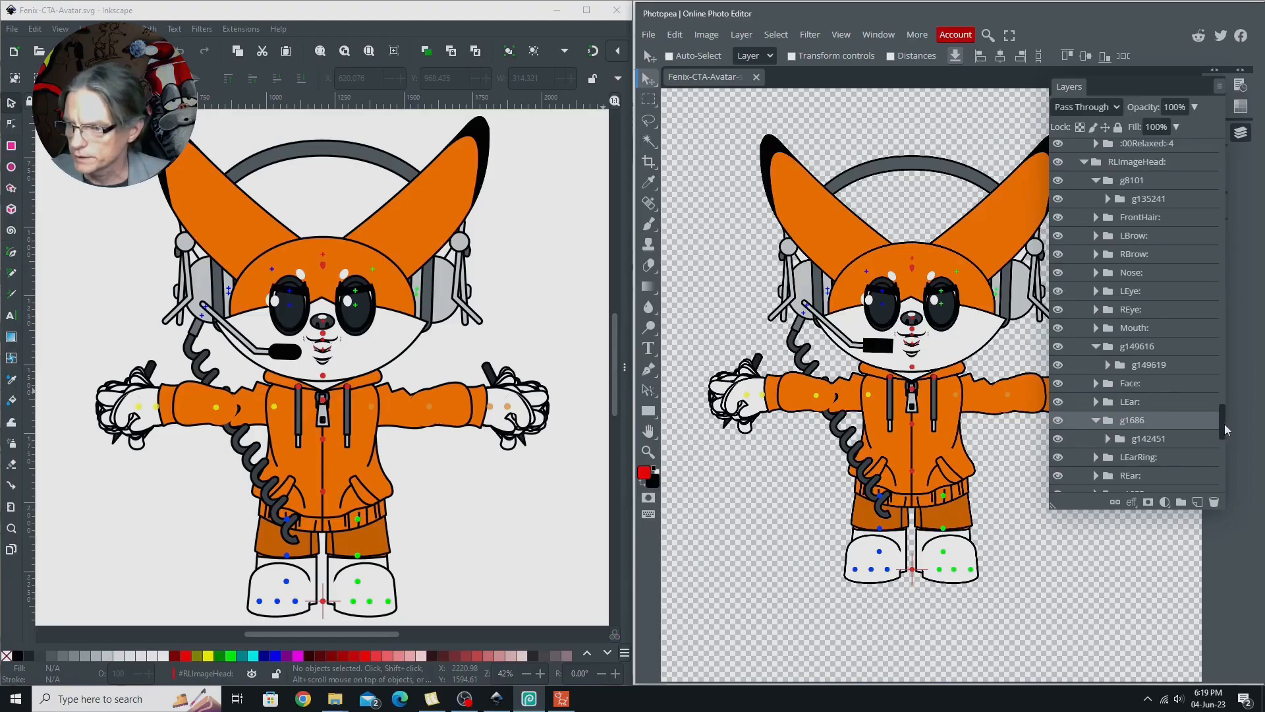
pyautogui.moveTo(1225, 426); pyautogui.dragTo(1228, 446)
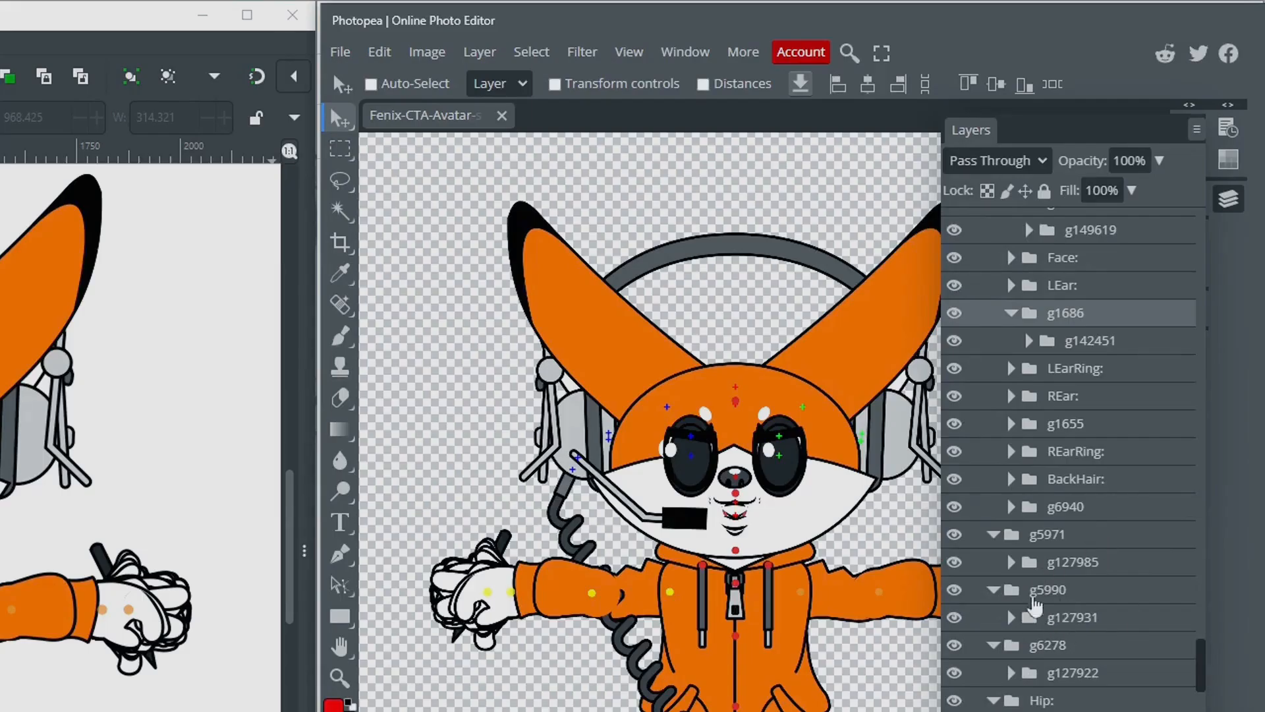
pyautogui.moveTo(1201, 652); pyautogui.dragTo(1212, 688)
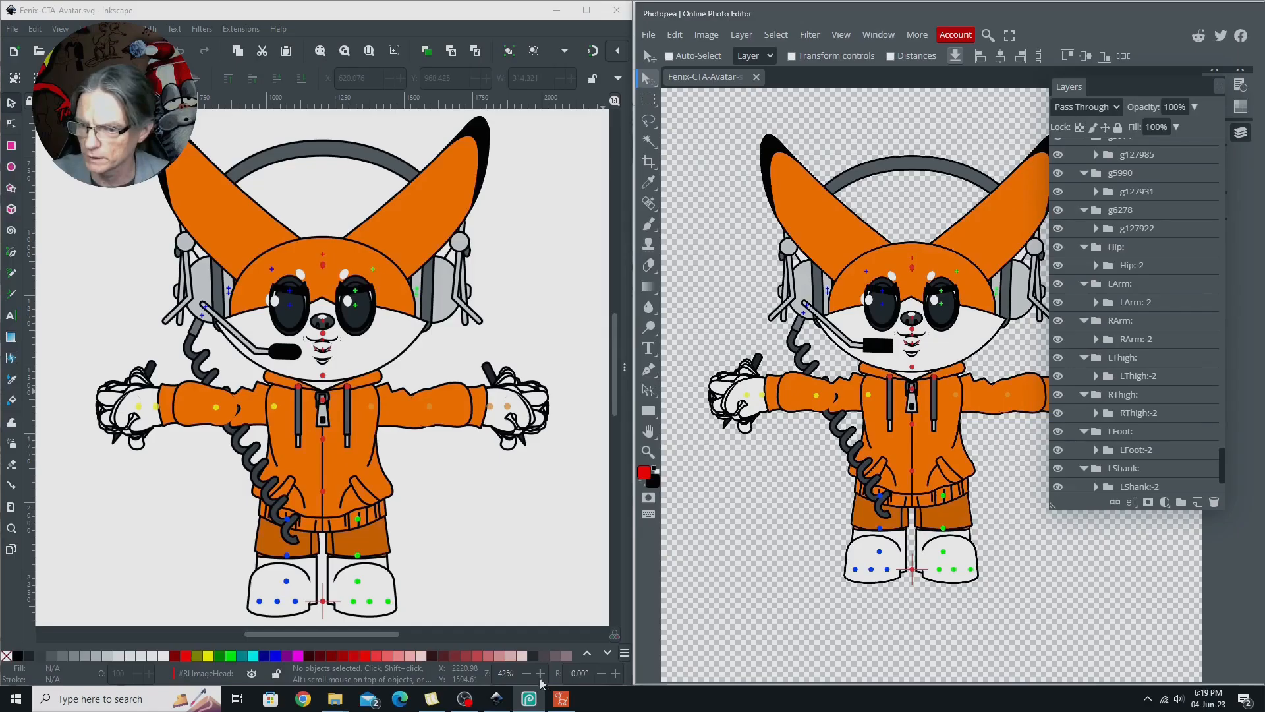
# - Switch to Cartoon Animator, reveal Inkscape's object list beside it and review the original names from RLBoneHead to RLImageHead
pyautogui.click(563, 700)
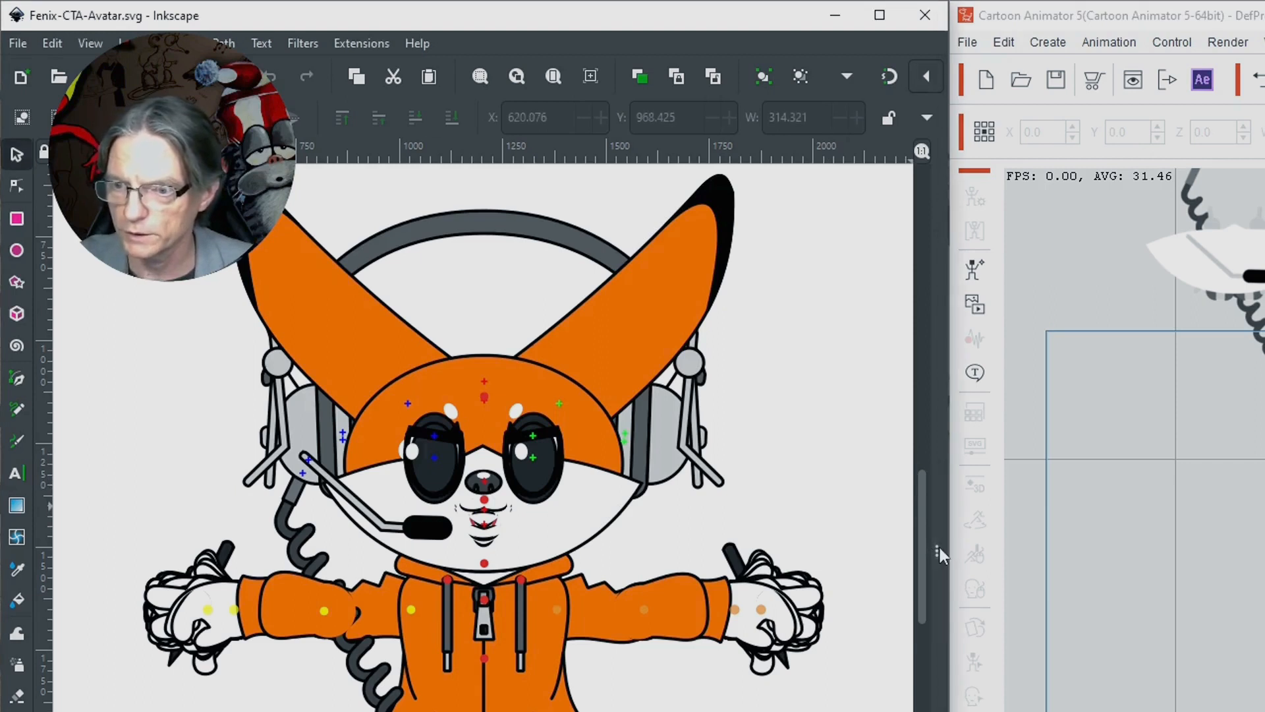
pyautogui.moveTo(937, 552); pyautogui.dragTo(448, 550)
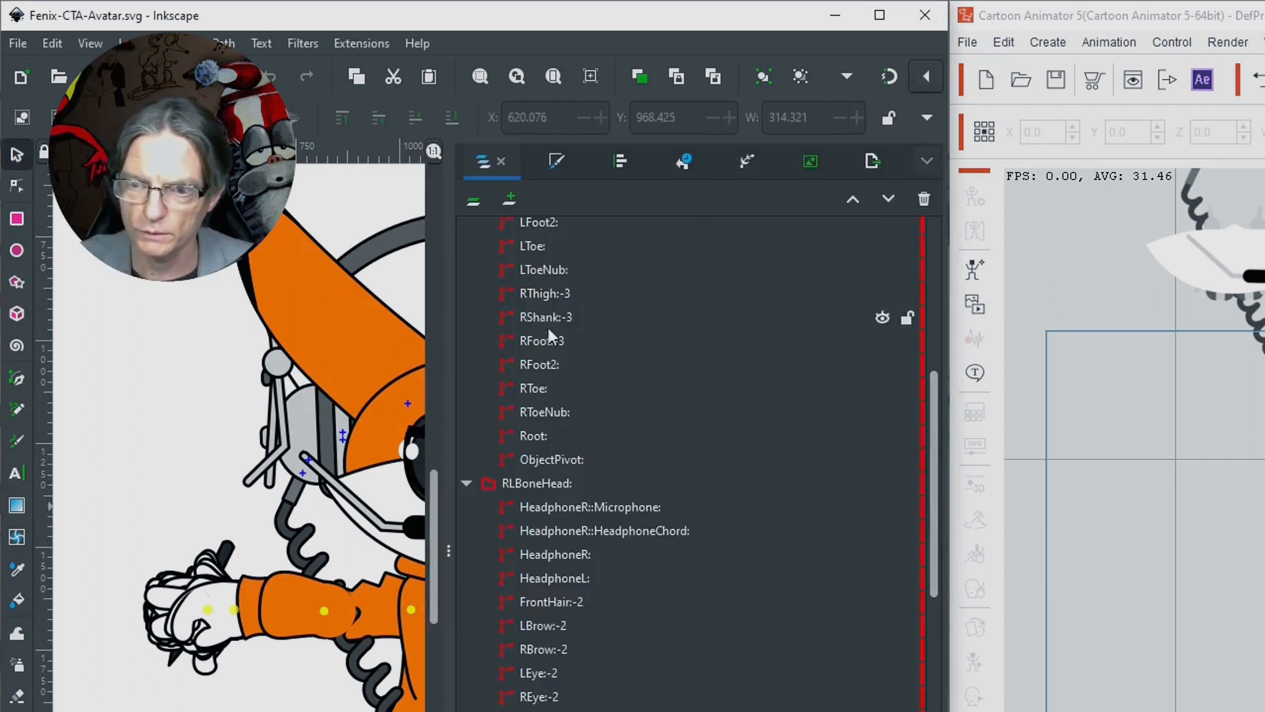
pyautogui.moveTo(932, 436); pyautogui.dragTo(940, 577)
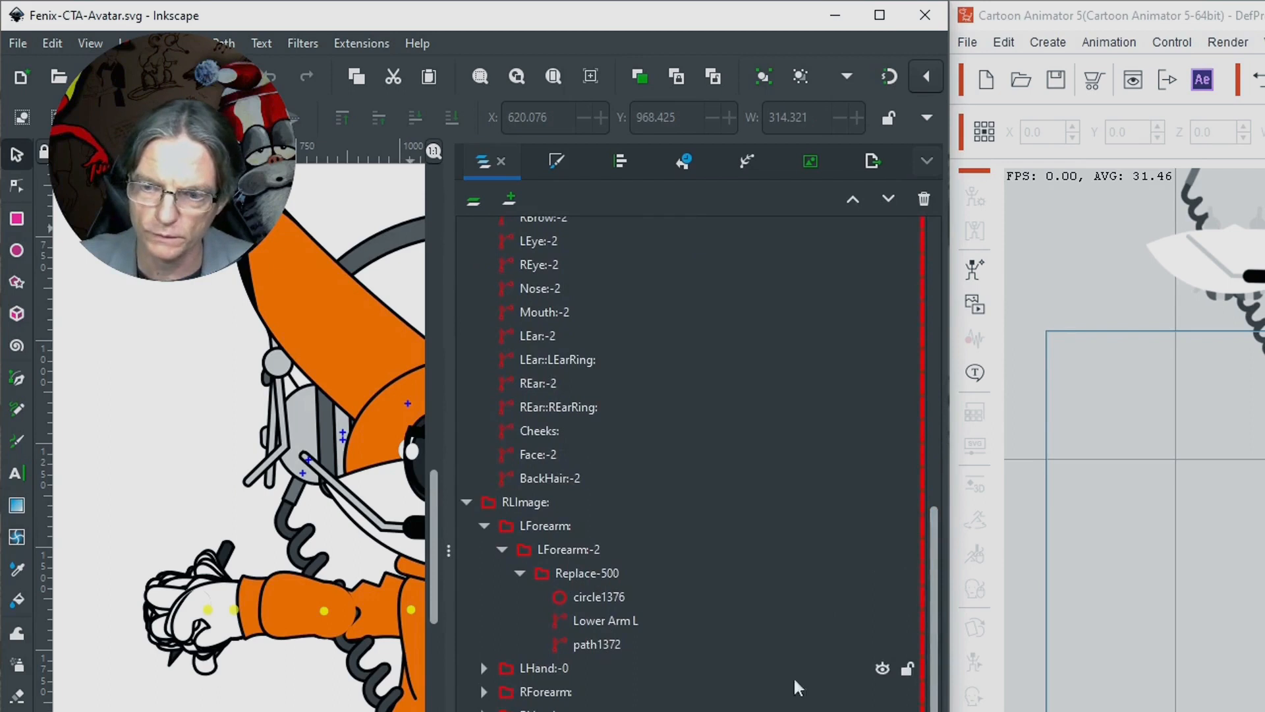
pyautogui.moveTo(935, 550); pyautogui.dragTo(941, 638)
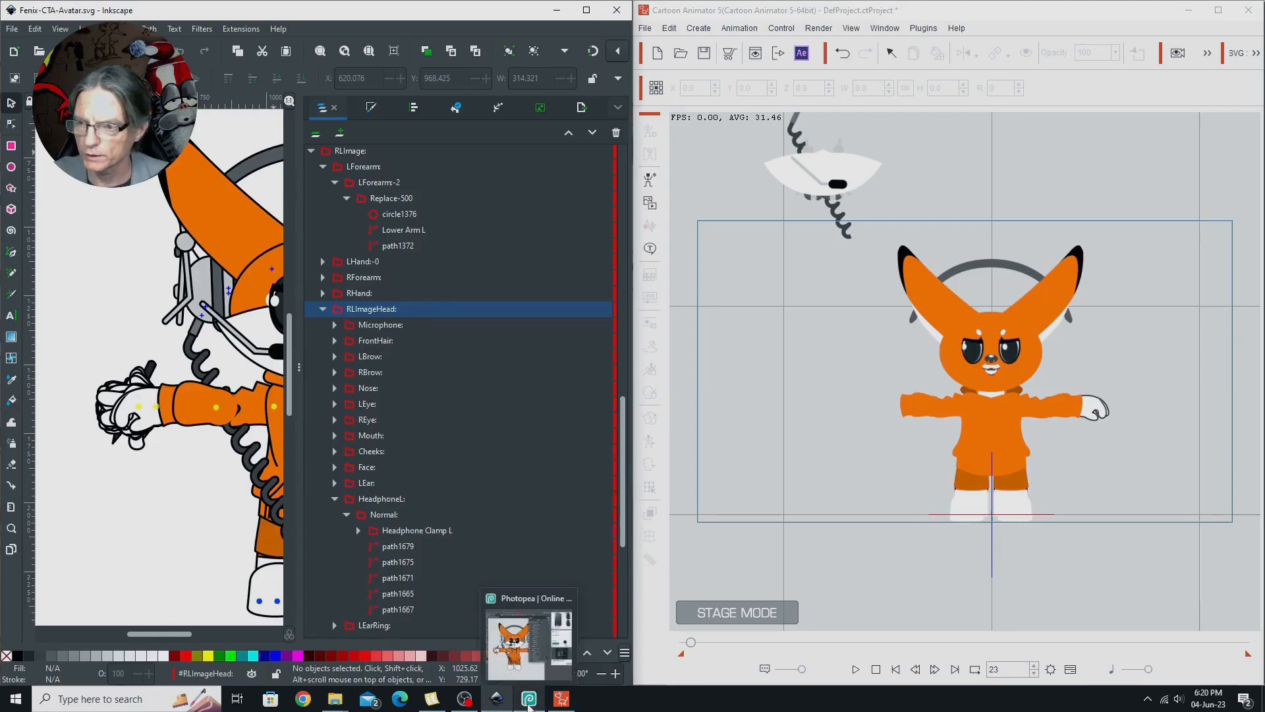
# - Switch back to Photopea and rename path156456 in RLBoneHuman as Torso::HoodieHoodL:, taking the name from the matching bone in Inkscape
pyautogui.click(529, 702)
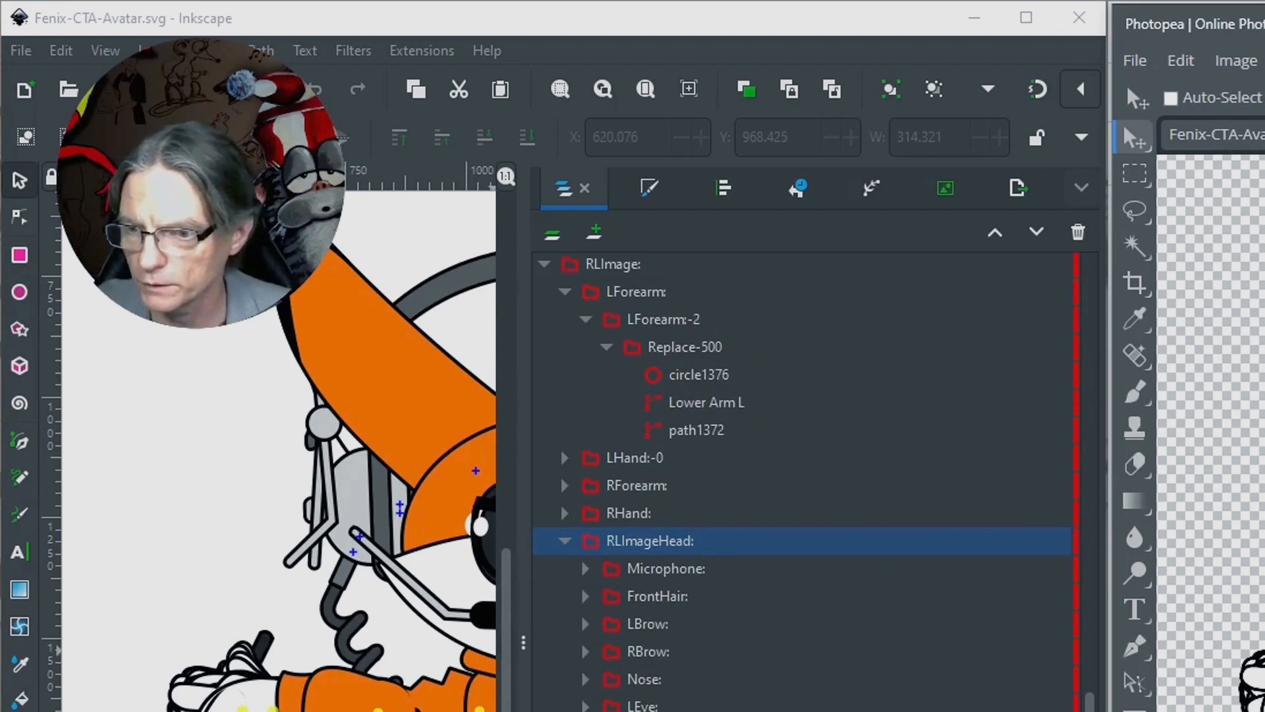
pyautogui.moveTo(1091, 707); pyautogui.dragTo(1109, 225)
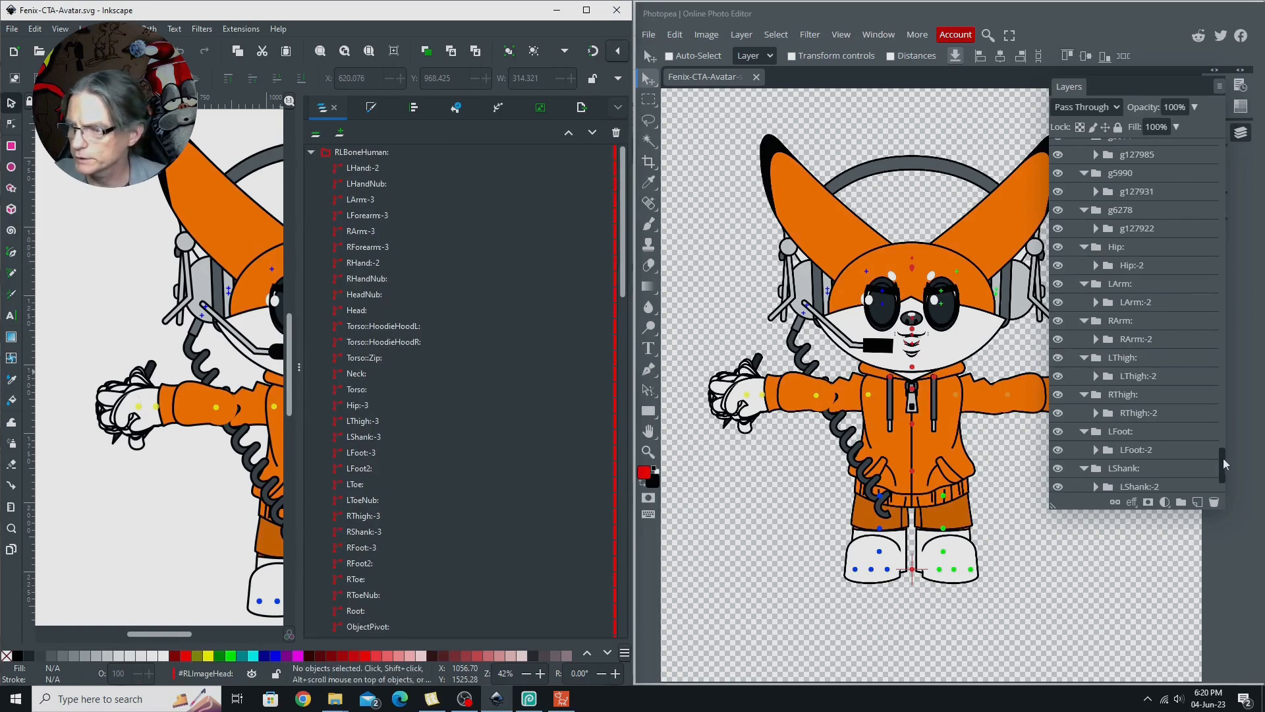
pyautogui.moveTo(1224, 462); pyautogui.dragTo(1223, 158)
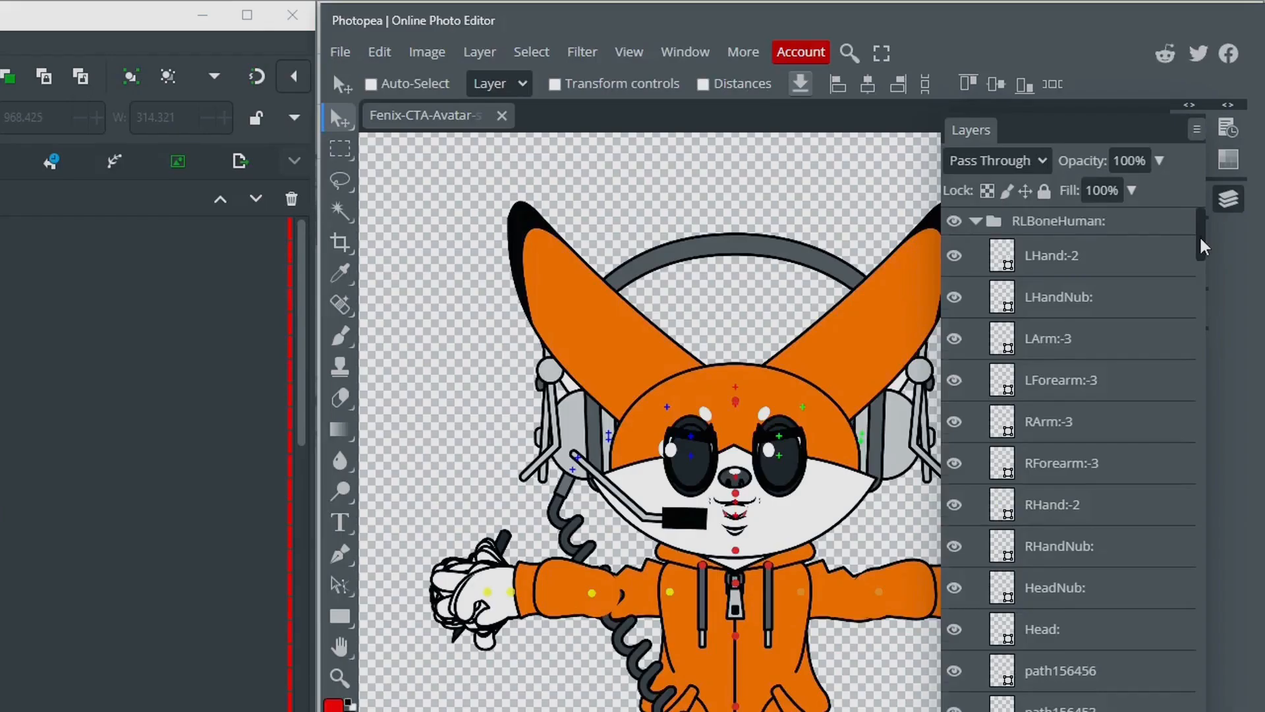
pyautogui.moveTo(1223, 149); pyautogui.dragTo(1223, 184)
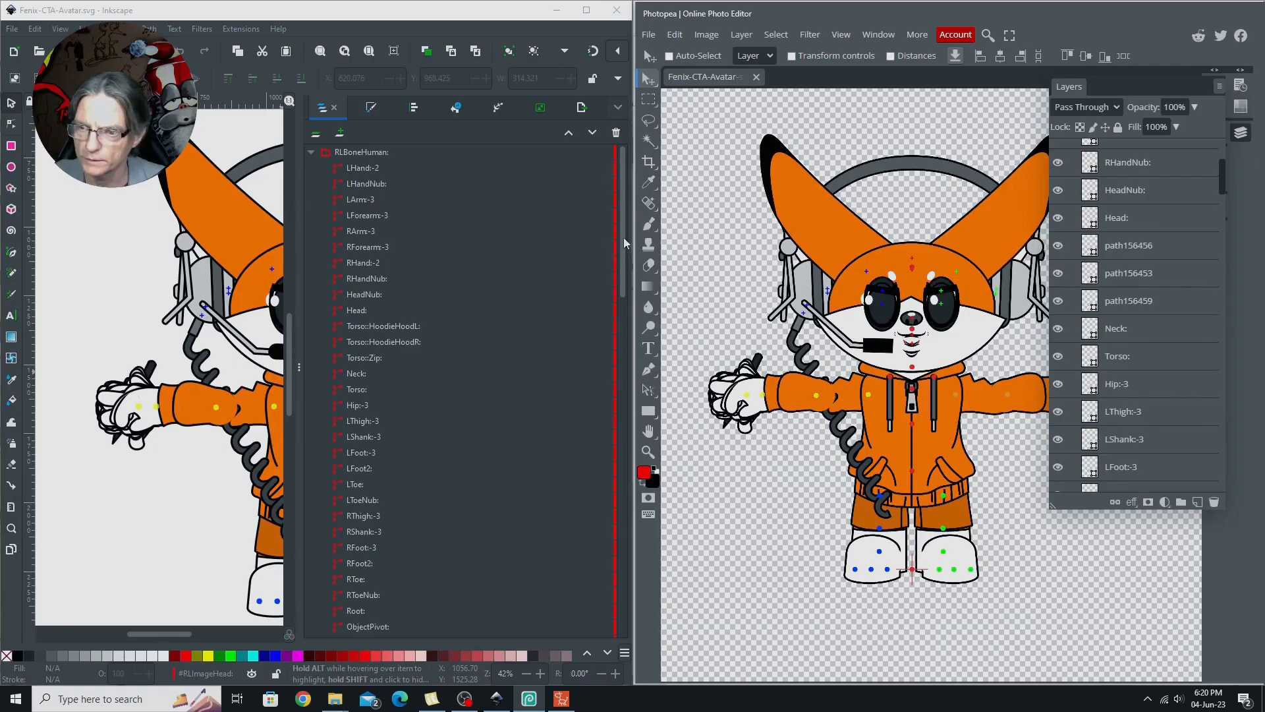
pyautogui.moveTo(624, 238); pyautogui.dragTo(621, 270)
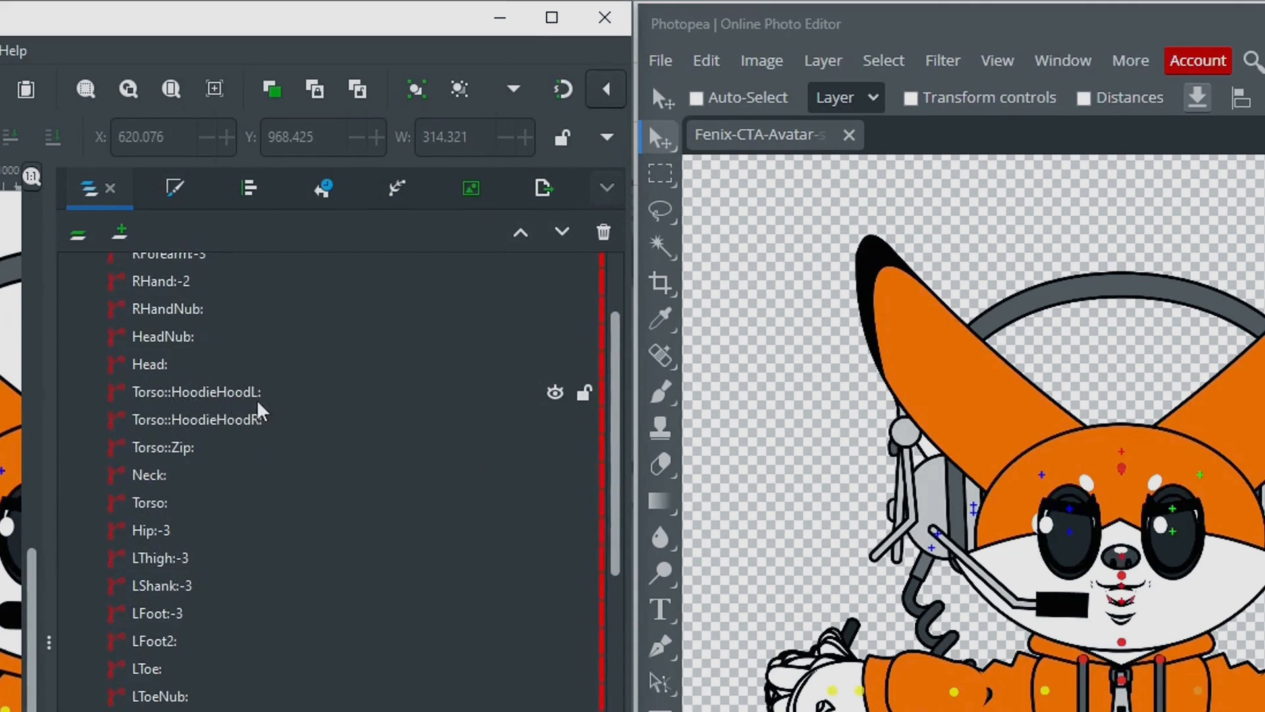
pyautogui.doubleClick(202, 398)
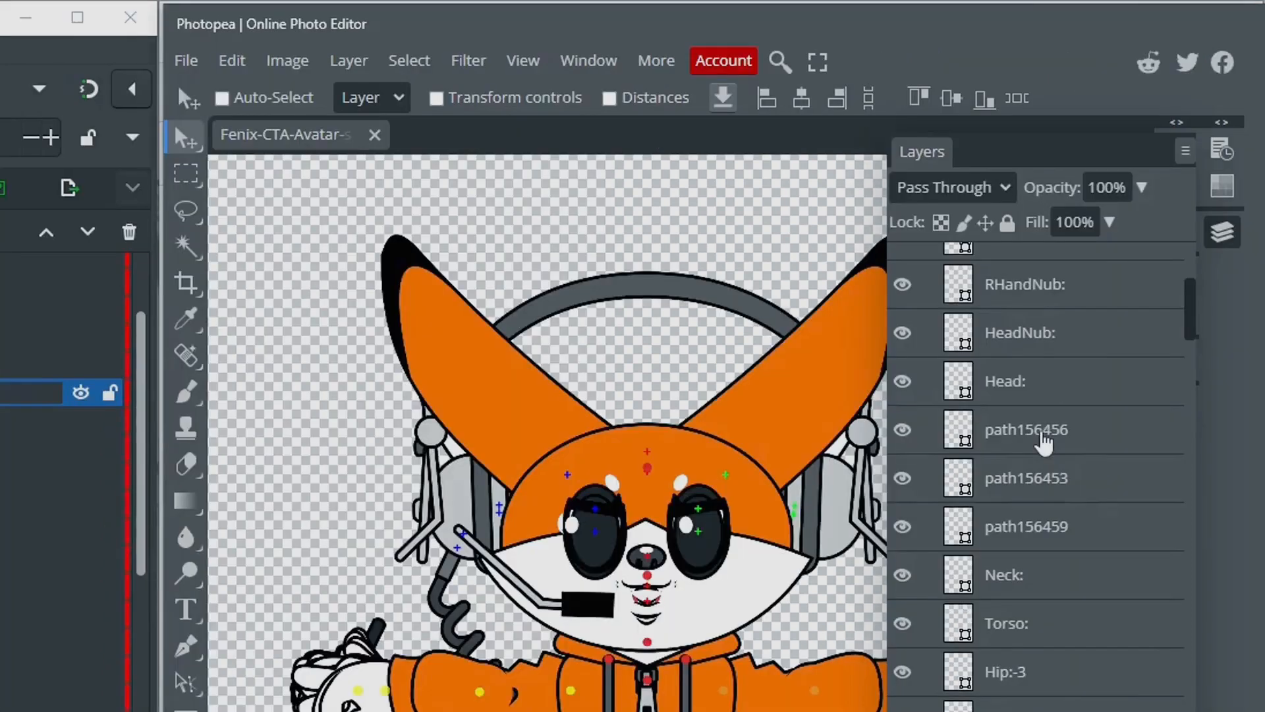
pyautogui.doubleClick(1044, 430)
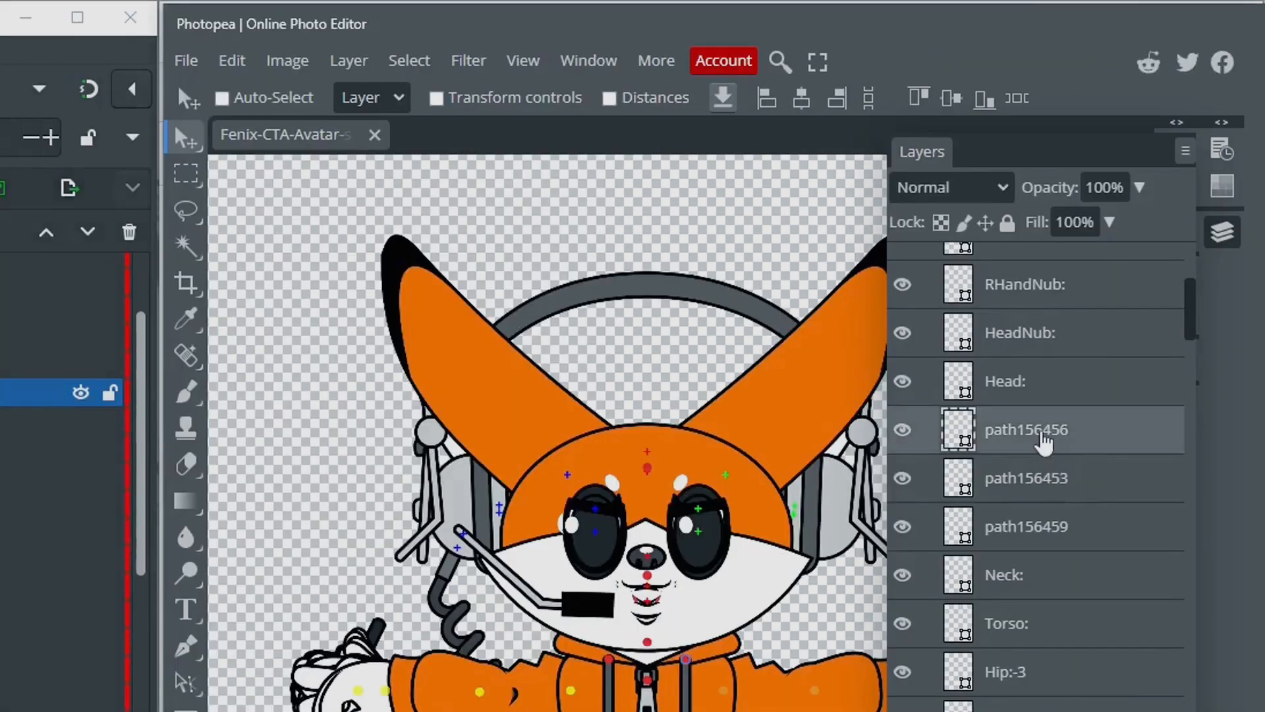
pyautogui.write('HoodieHoodL')
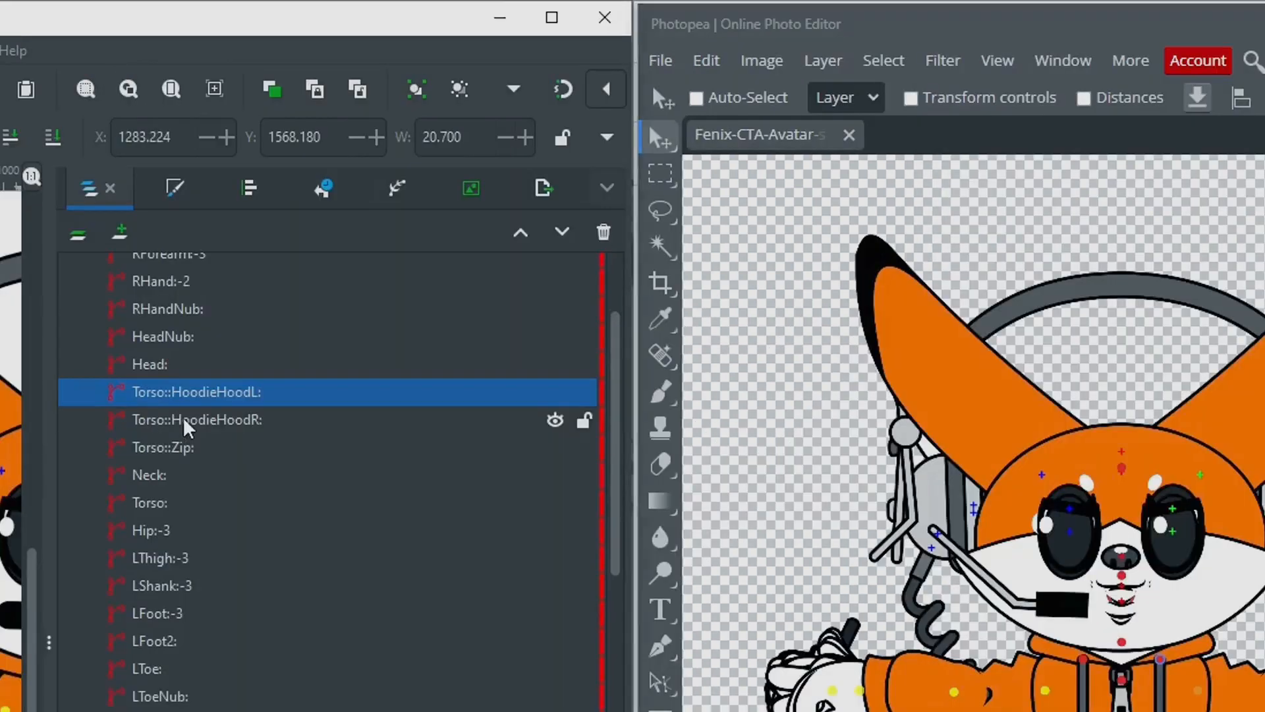
# - Rename path156453 as Torso::HoodieHoodR: and path156459 as Torso::Zip:, using the matching bone names in Inkscape
pyautogui.click(187, 422)
pyautogui.click(185, 421)
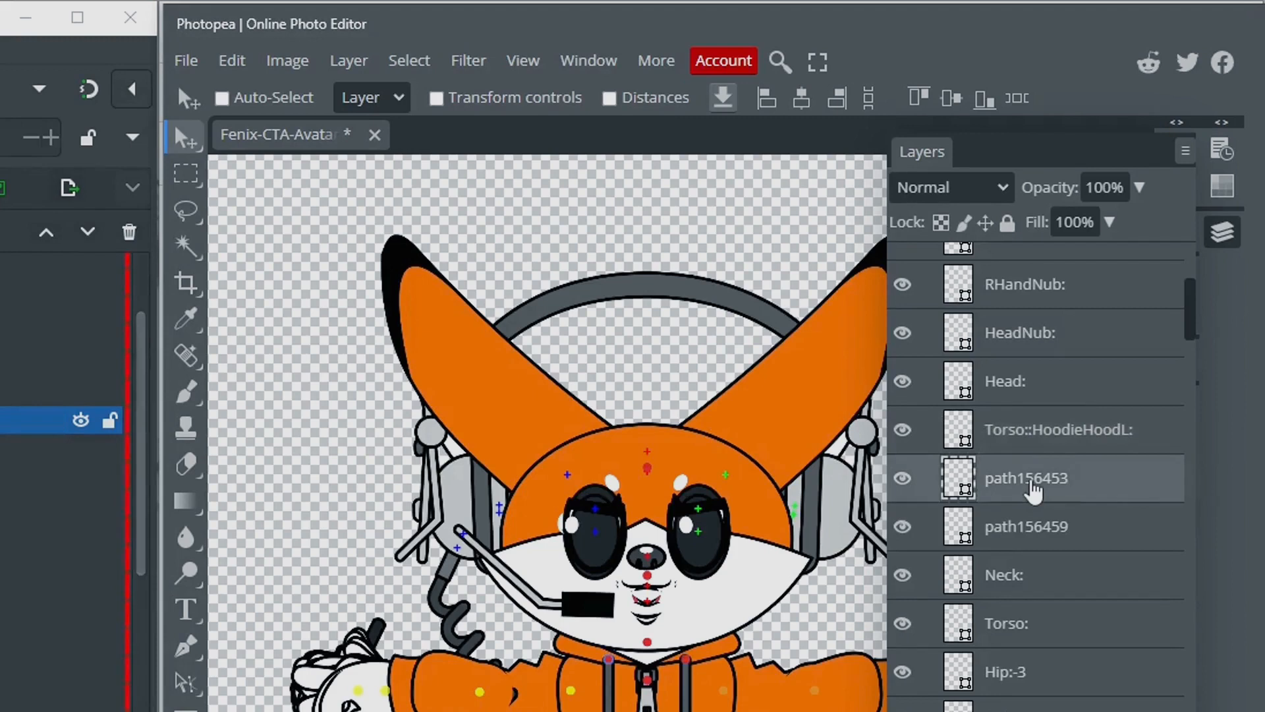
pyautogui.doubleClick(1038, 493)
pyautogui.write('HoodieHoodR:')
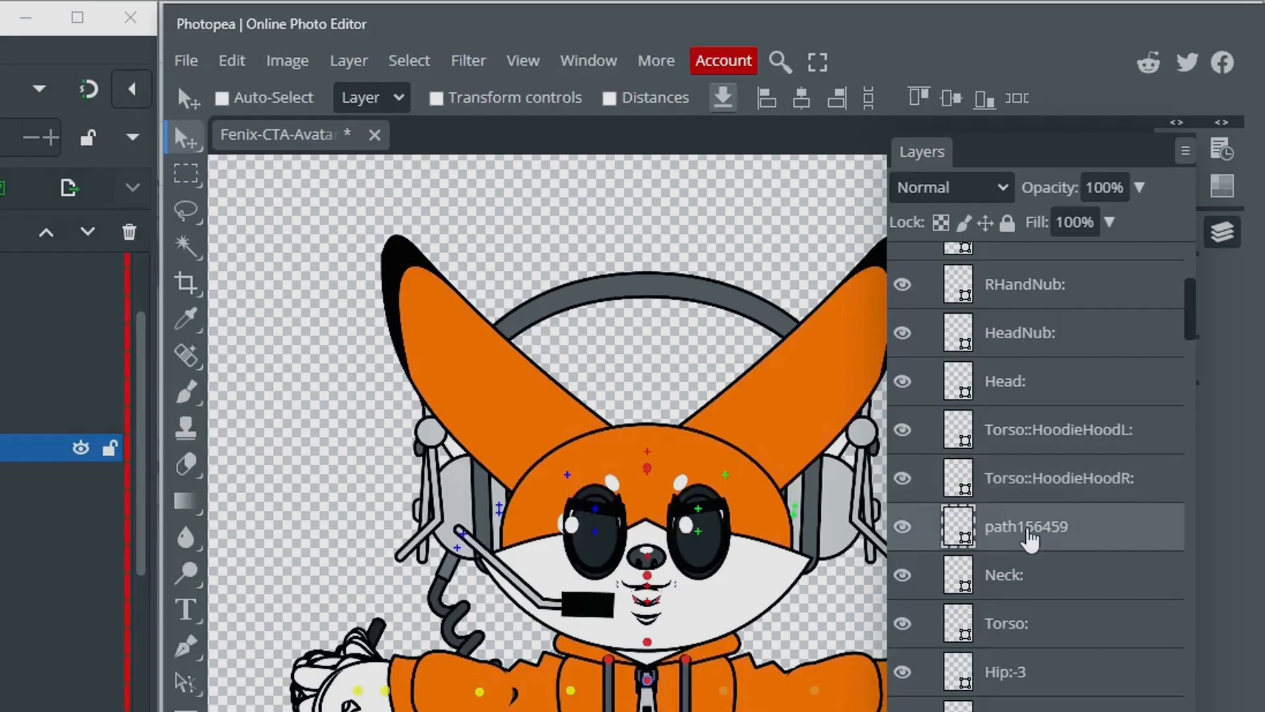
pyautogui.doubleClick(1030, 530)
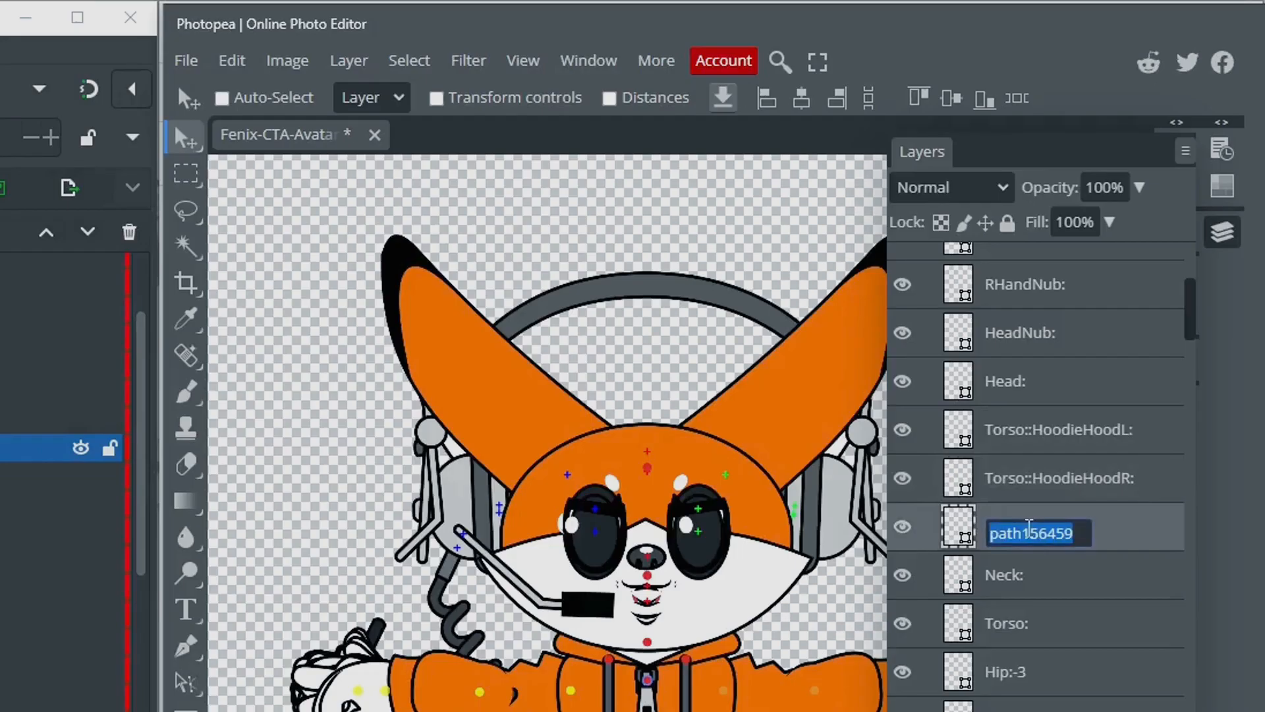
pyautogui.write('Torso::Zip:')
pyautogui.press('Return')
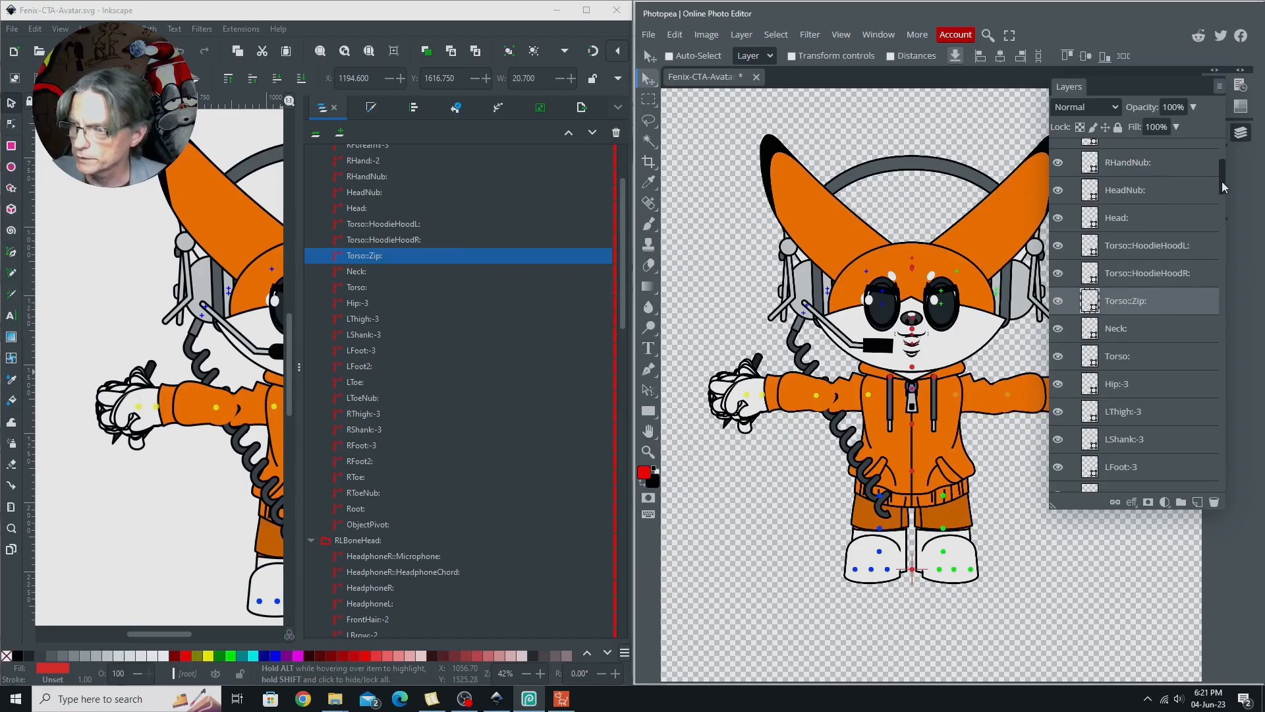
# - Rename path156470 in Photopea's RLBoneHead group as HeadphoneR::Microphone:, copying the name from the matching bone in Inkscape
pyautogui.moveTo(1223, 178); pyautogui.dragTo(1222, 238)
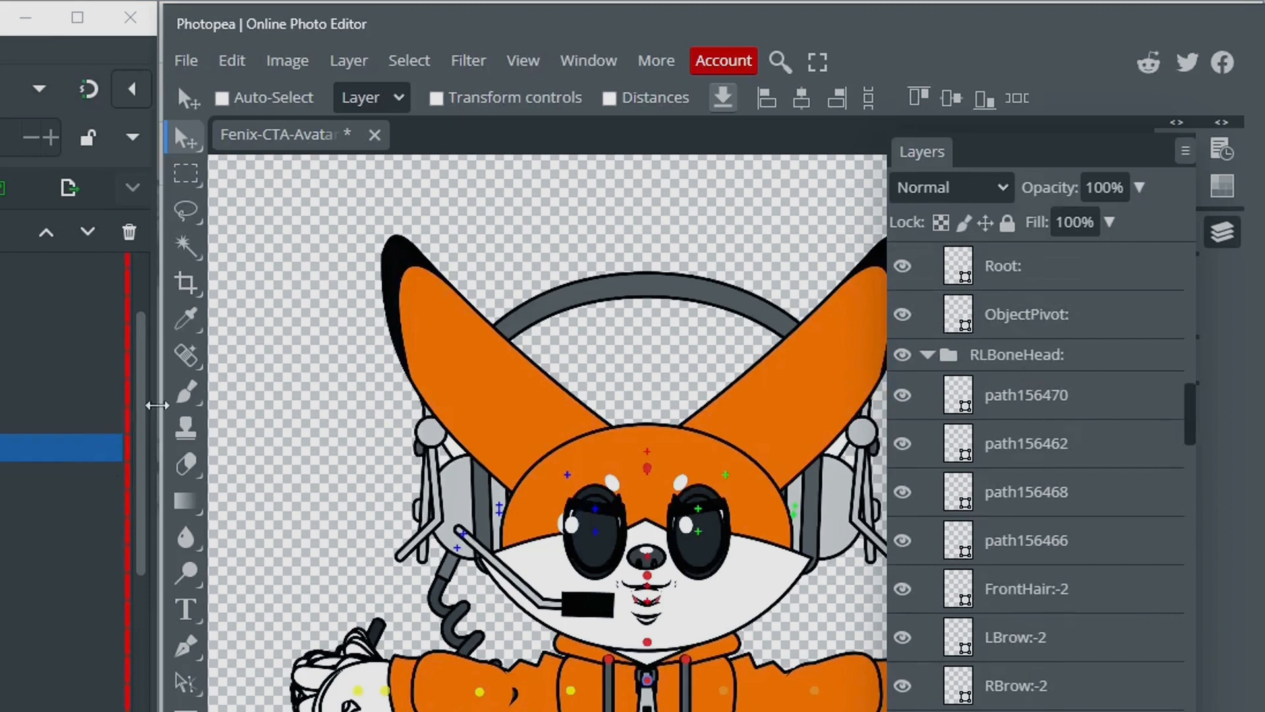
pyautogui.moveTo(146, 415); pyautogui.dragTo(142, 570)
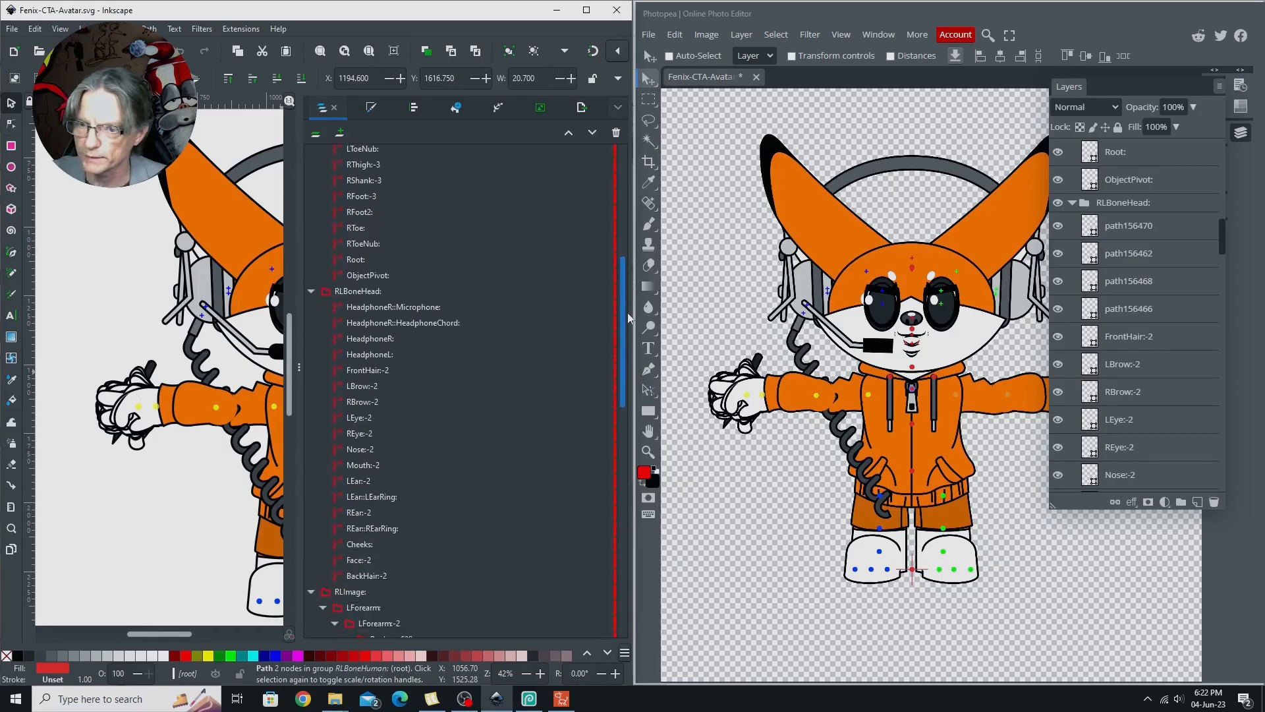
pyautogui.moveTo(623, 325); pyautogui.dragTo(623, 355)
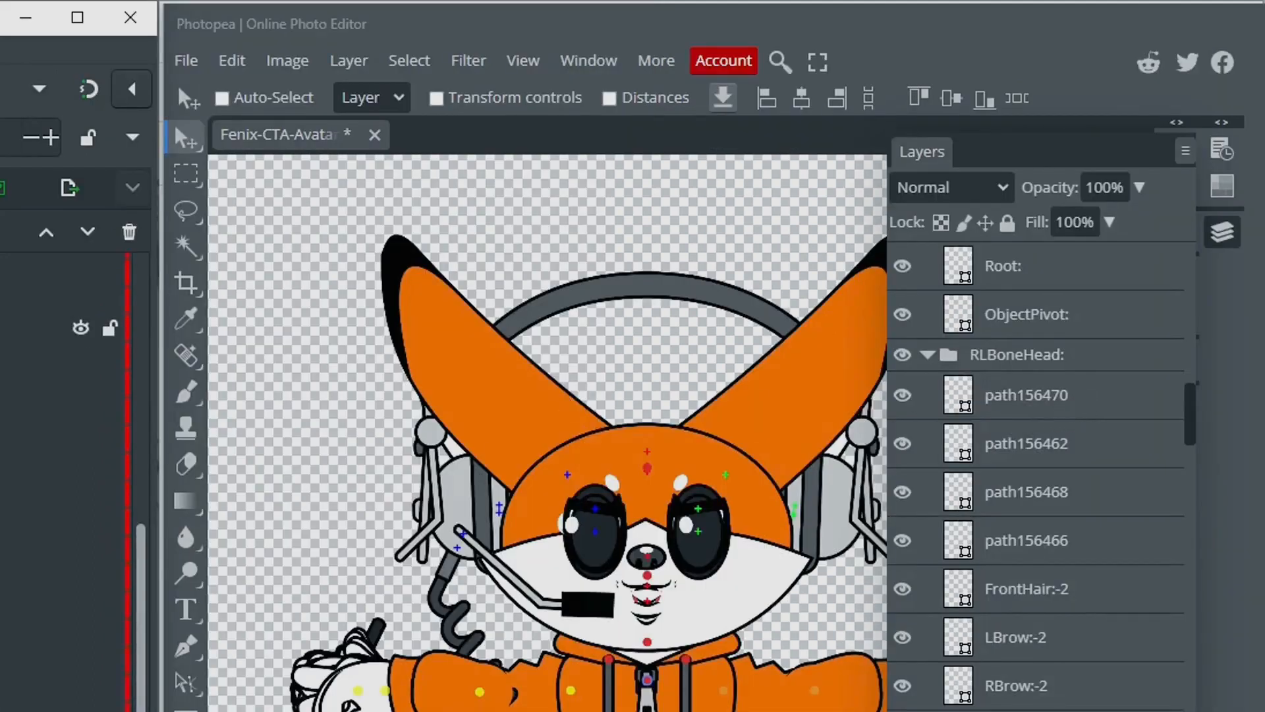
pyautogui.doubleClick(207, 307)
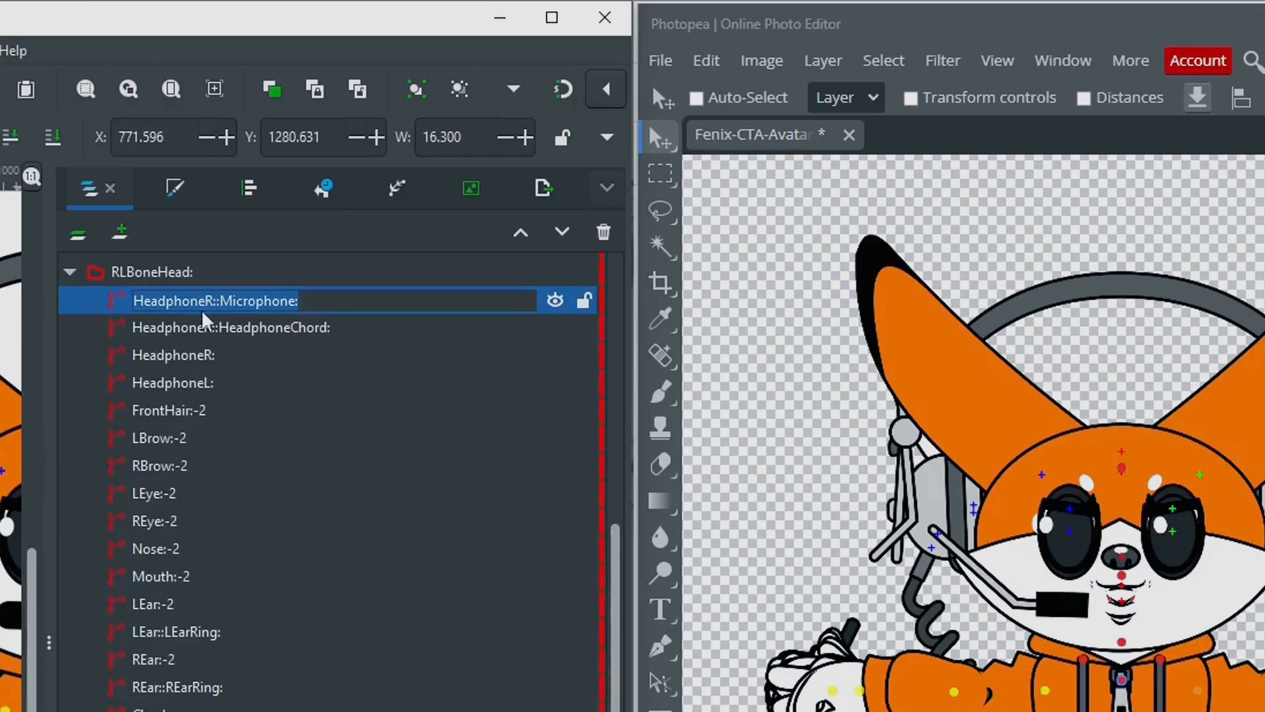
pyautogui.hotkey('ctrl', 'c')
pyautogui.doubleClick(1029, 400)
pyautogui.hotkey('ctrl', 'v')
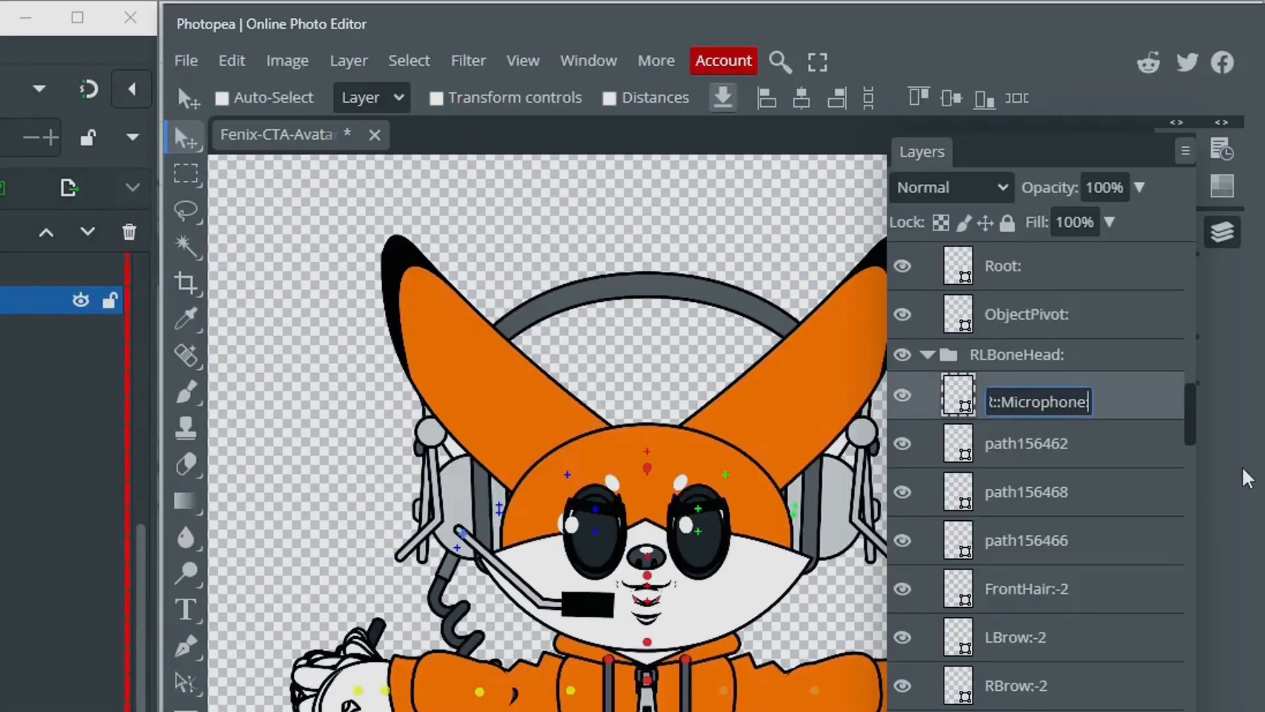
pyautogui.press('Return')
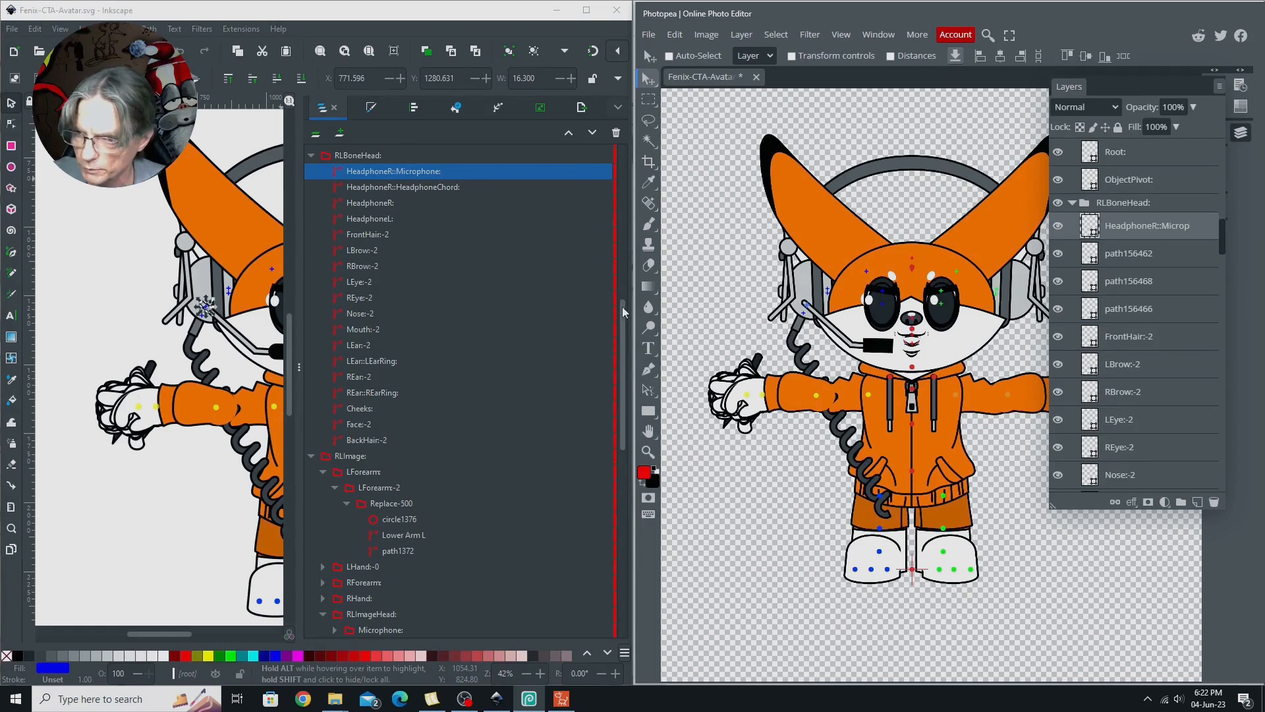
# - Expand LHand:-0 under RLImage in Inkscape and compare the group structure with Photopea's layer list
pyautogui.moveTo(624, 310); pyautogui.dragTo(626, 423)
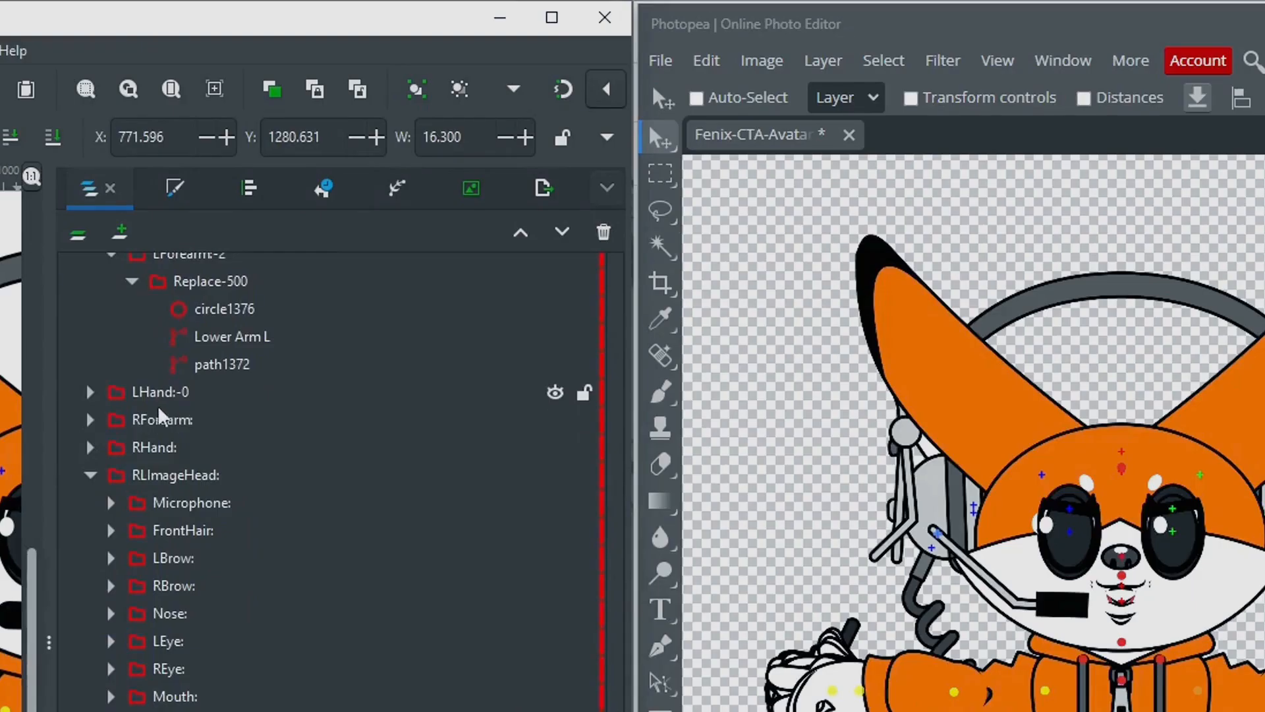
pyautogui.click(90, 392)
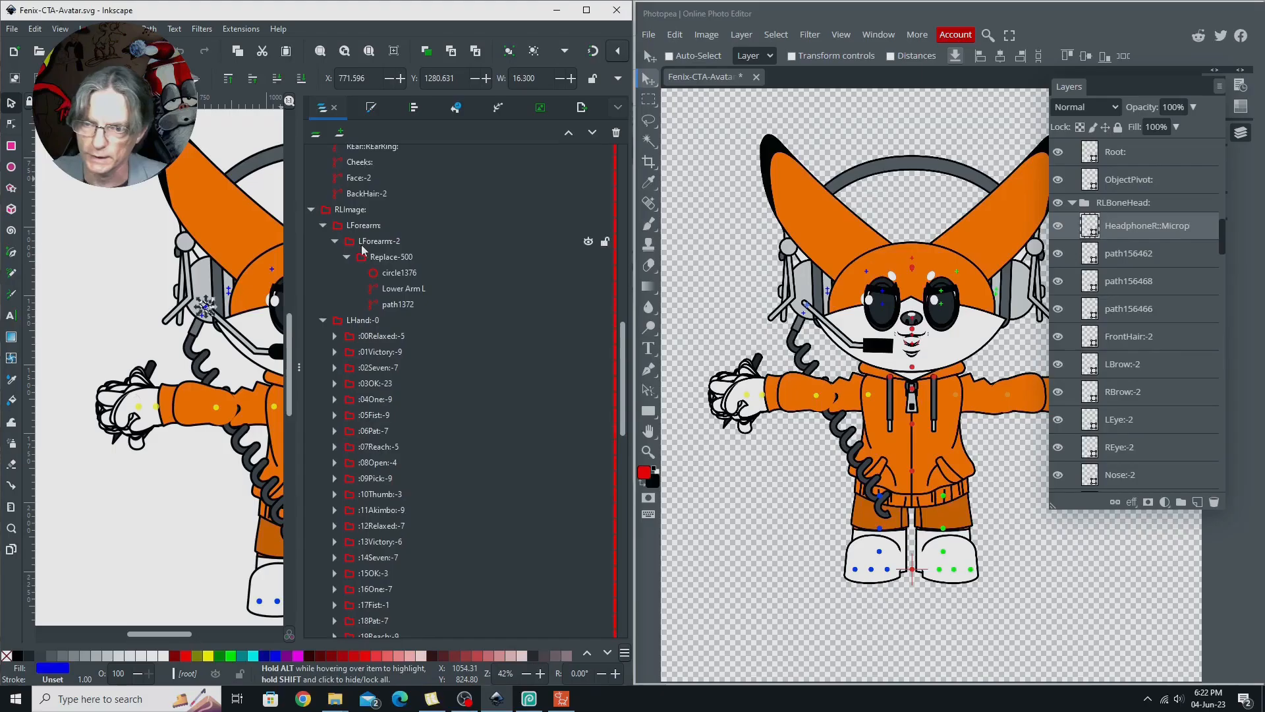
pyautogui.moveTo(1223, 235); pyautogui.dragTo(1226, 292)
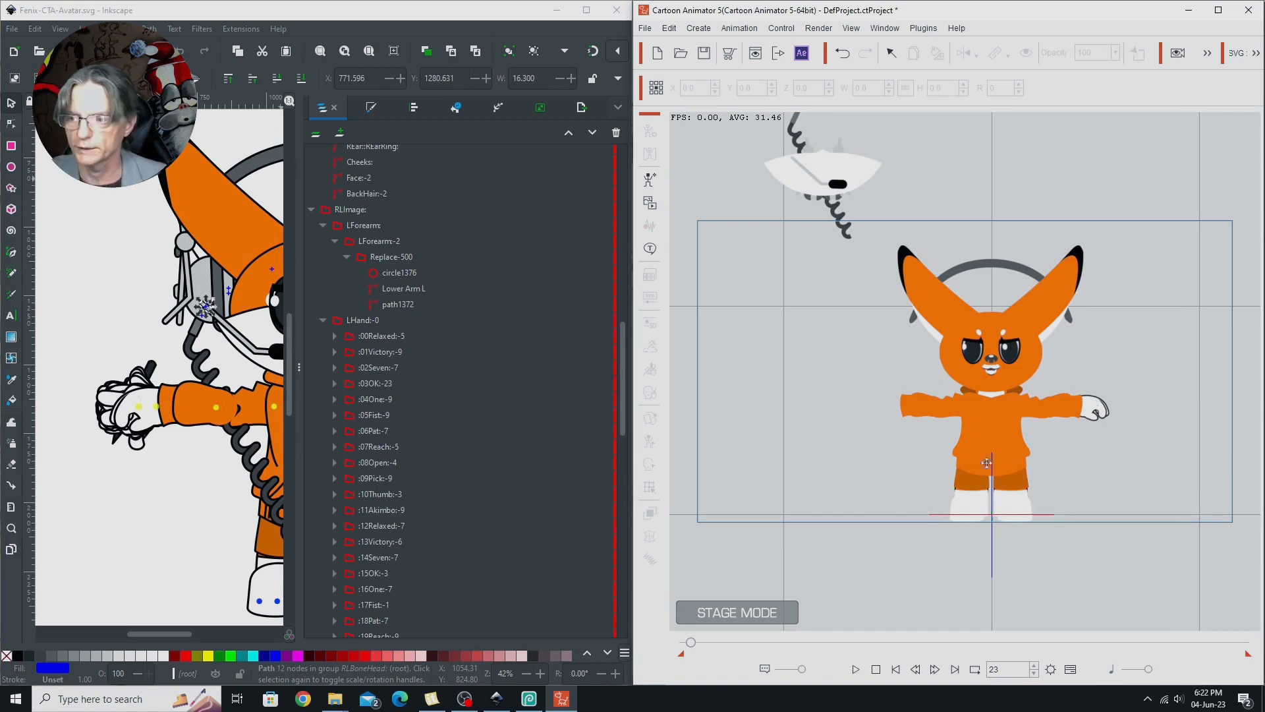
# - Switch to Photopea and rename the RHand:-0 group under RLImage as LHand:-0, copying the name from Inkscape
pyautogui.click(529, 699)
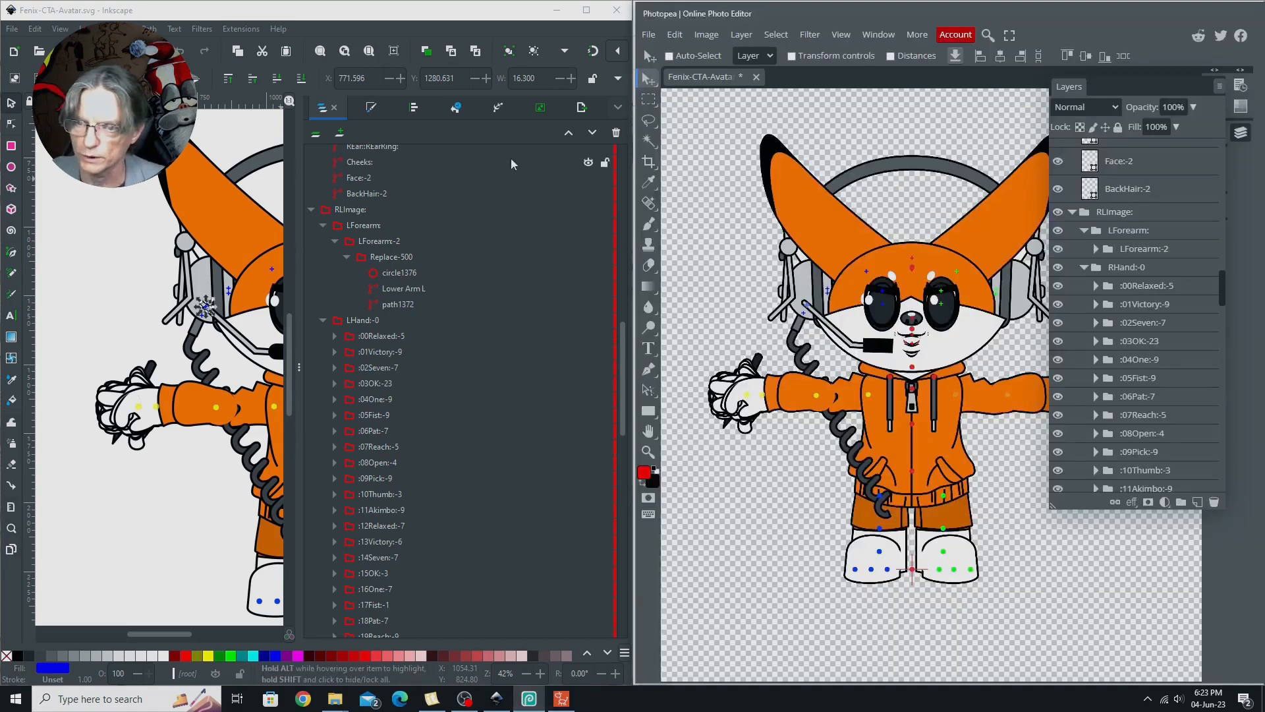
pyautogui.doubleClick(359, 320)
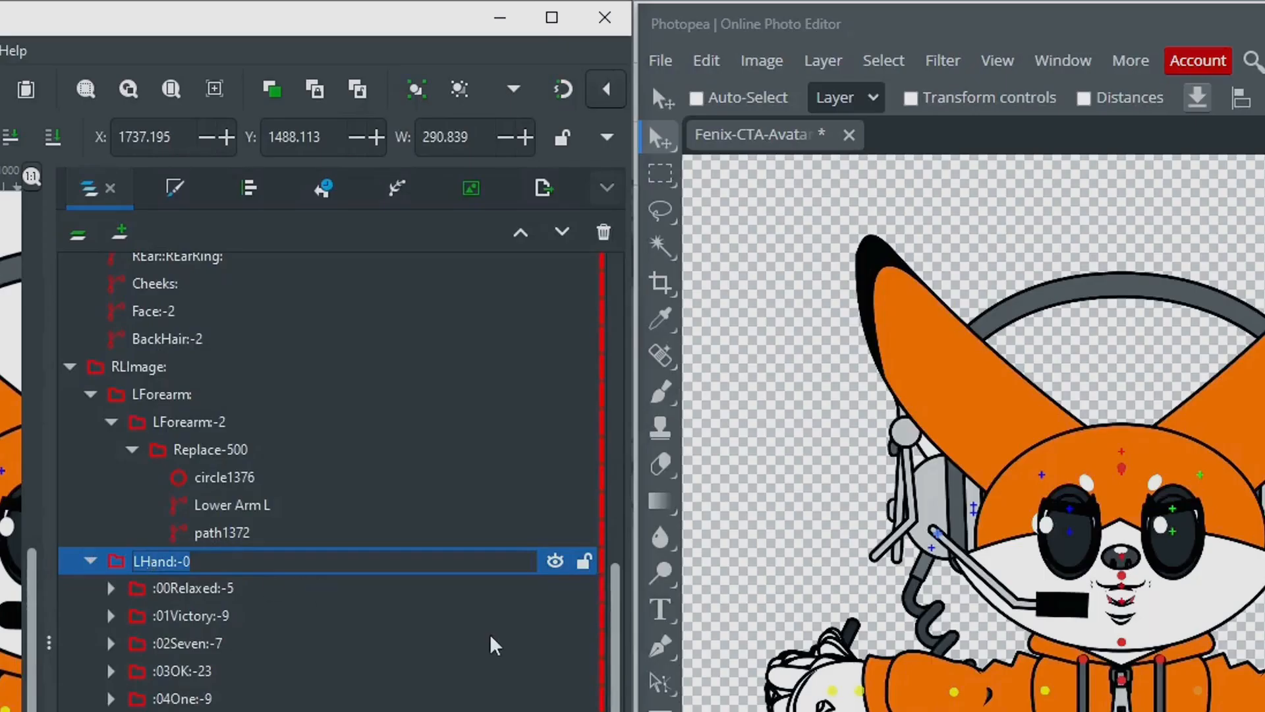
pyautogui.doubleClick(1091, 474)
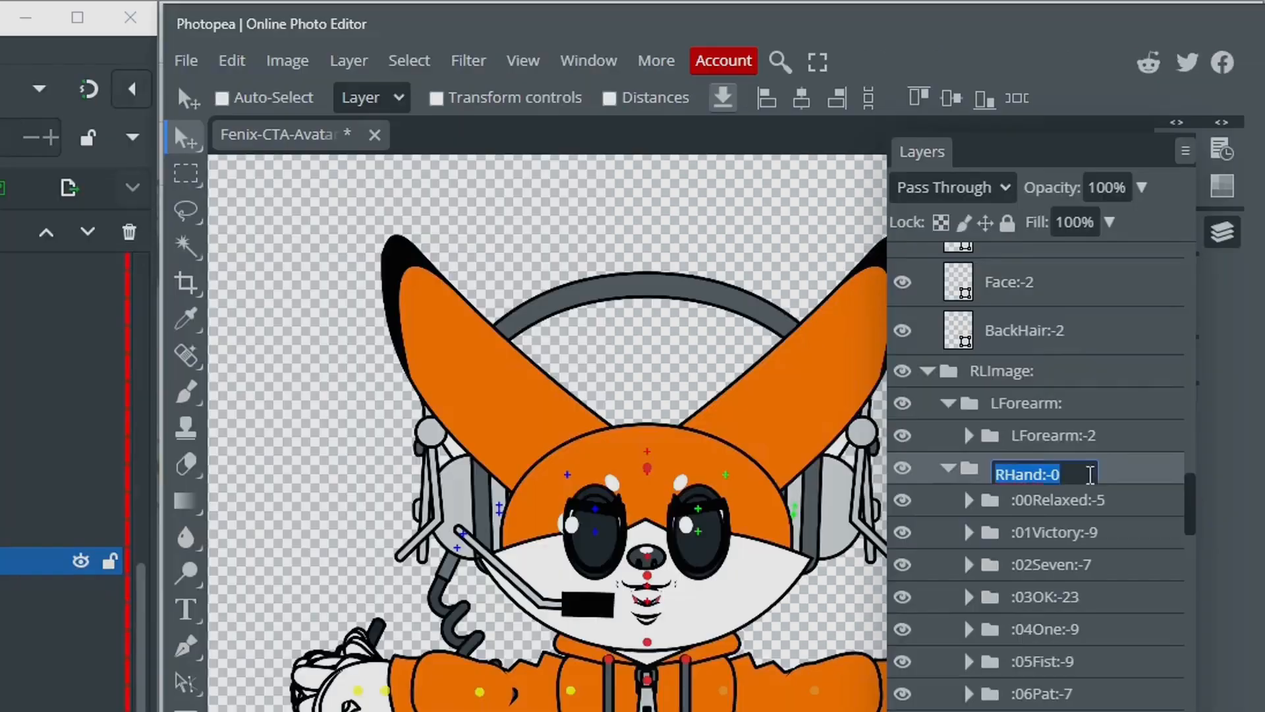
pyautogui.hotkey('ctrl', 'v')
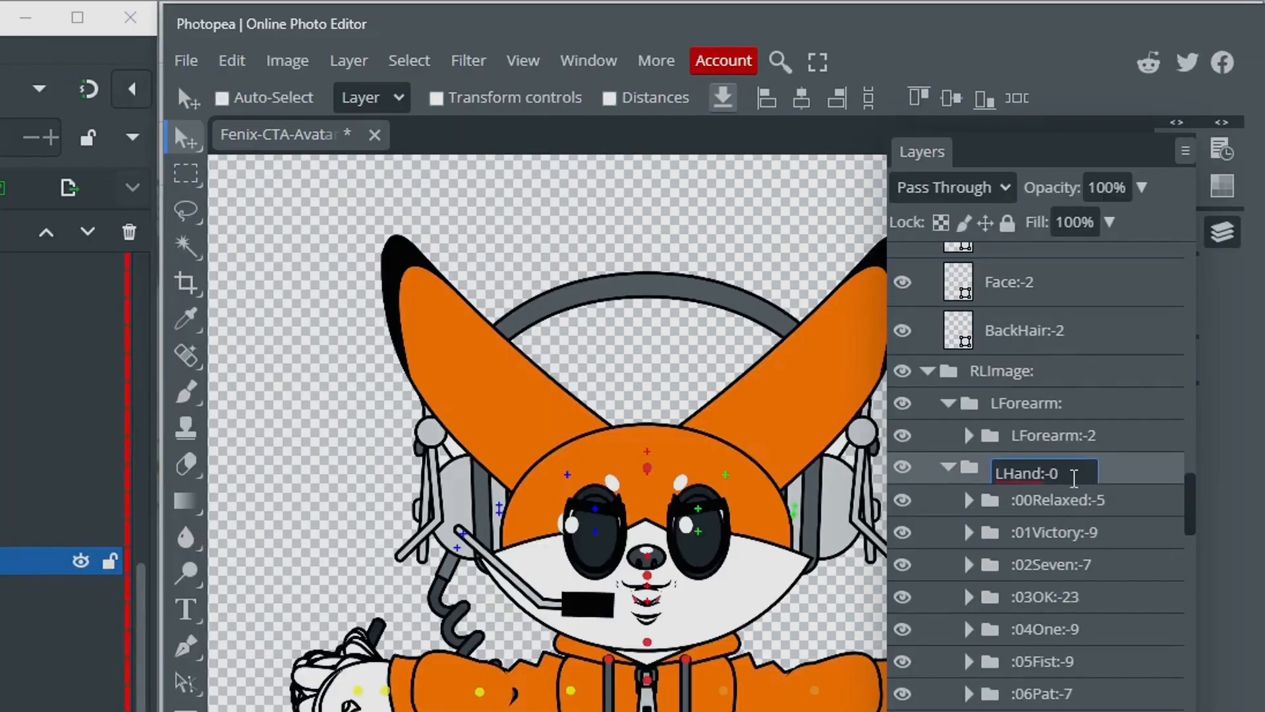
pyautogui.press('Return')
# - Rename group g8101 under RLImageHead in Photopea as Microphone:, copying the name from the matching group in Inkscape
pyautogui.moveTo(623, 344); pyautogui.dragTo(622, 435)
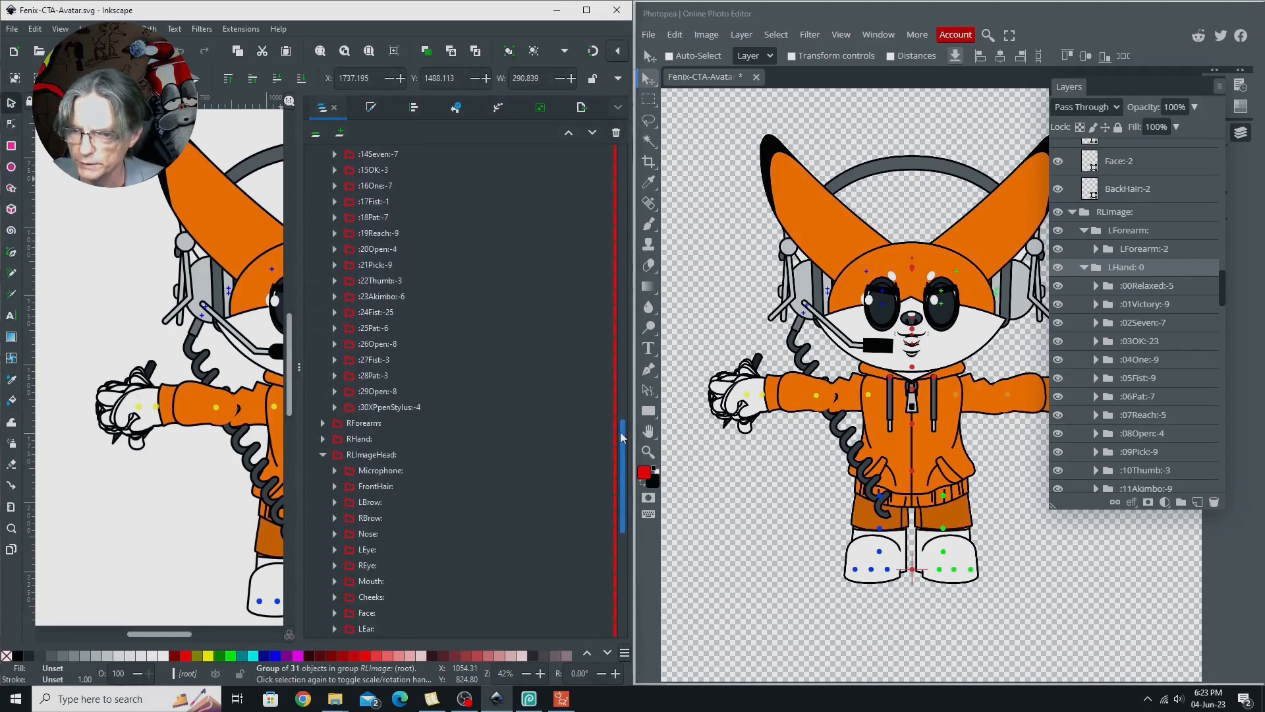
pyautogui.moveTo(1220, 302); pyautogui.dragTo(1220, 362)
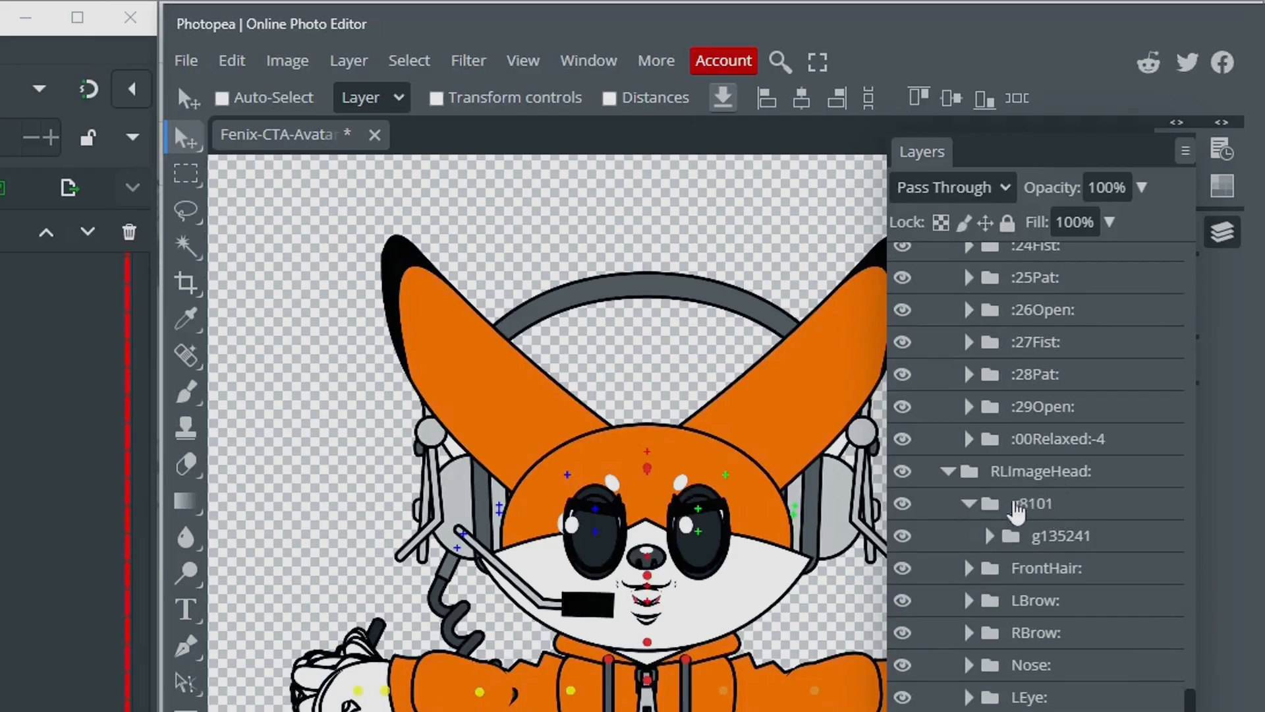
pyautogui.moveTo(141, 709); pyautogui.dragTo(141, 711)
pyautogui.scroll(-4, 235, 404)
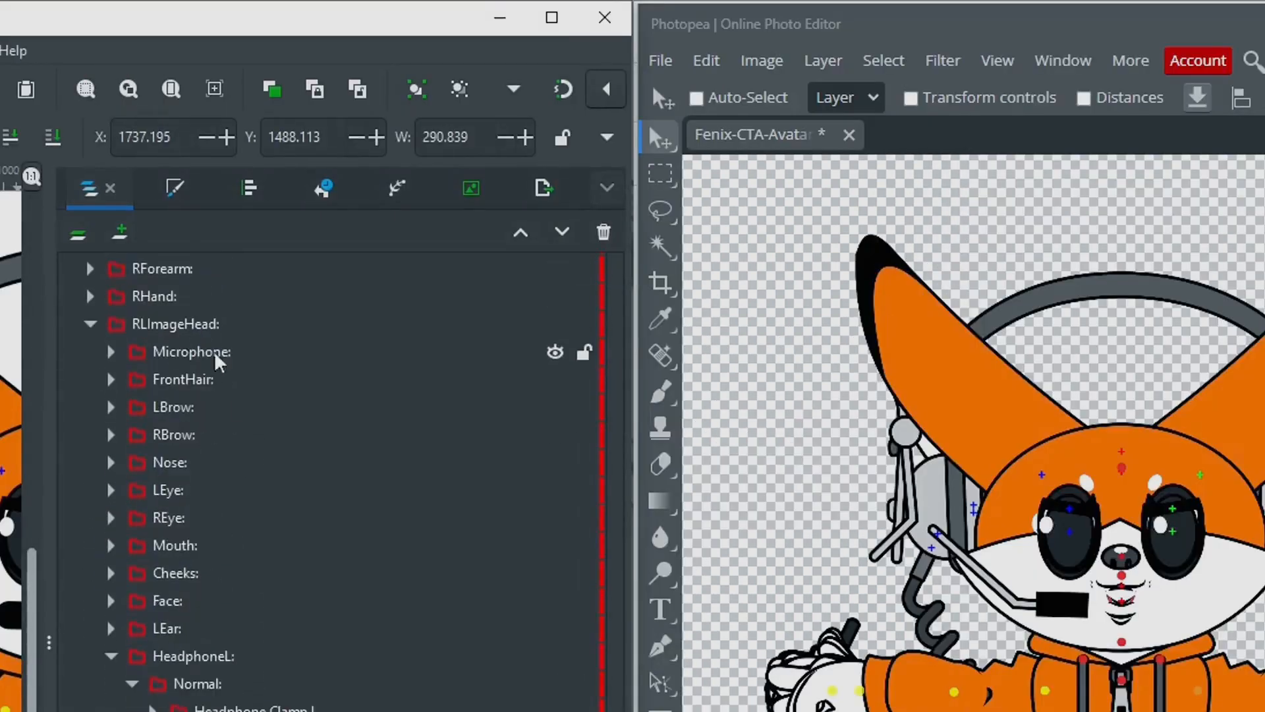
pyautogui.click(111, 354)
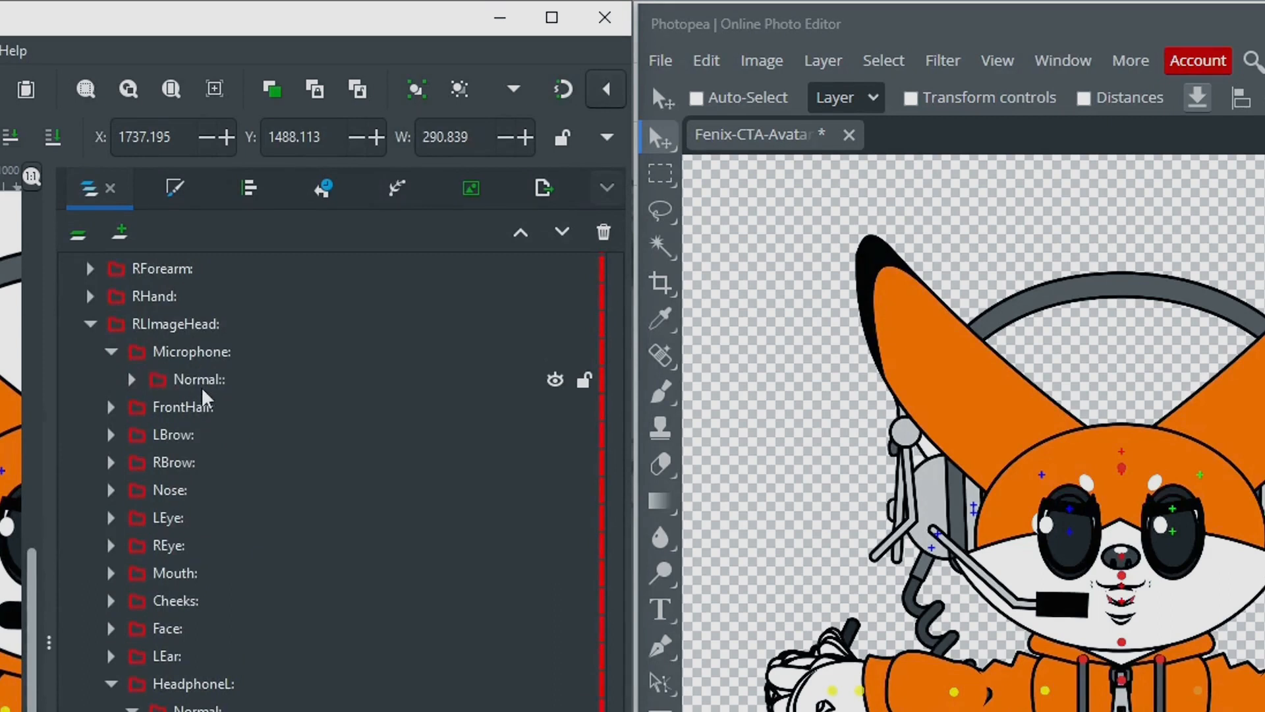
pyautogui.click(133, 380)
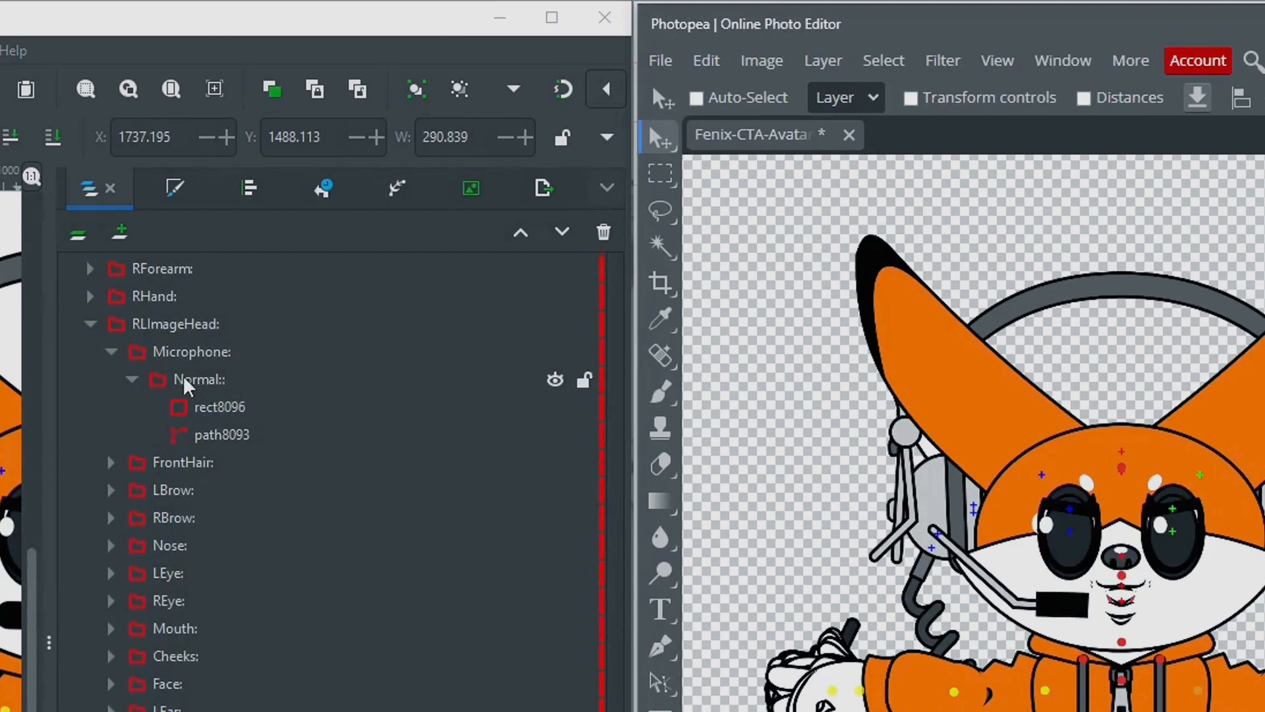
pyautogui.doubleClick(196, 354)
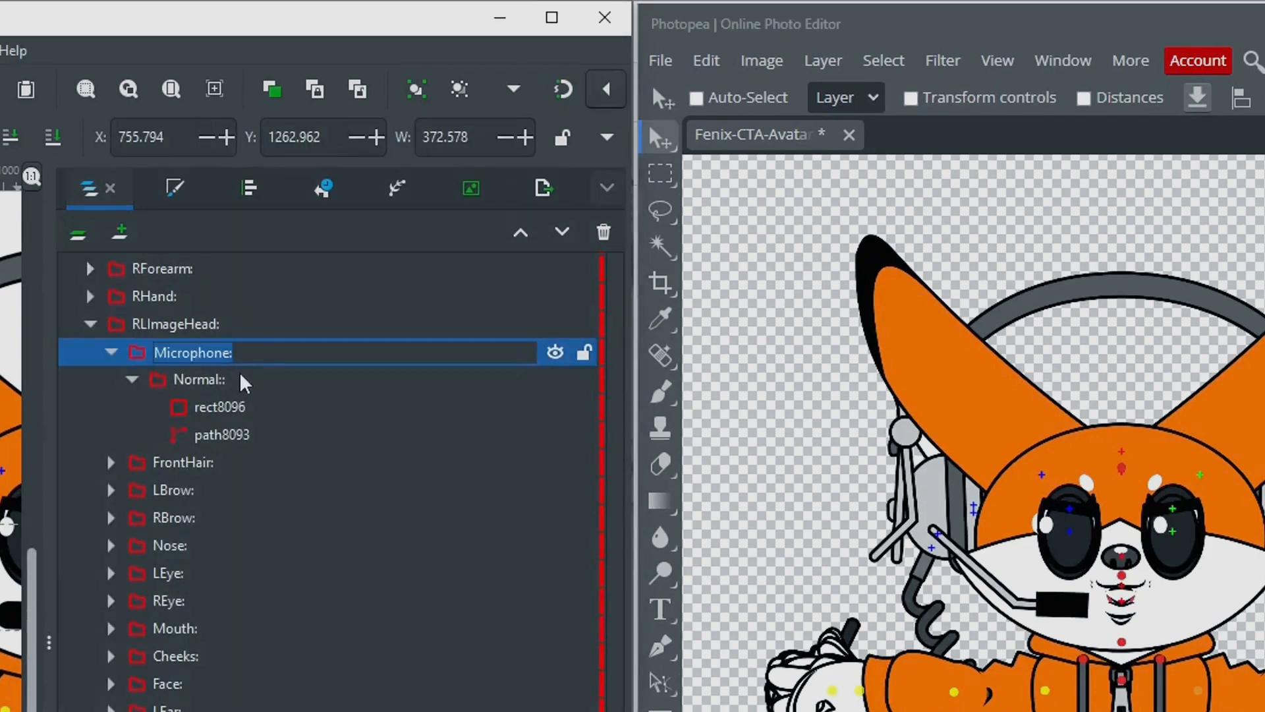
pyautogui.doubleClick(1083, 504)
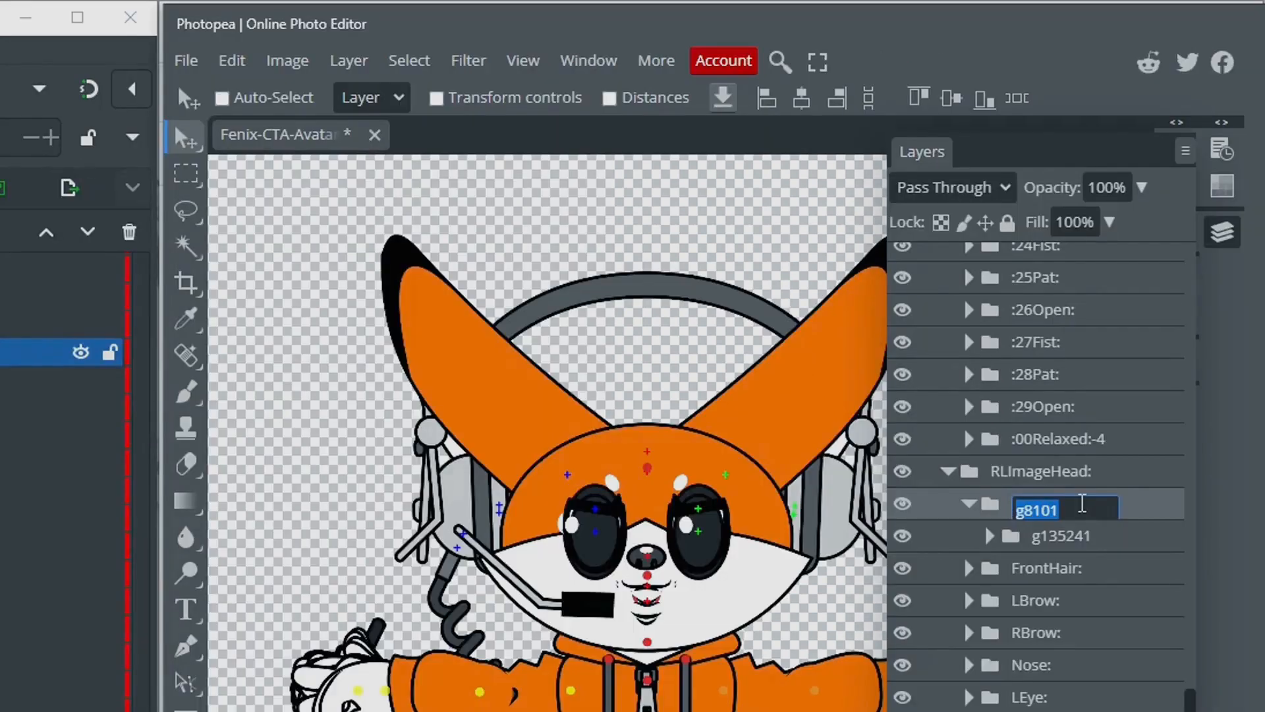
pyautogui.hotkey('ctrl', 'v')
# - Rename subgroup g135241 inside Microphone: as Normal:, copying the name from Inkscape and removing the extra colon
pyautogui.click(197, 379)
pyautogui.click(198, 379)
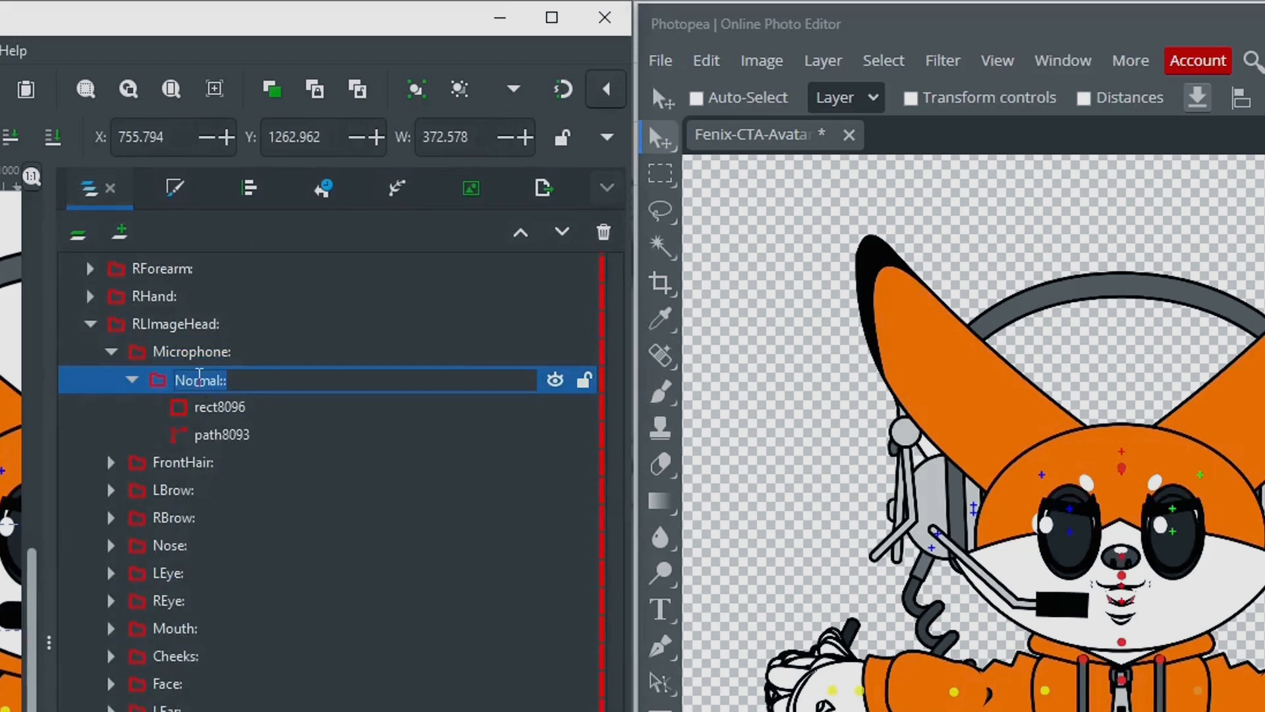
pyautogui.hotkey('ctrl', 'c')
pyautogui.hotkey('ctrl', 'v')
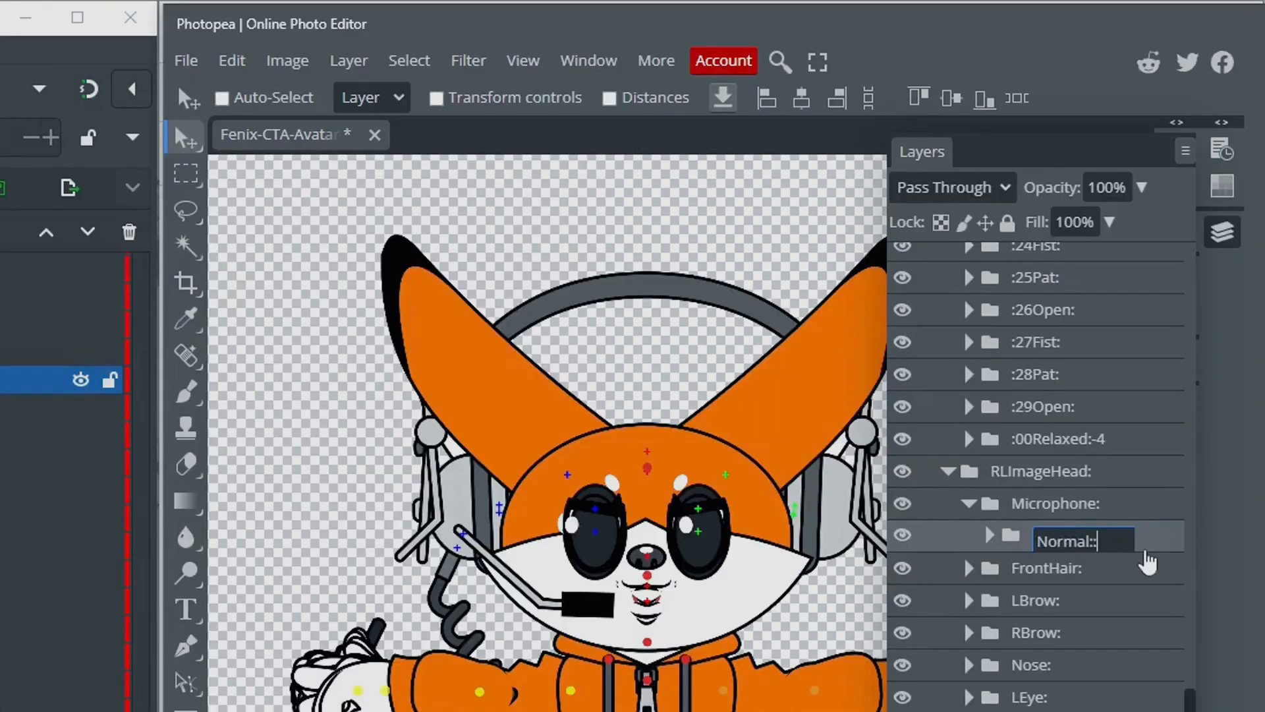
pyautogui.press('BackSpace')
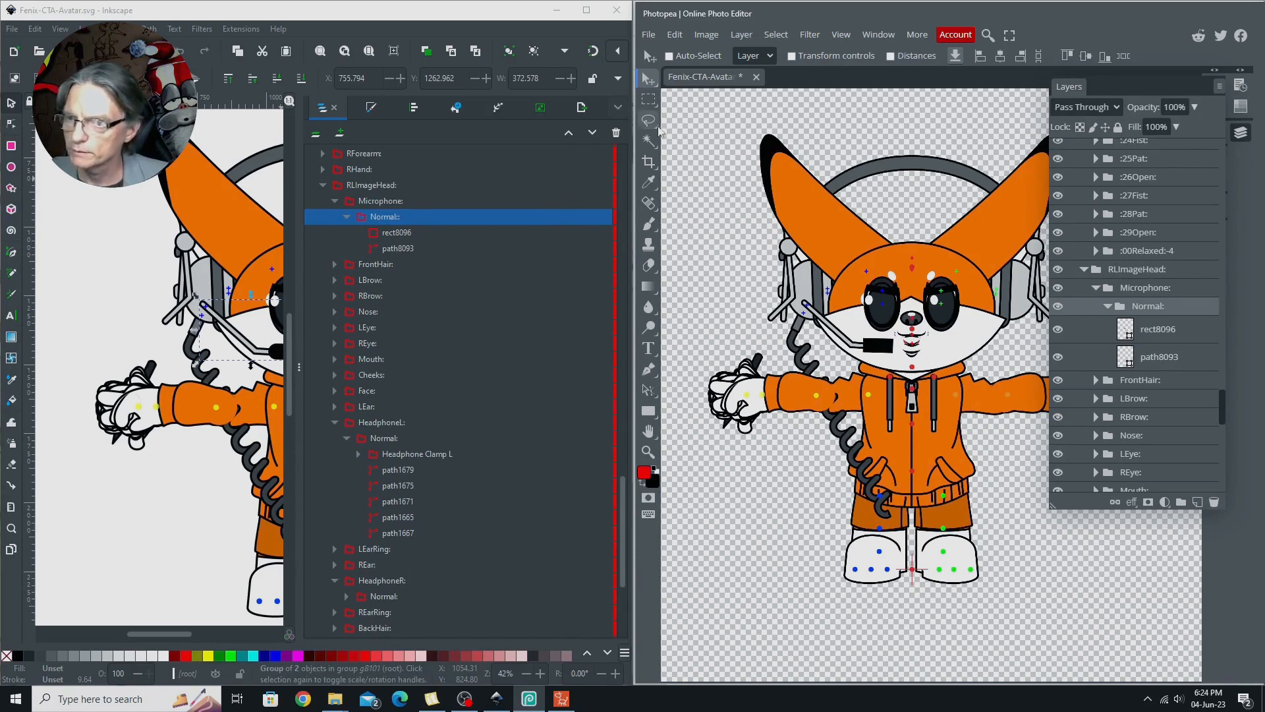
# - Open Photopea's SVG export settings for the avatar and examine the headphones, microphone, face and hoodie in the export preview
pyautogui.click(650, 41)
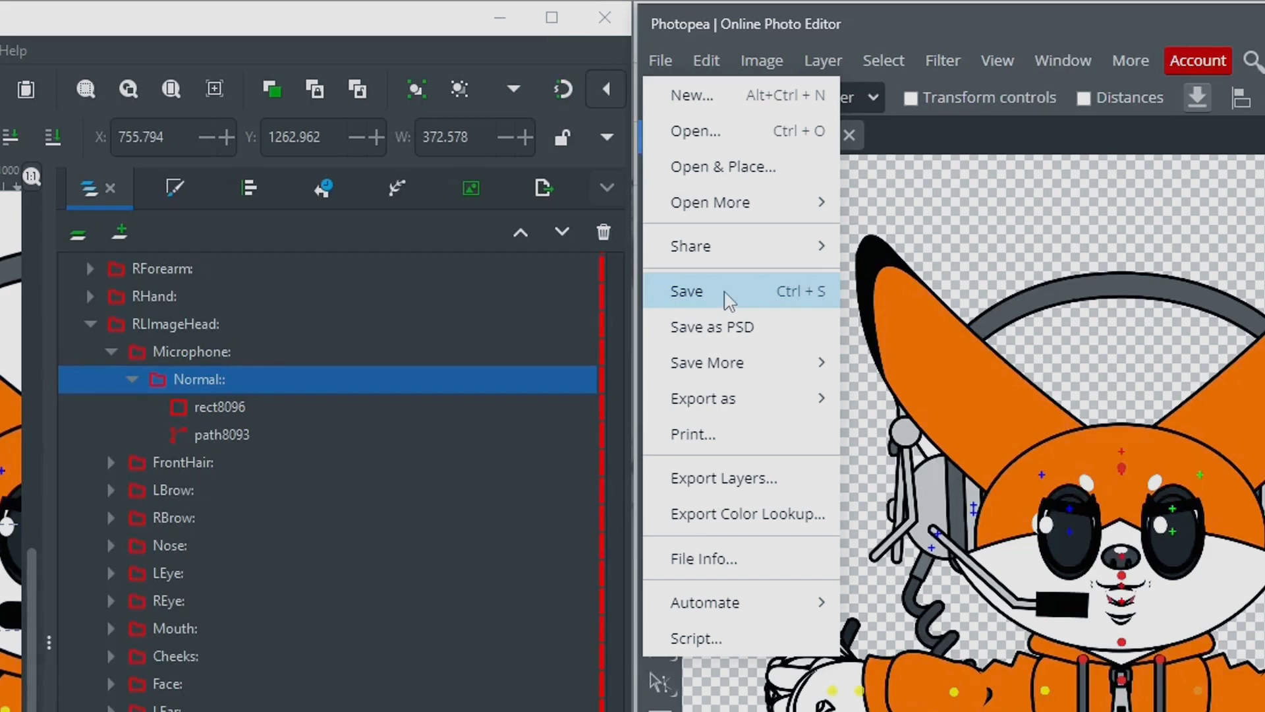
pyautogui.moveTo(731, 402)
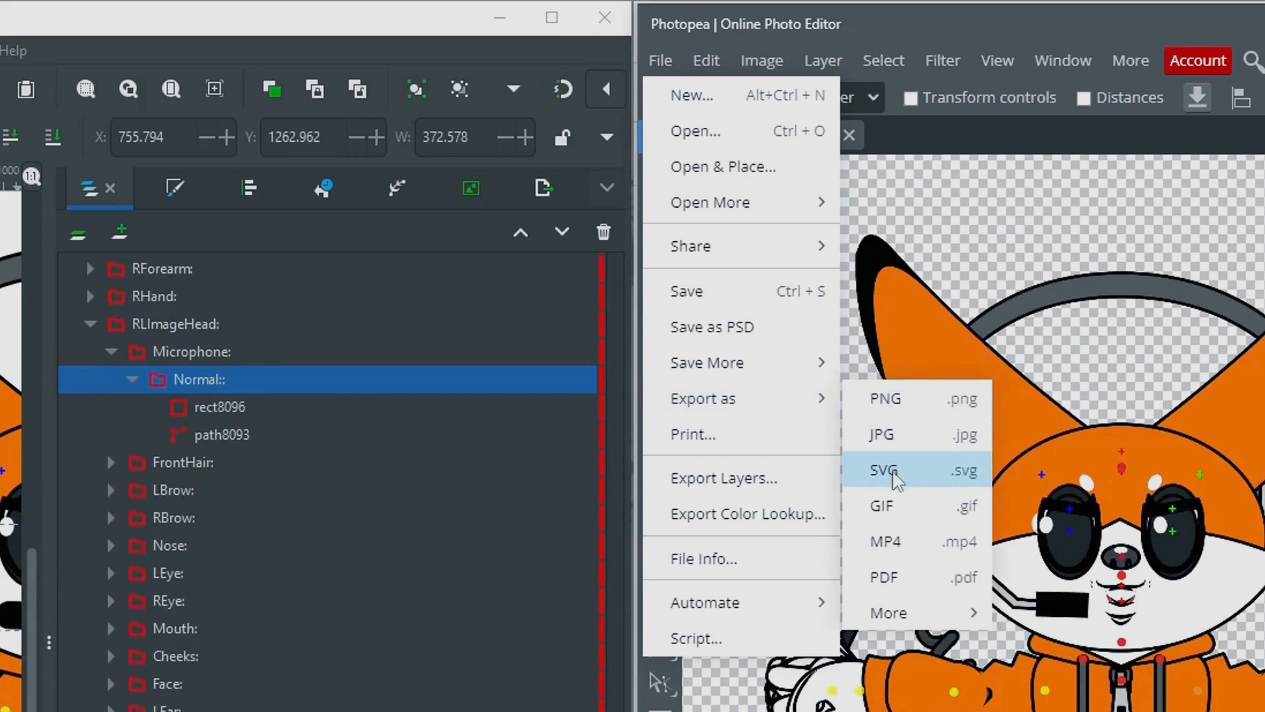
pyautogui.click(893, 470)
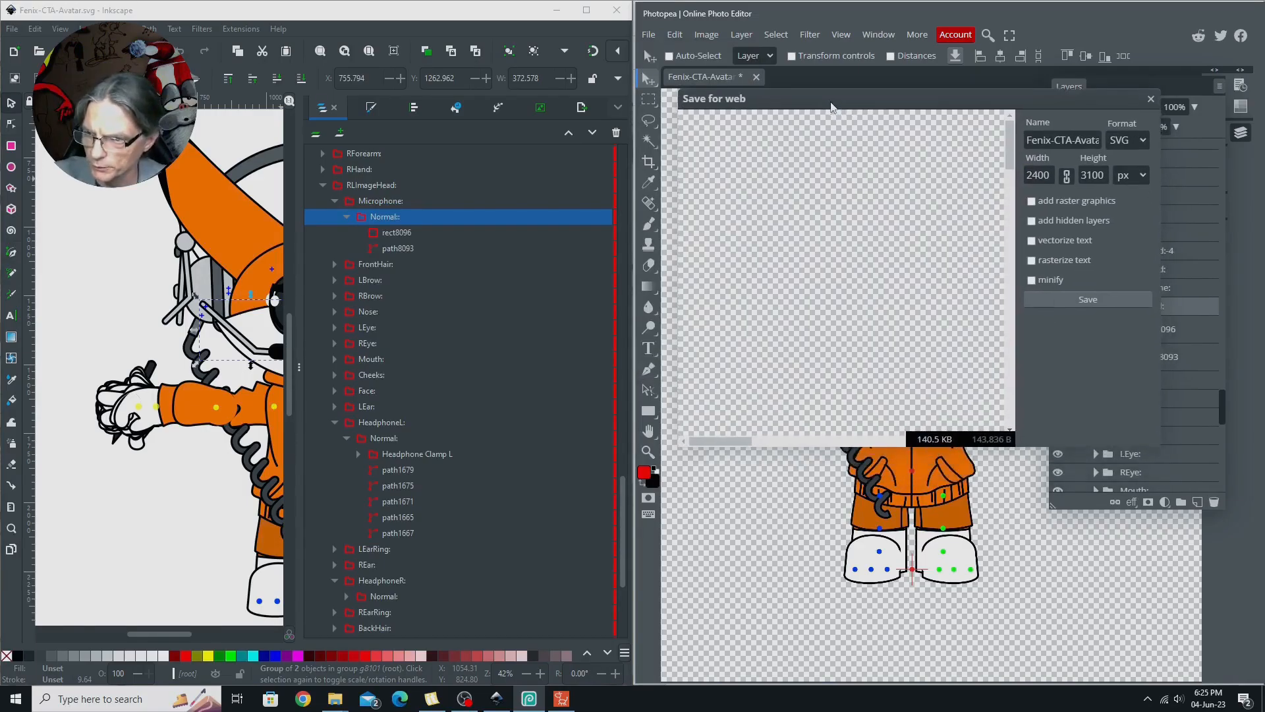
pyautogui.moveTo(725, 438); pyautogui.dragTo(766, 446)
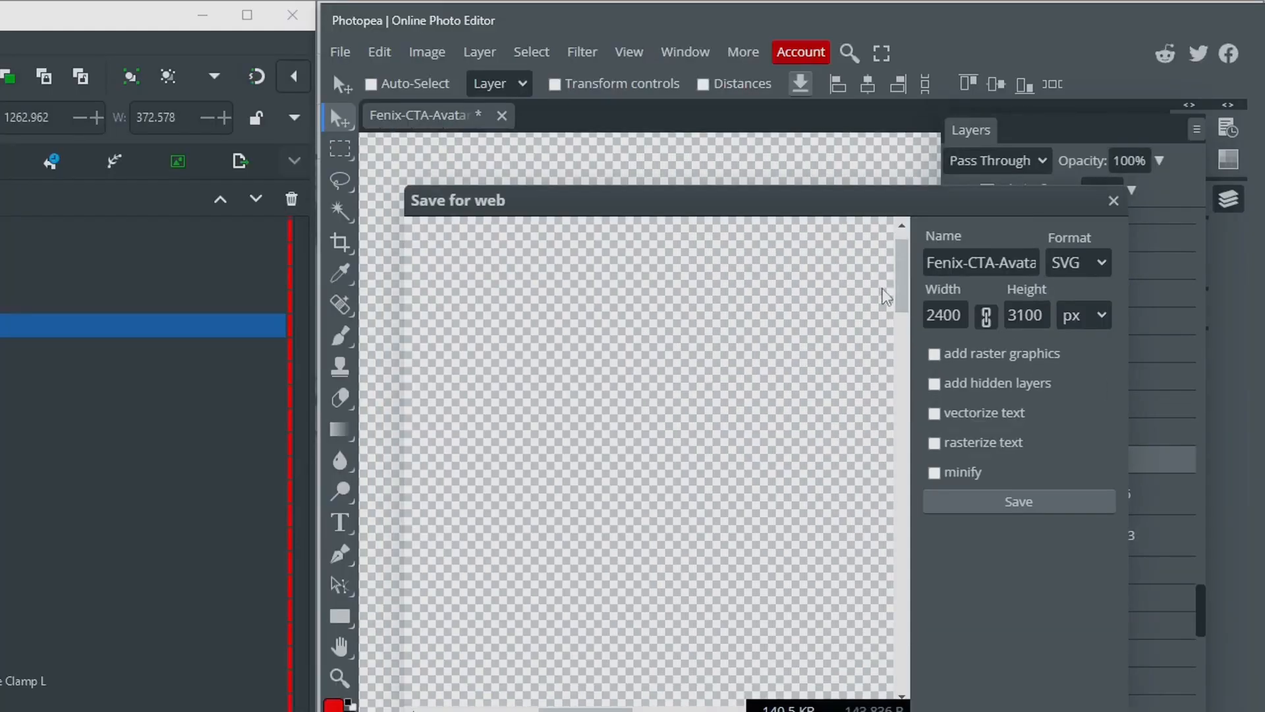
pyautogui.moveTo(902, 290); pyautogui.dragTo(923, 430)
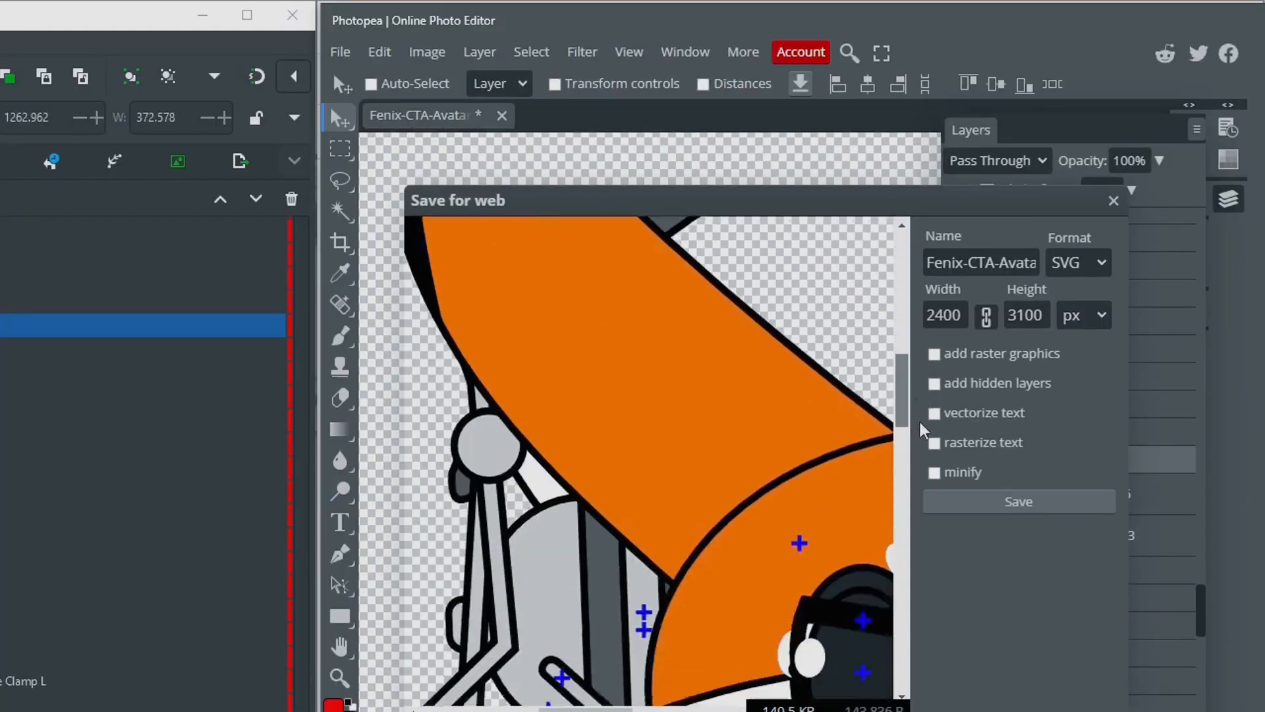
pyautogui.scroll(-4, 750, 414)
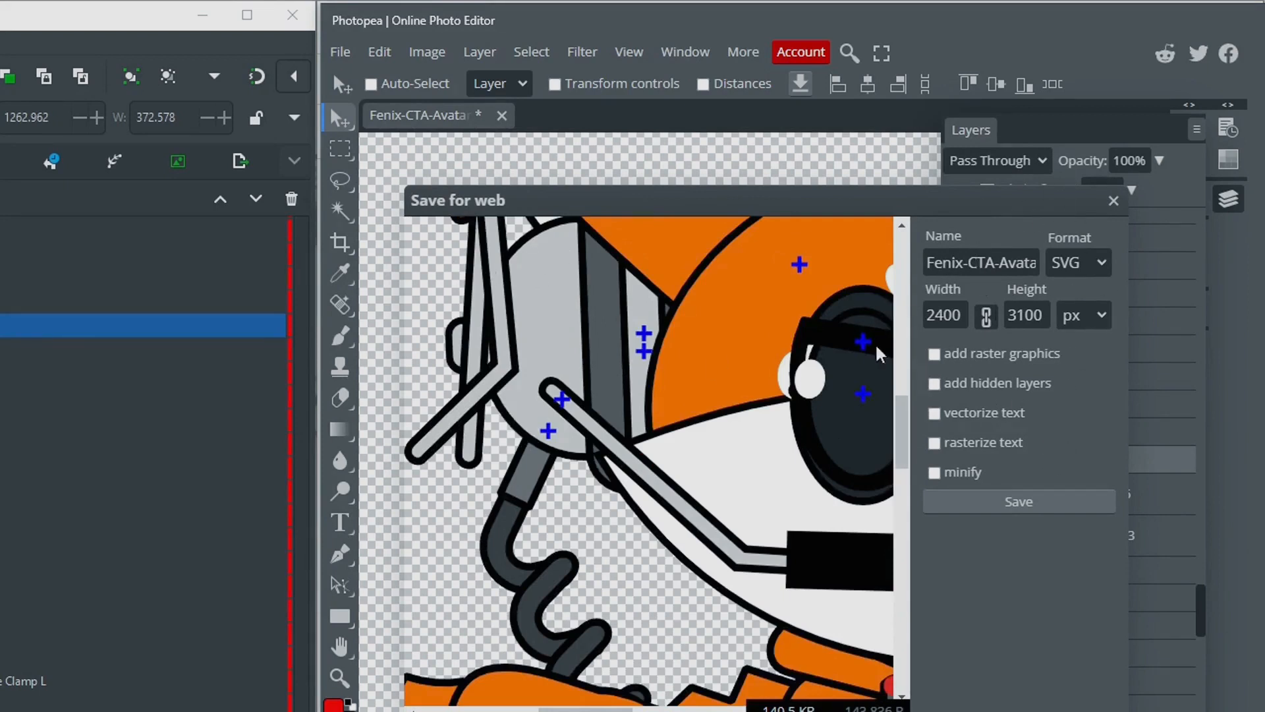
pyautogui.moveTo(902, 432); pyautogui.dragTo(902, 265)
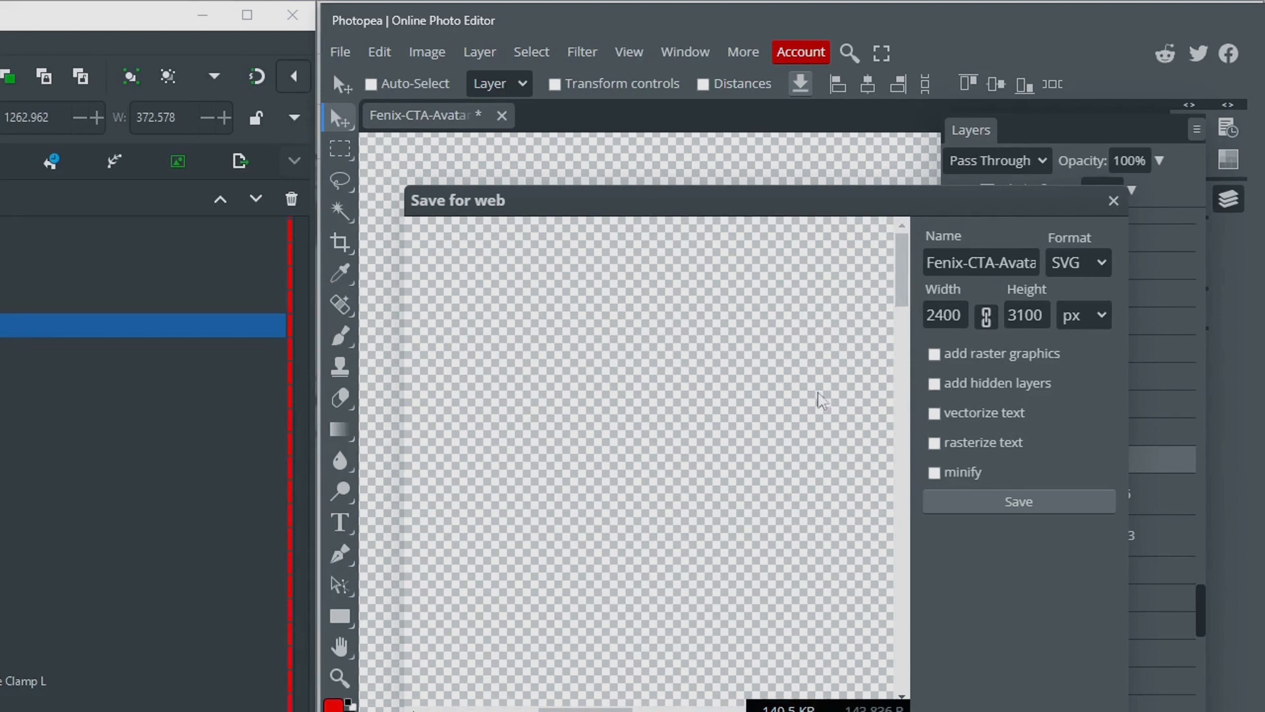
pyautogui.moveTo(585, 710); pyautogui.dragTo(469, 710)
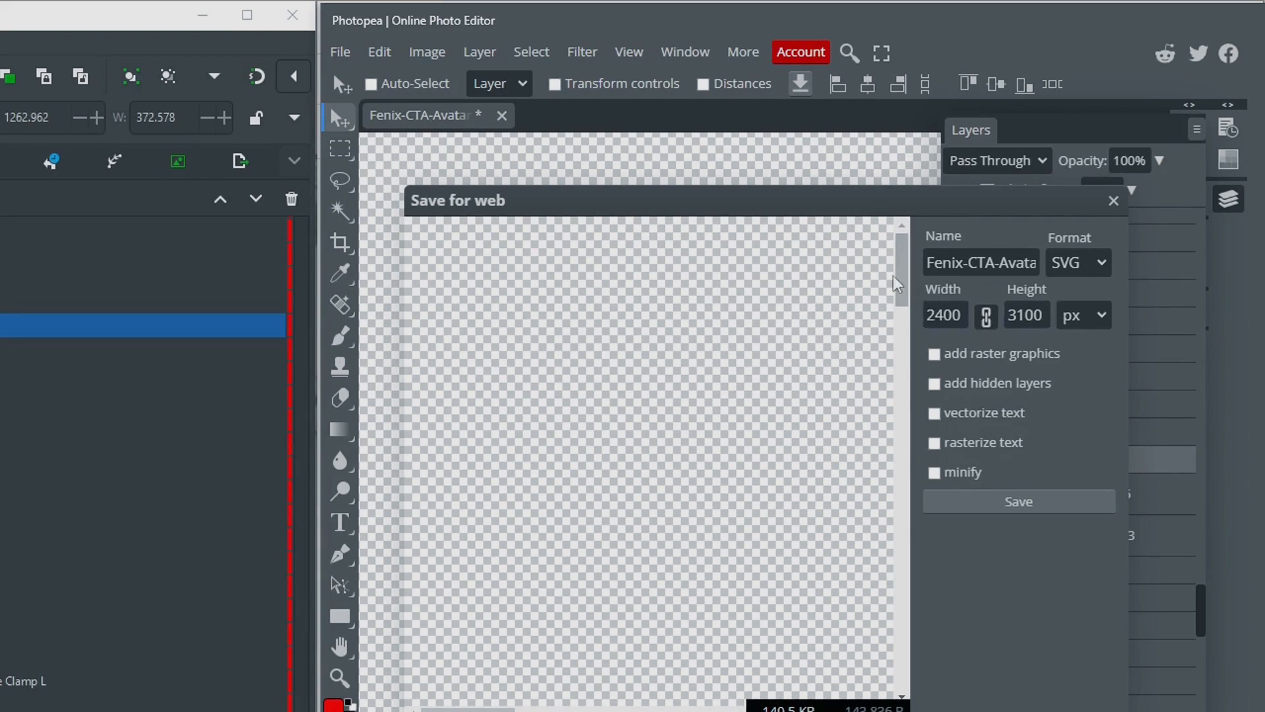
pyautogui.moveTo(901, 276); pyautogui.dragTo(903, 402)
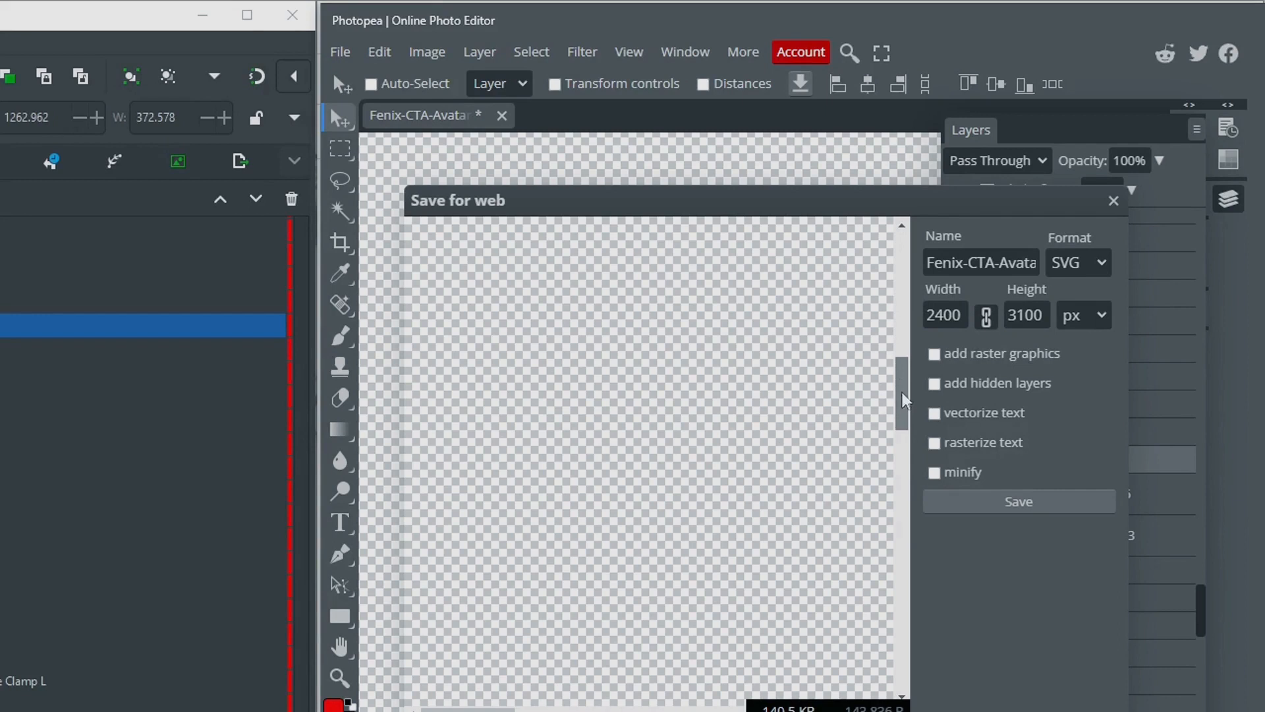
pyautogui.moveTo(578, 711); pyautogui.dragTo(649, 711)
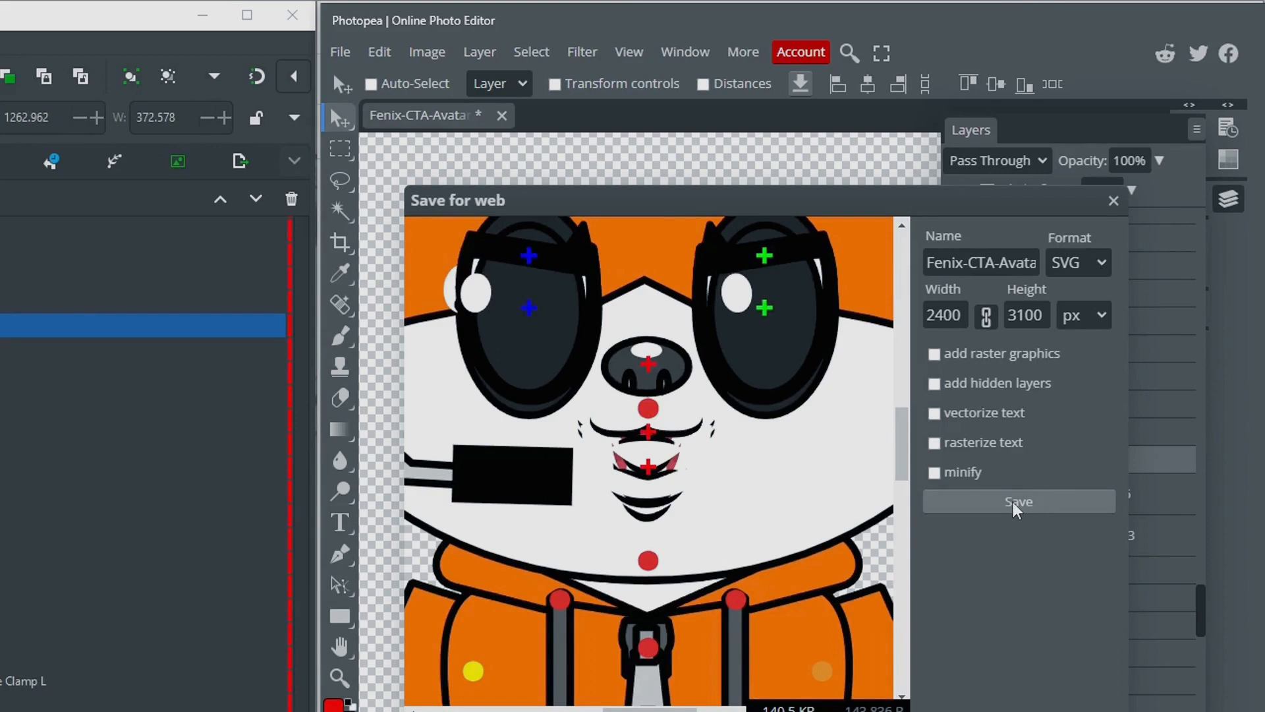
pyautogui.click(1018, 503)
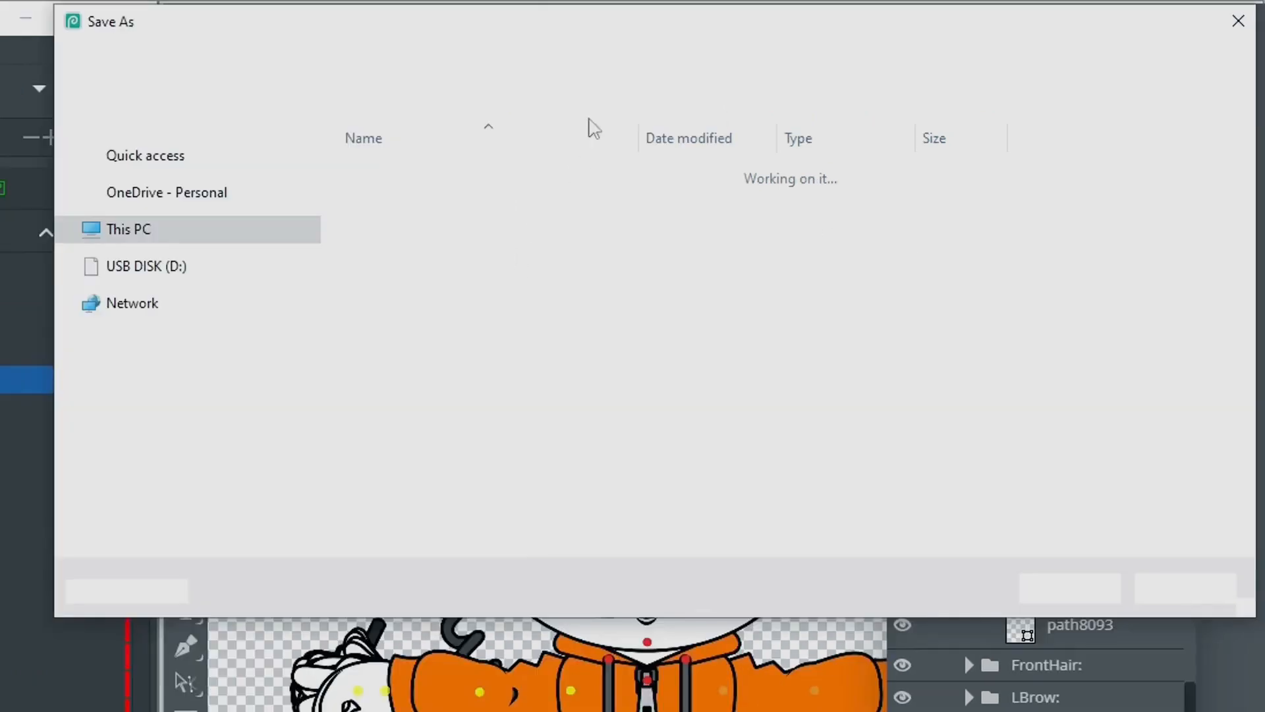
pyautogui.doubleClick(408, 173)
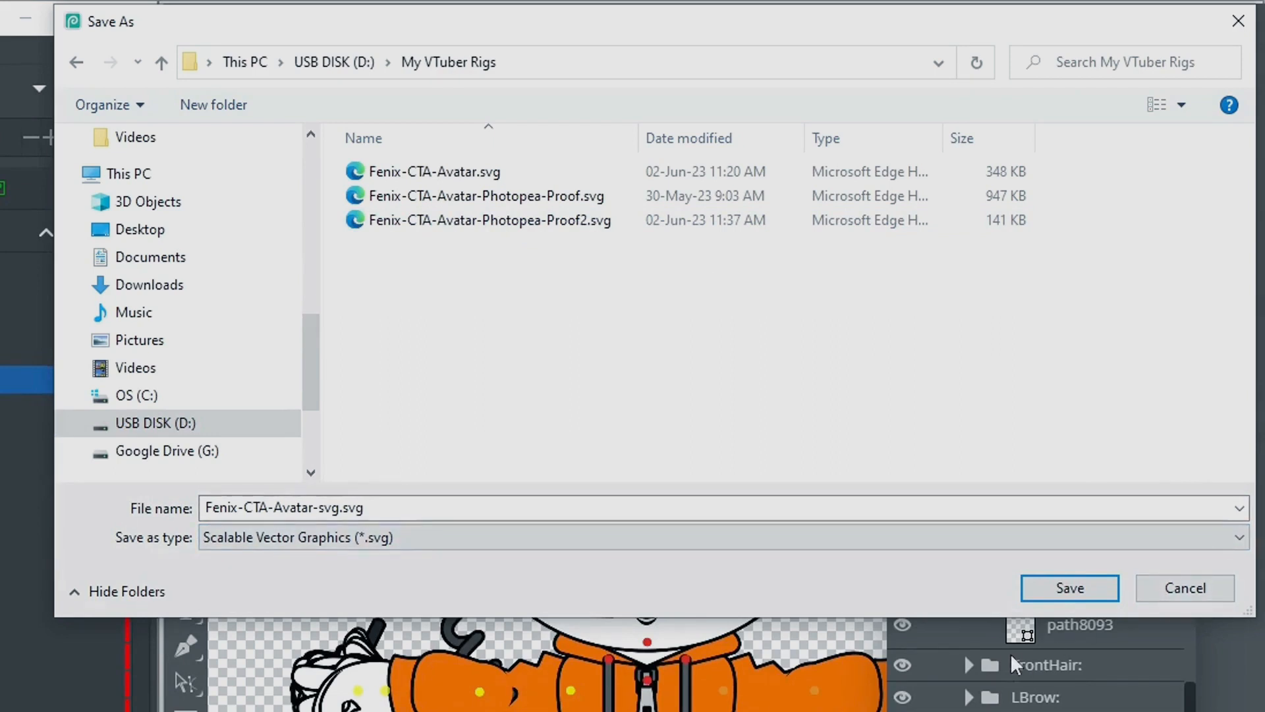
pyautogui.click(1185, 588)
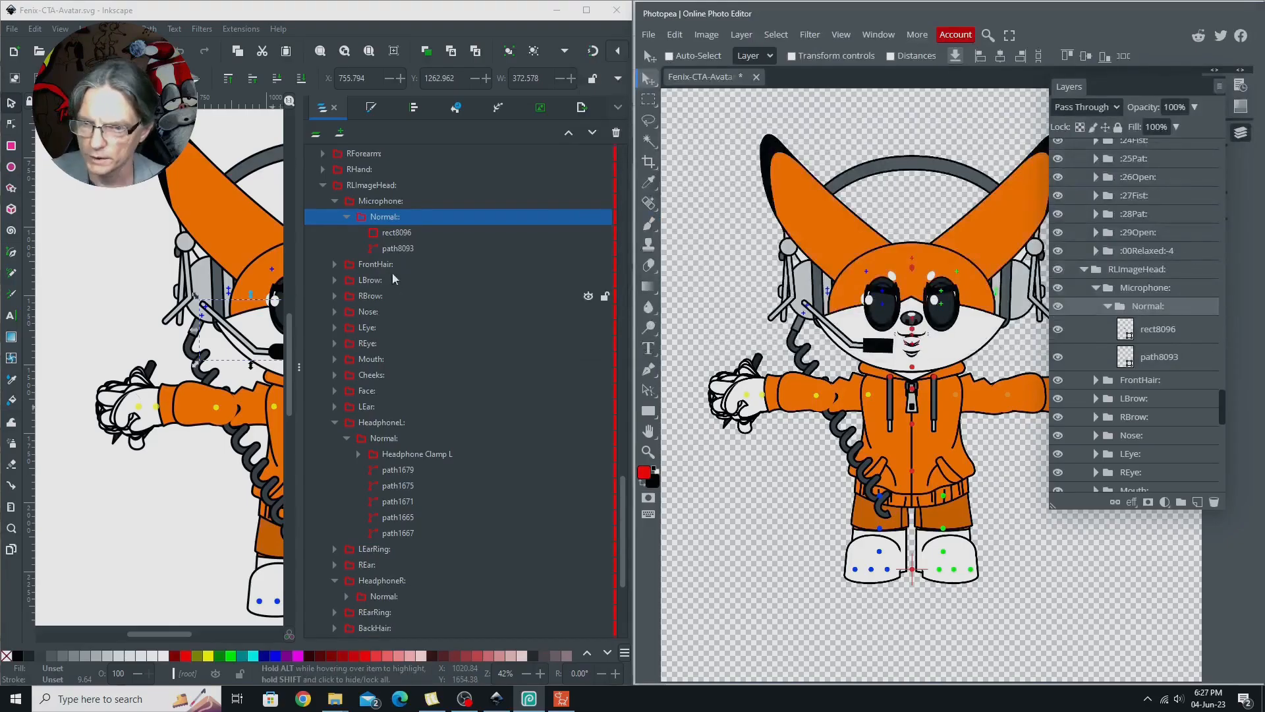
# - Widen Inkscape's canvas, switch to Cartoon Animator, and shrink the imported fox to about 59.7, placing it at about X -81.1, Y 67.4
pyautogui.moveTo(299, 367); pyautogui.dragTo(624, 367)
pyautogui.click(567, 700)
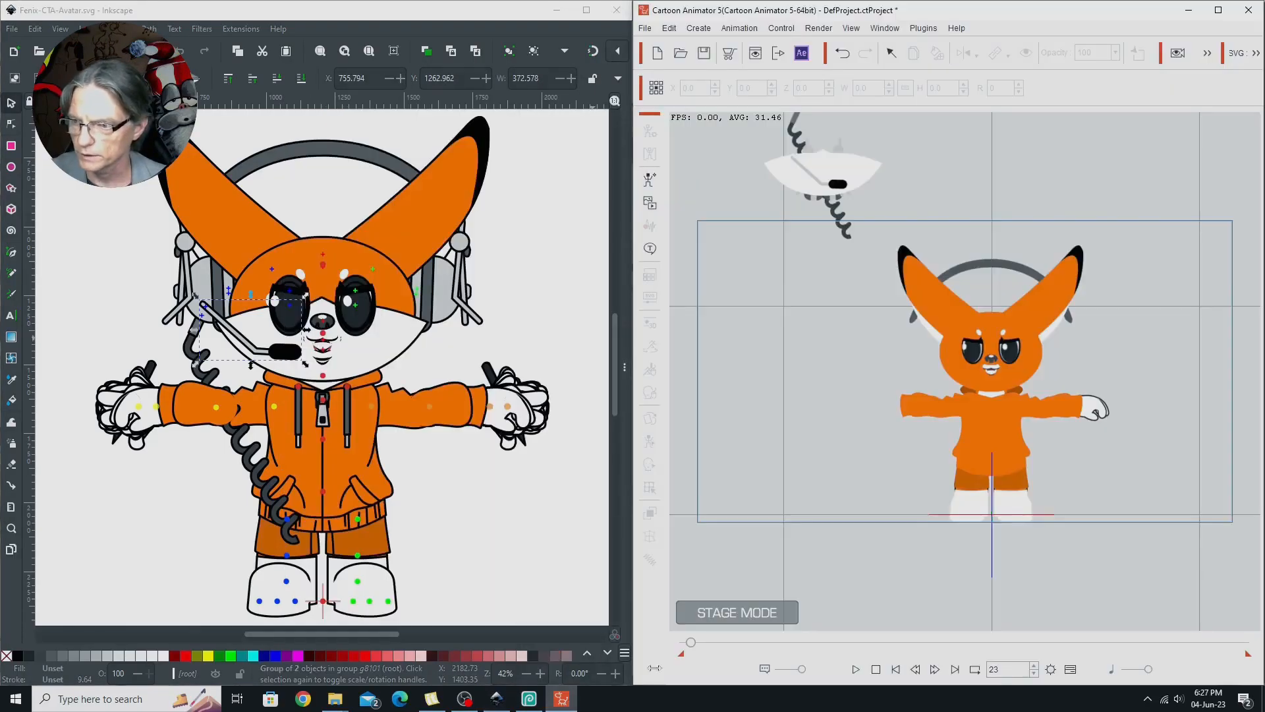
pyautogui.click(1003, 368)
pyautogui.moveTo(1003, 368); pyautogui.dragTo(1200, 423)
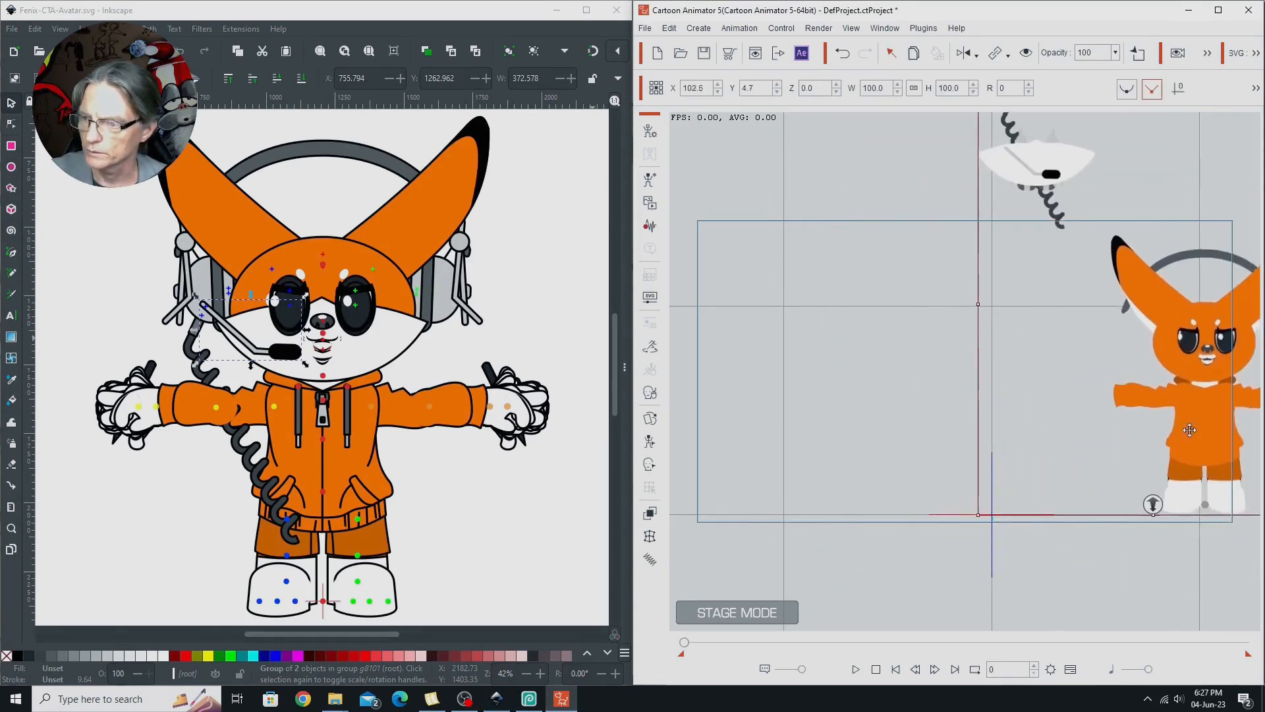
pyautogui.moveTo(1190, 429); pyautogui.dragTo(824, 529)
pyautogui.moveTo(998, 209); pyautogui.dragTo(916, 363)
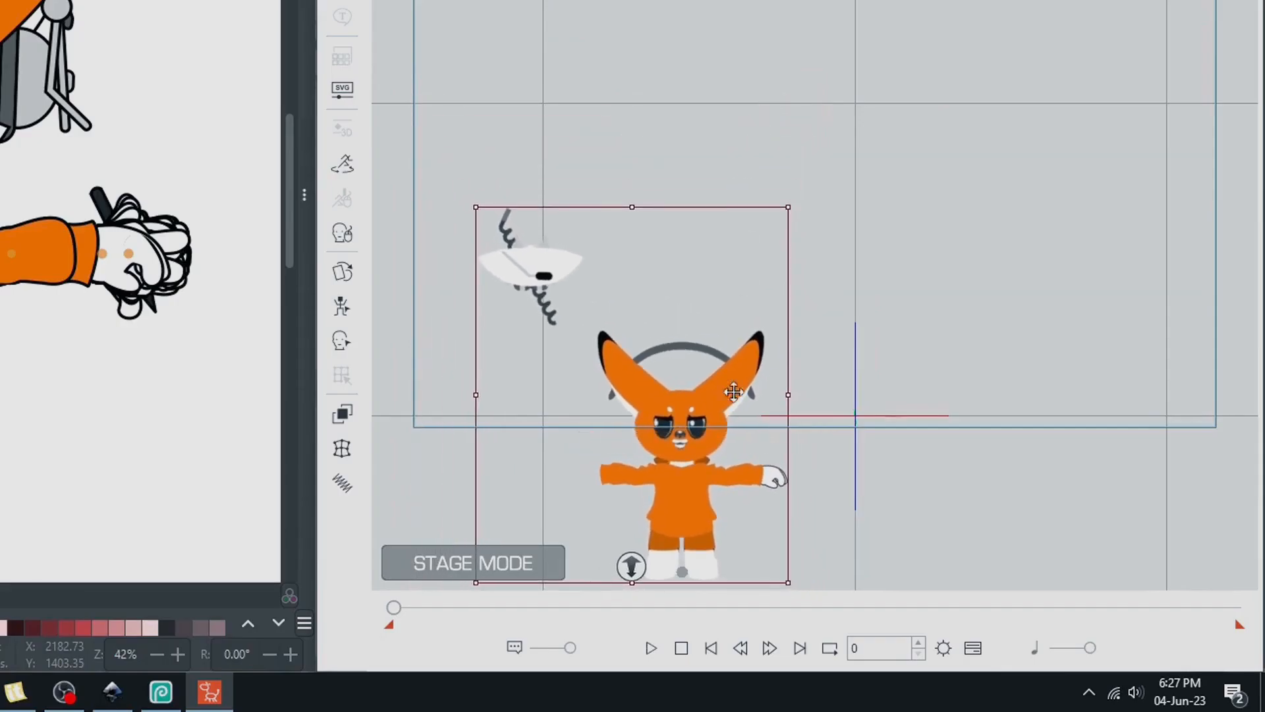
pyautogui.moveTo(701, 416); pyautogui.dragTo(621, 44)
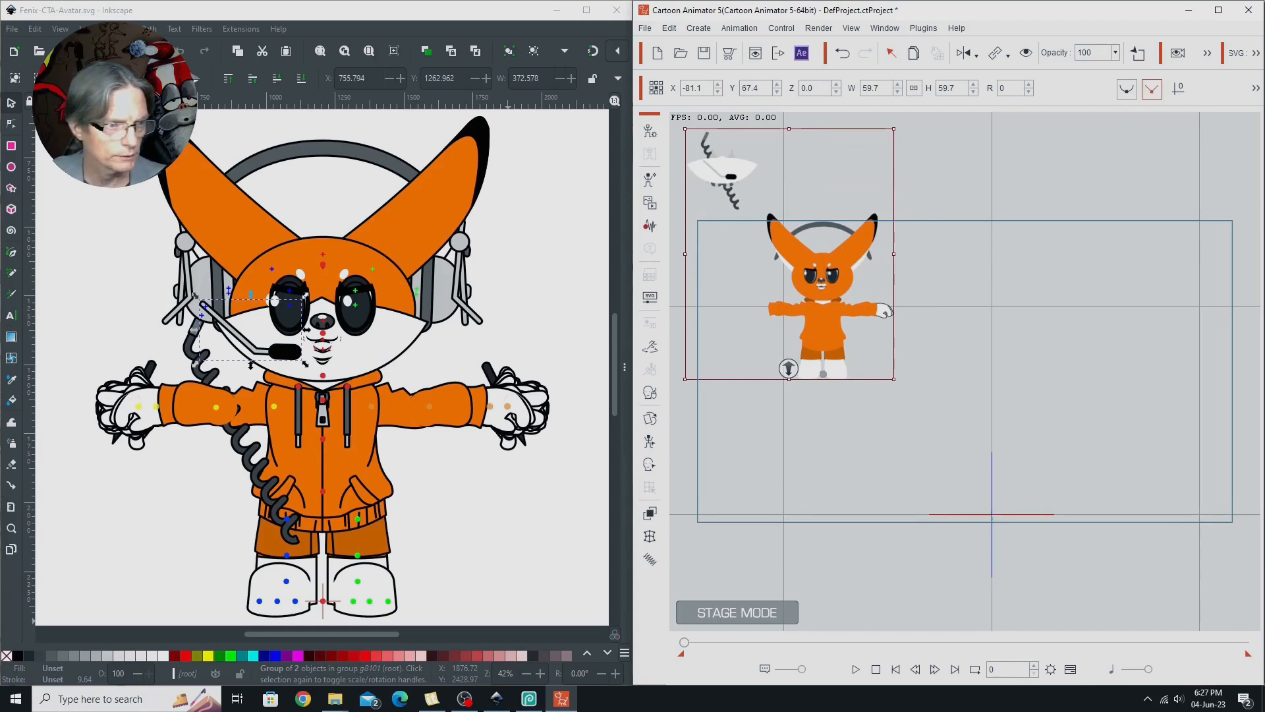
# - Import Fenix-CTA-Avatar-Photopea-Proof2.svg from the My VTuber Rigs folder into Cartoon Animator and enlarge its composer window
pyautogui.click(335, 699)
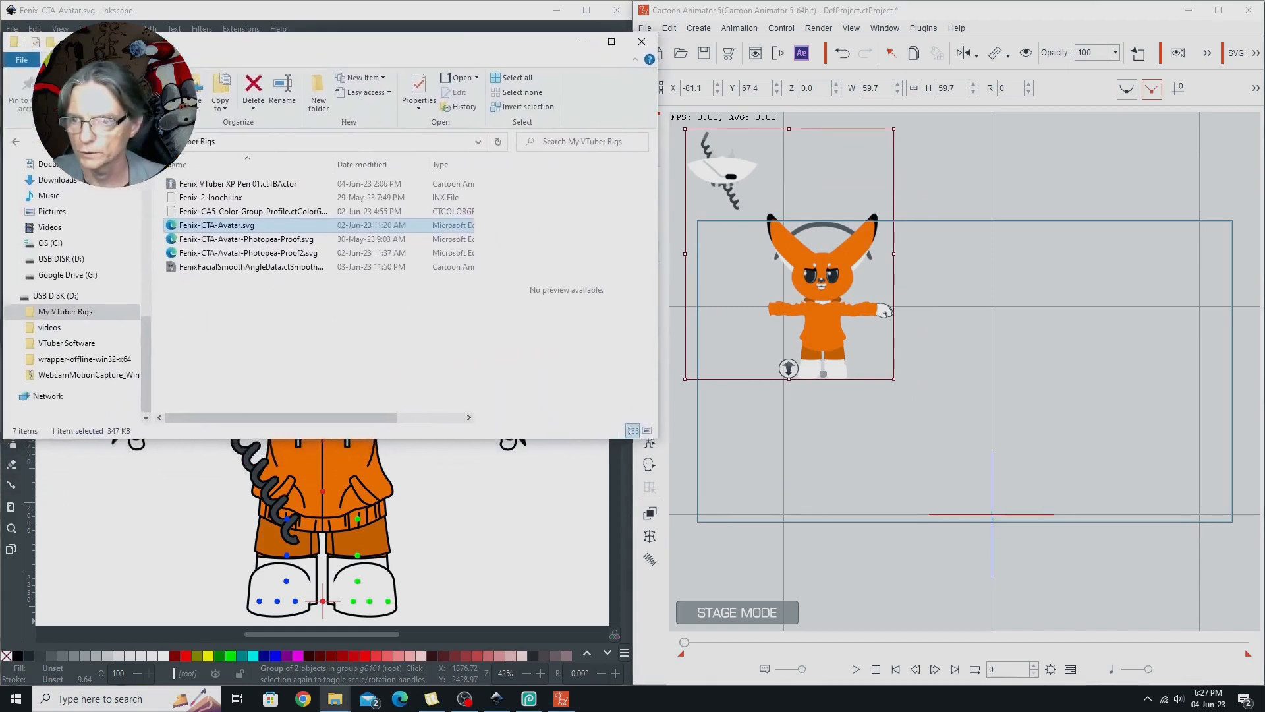
pyautogui.moveTo(160, 48); pyautogui.dragTo(185, 46)
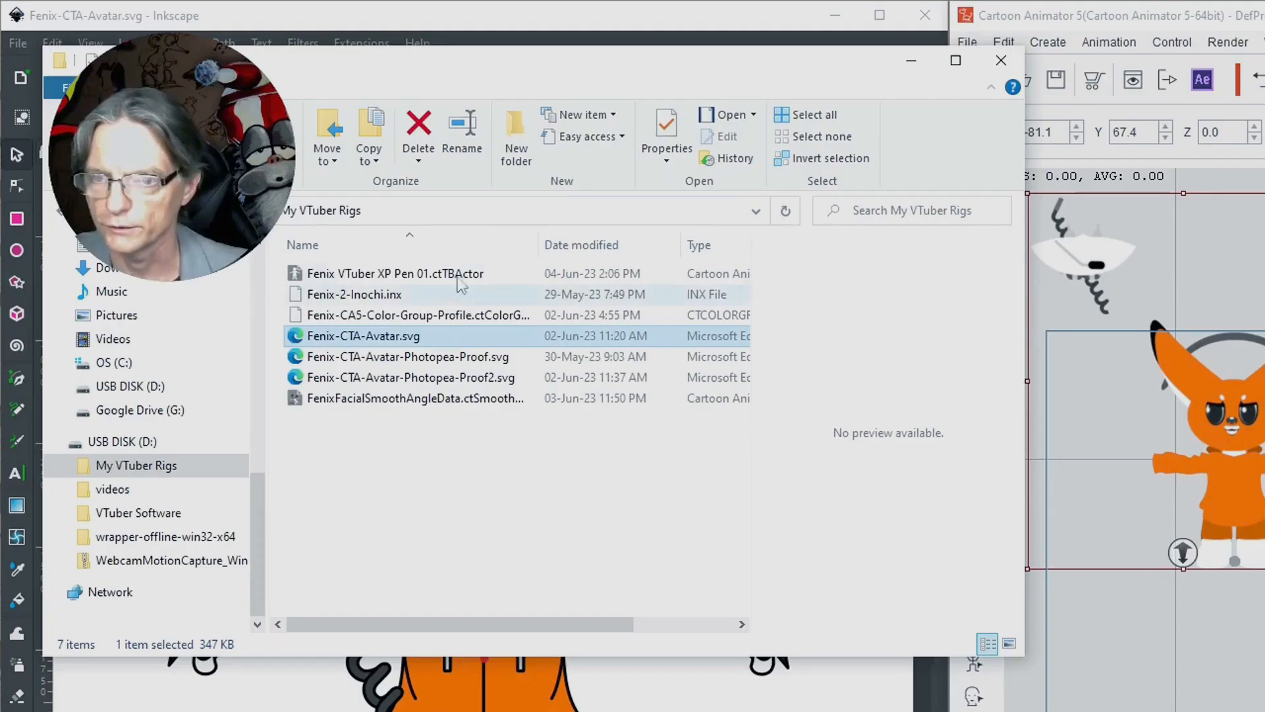
pyautogui.moveTo(298, 383); pyautogui.dragTo(839, 548)
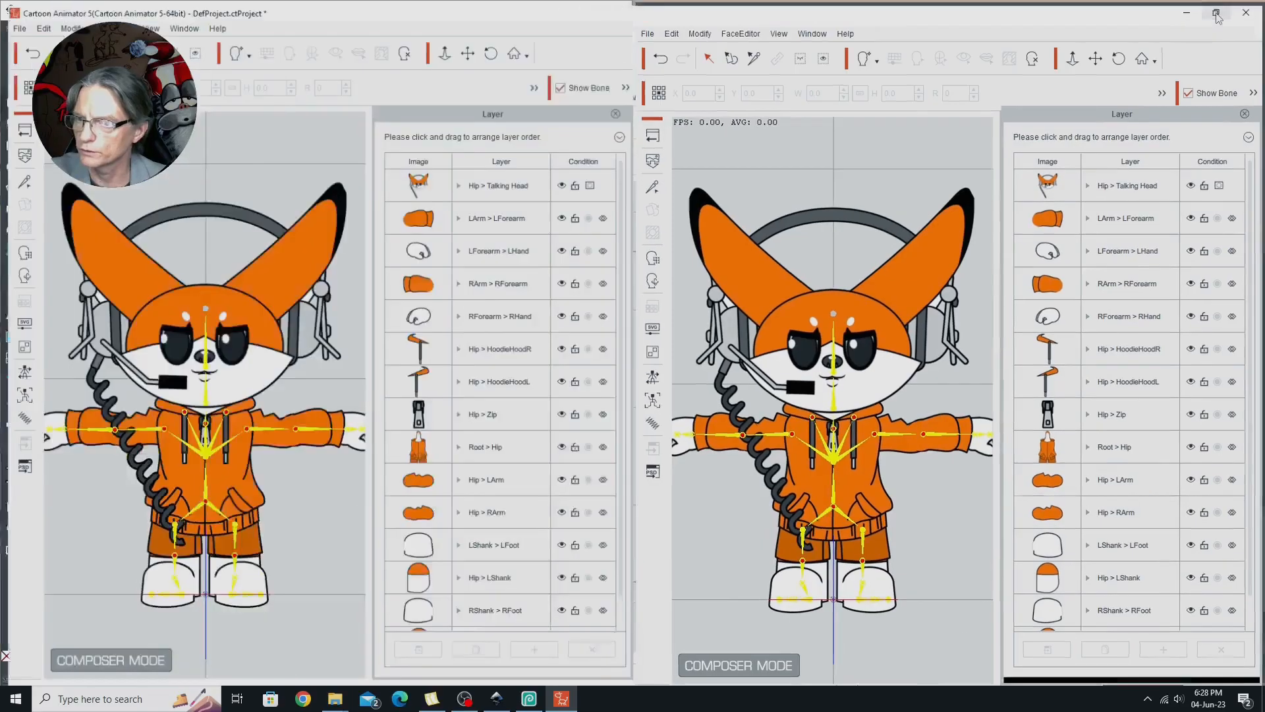
pyautogui.click(1205, 18)
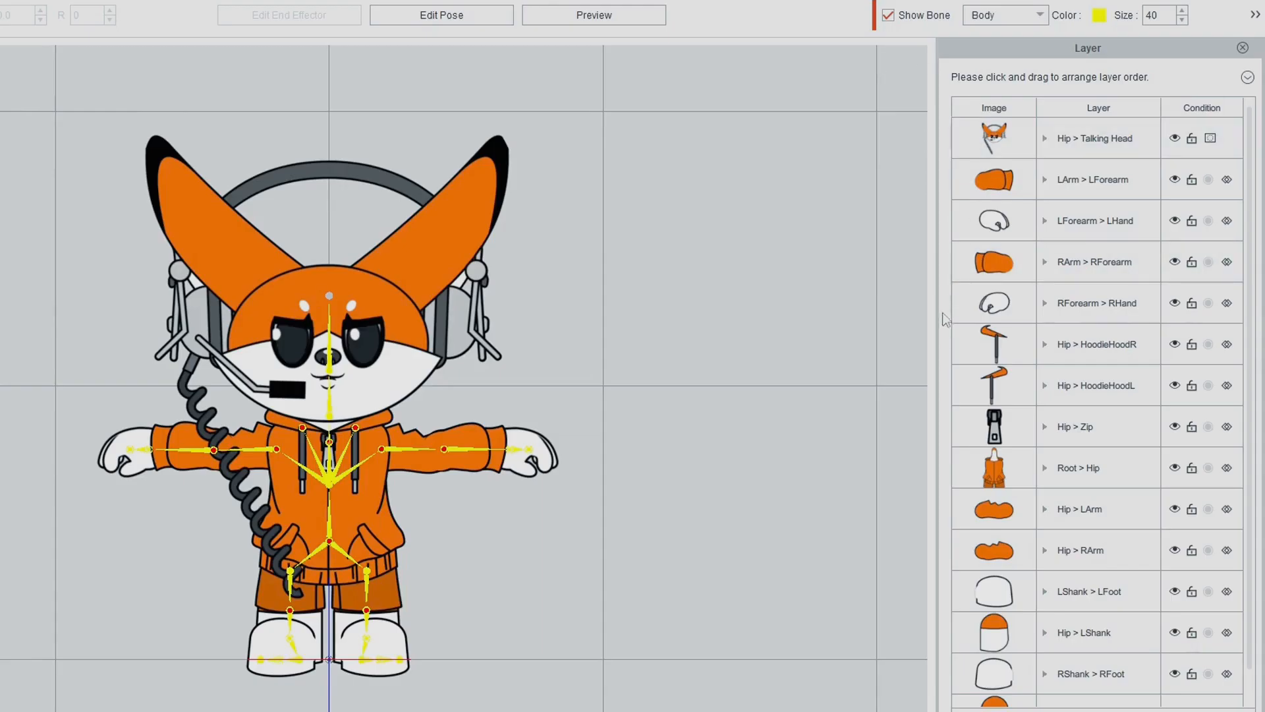
# - Open the Sprite Editor for the imported fox and examine the hand sprites available for the RHand body part
pyautogui.moveTo(934, 391); pyautogui.dragTo(813, 392)
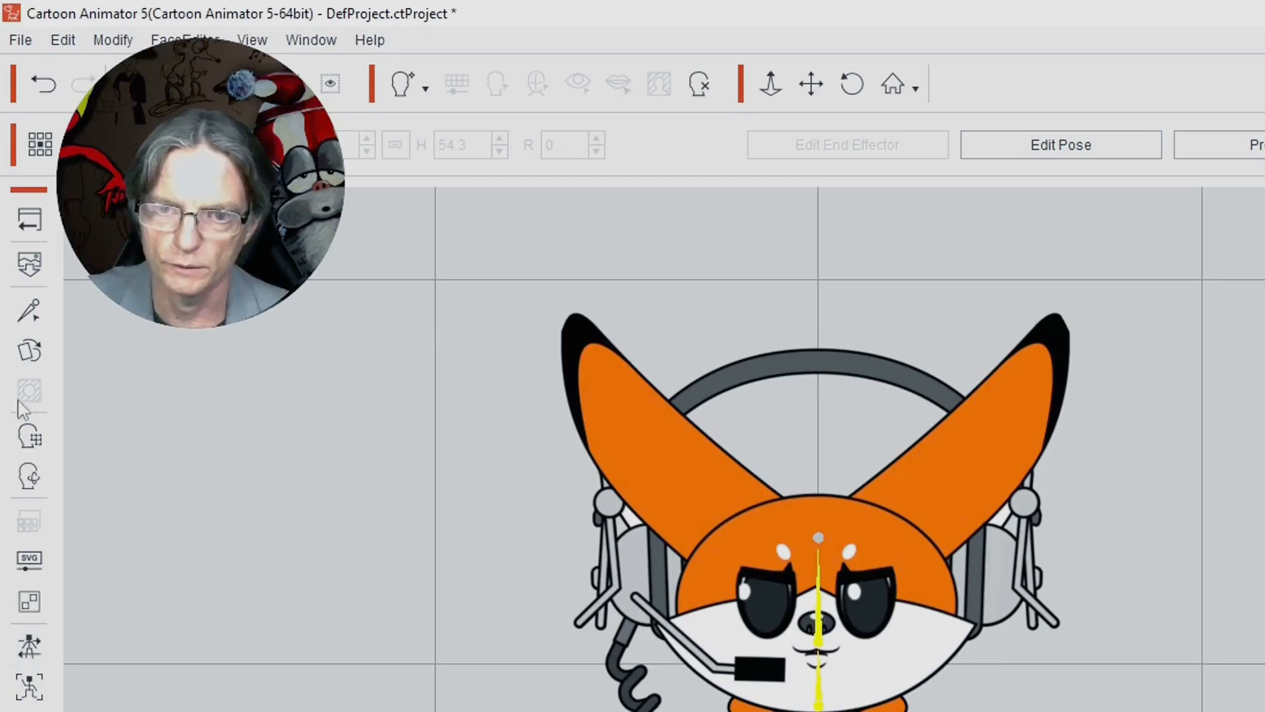
pyautogui.click(29, 350)
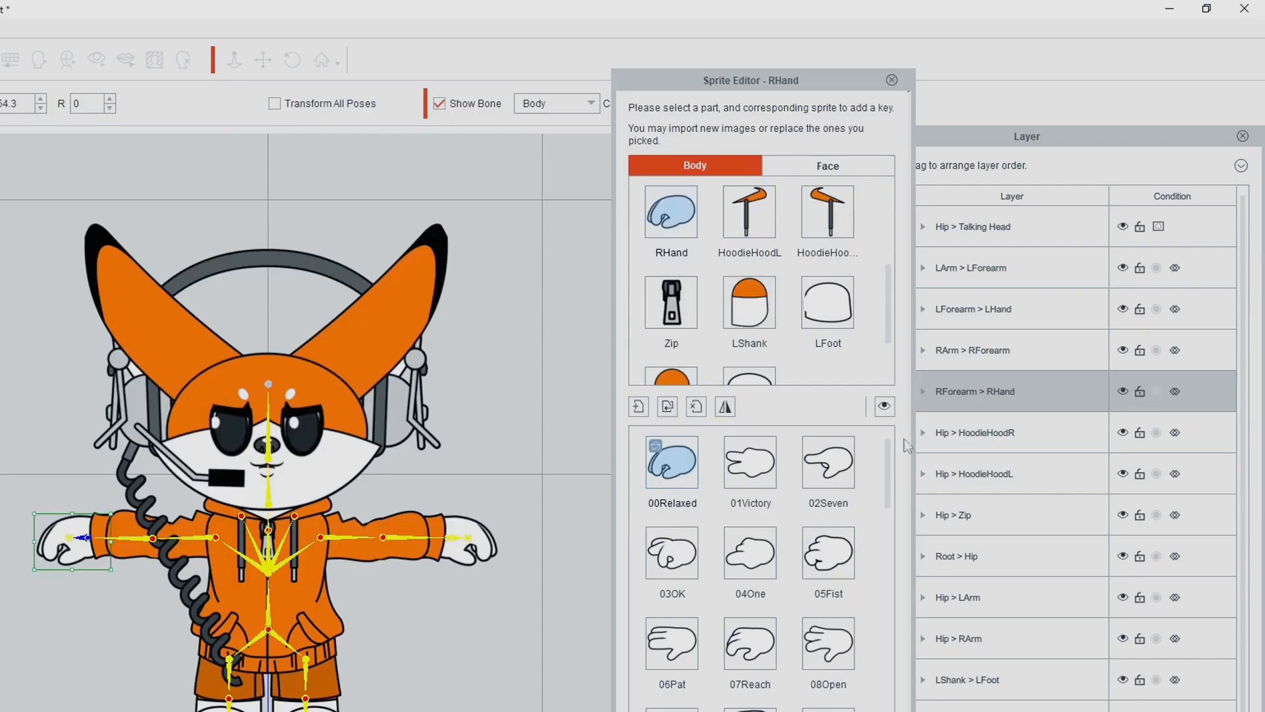
pyautogui.moveTo(888, 456)
pyautogui.mouseDown()
pyautogui.moveTo(891, 660)
pyautogui.moveTo(887, 440)
pyautogui.mouseUp()
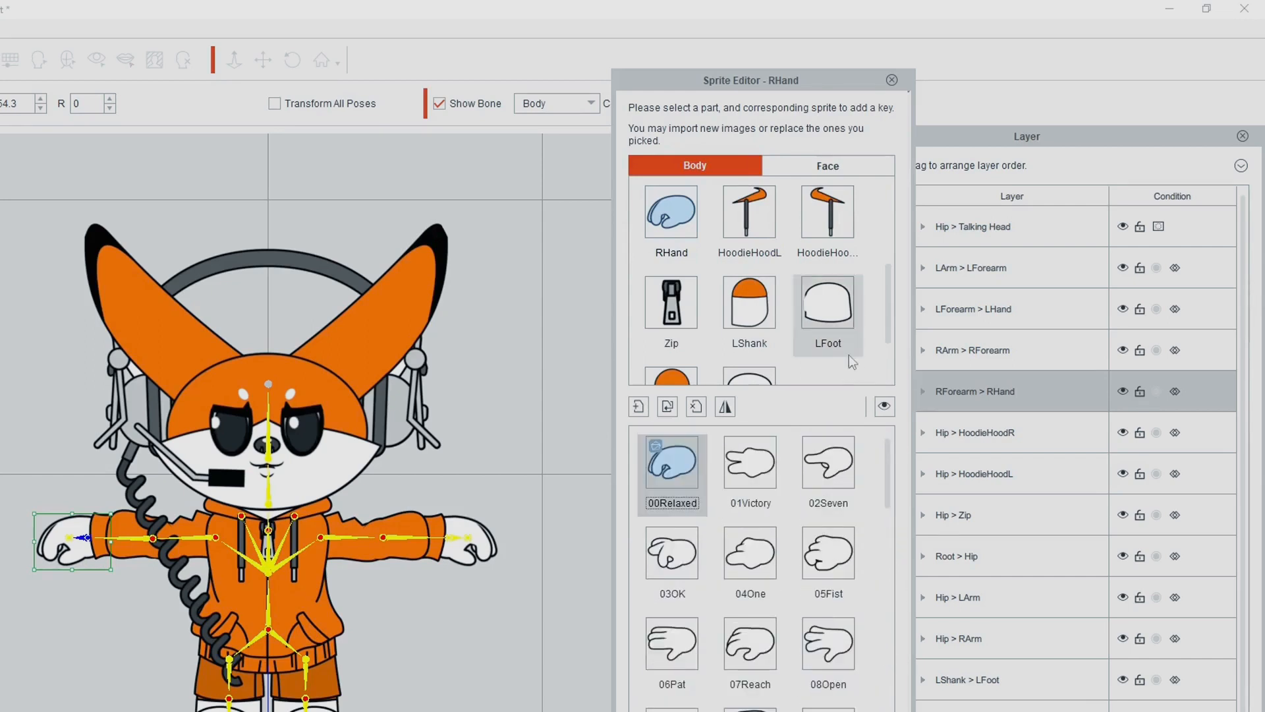
# - Examine the fox's face sprites for the mouth and right eye, and close the Sprite Editor
pyautogui.click(828, 165)
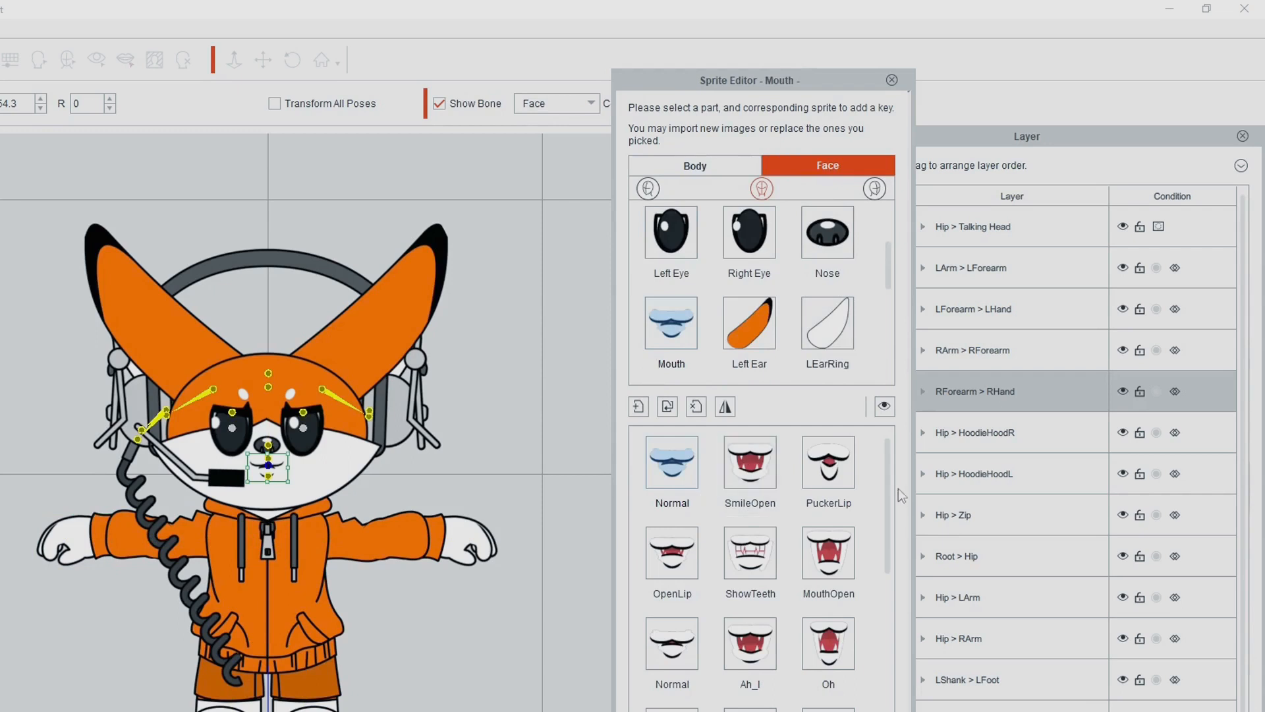
pyautogui.click(758, 285)
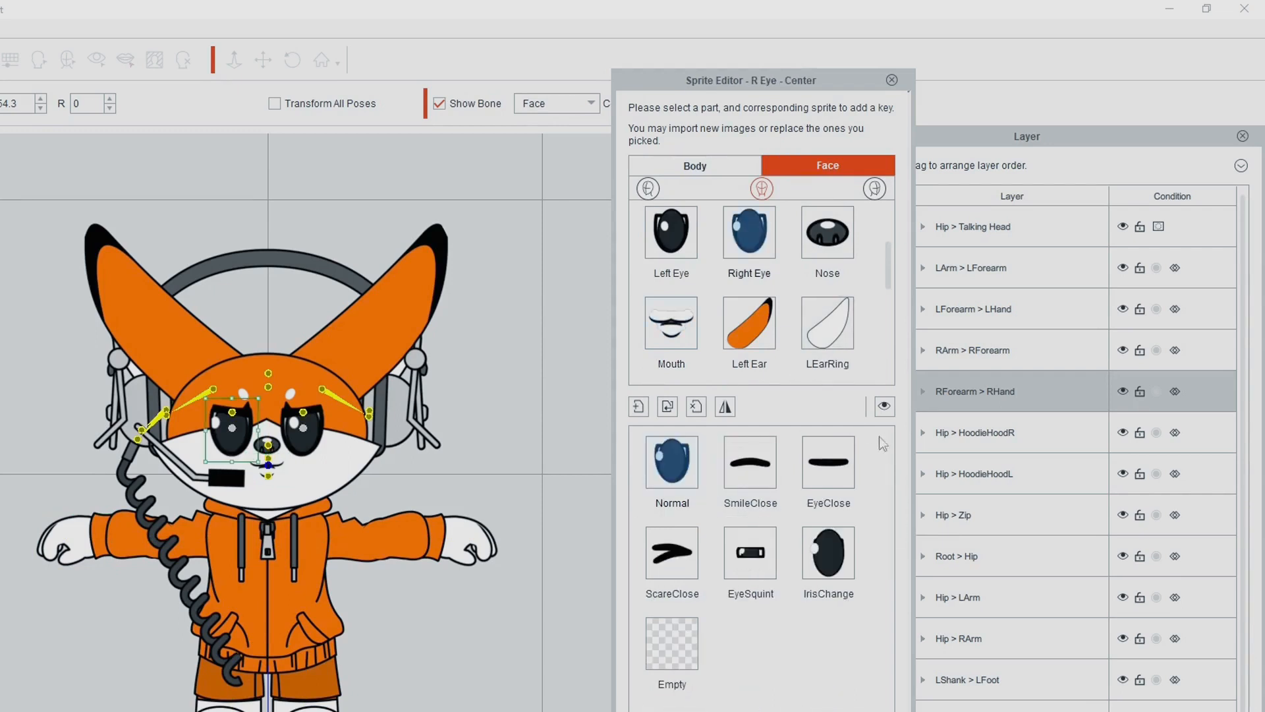
pyautogui.click(671, 323)
pyautogui.click(892, 80)
# - Return to the stage and move the smaller, incorrectly imported fox down and farther left of the large fox
pyautogui.click(2, 250)
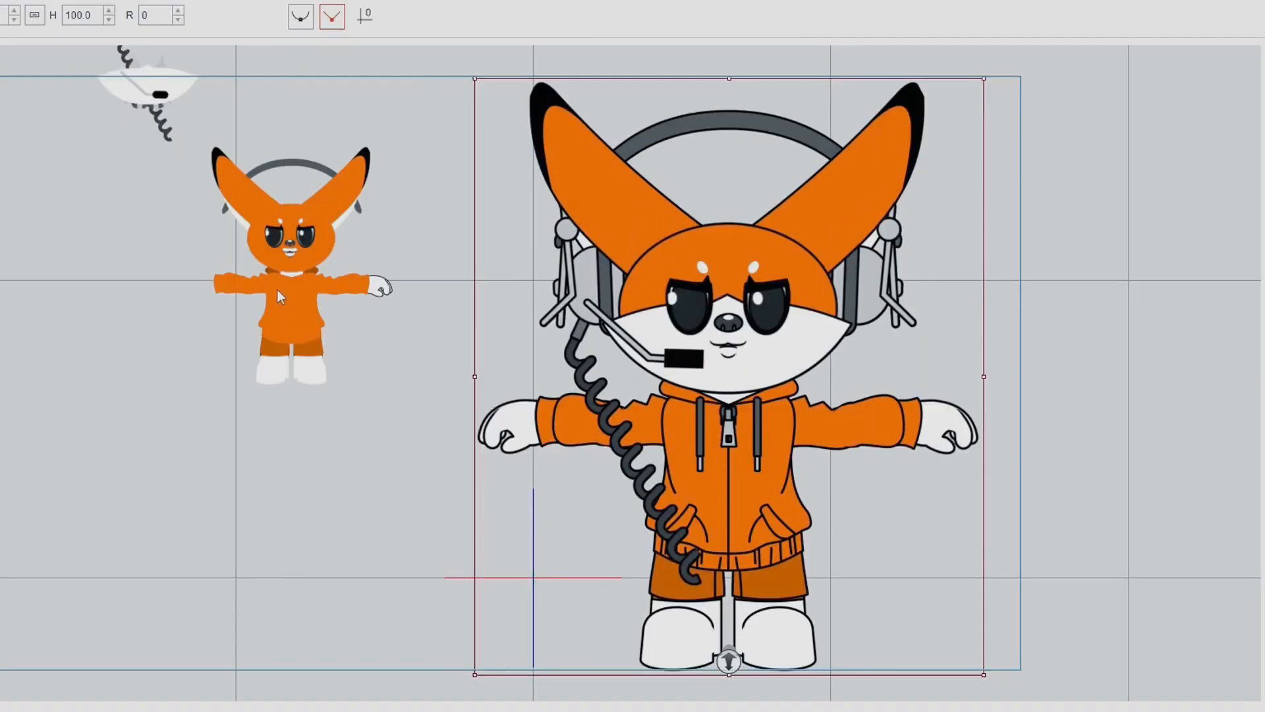
pyautogui.click(290, 244)
pyautogui.moveTo(290, 243); pyautogui.dragTo(172, 391)
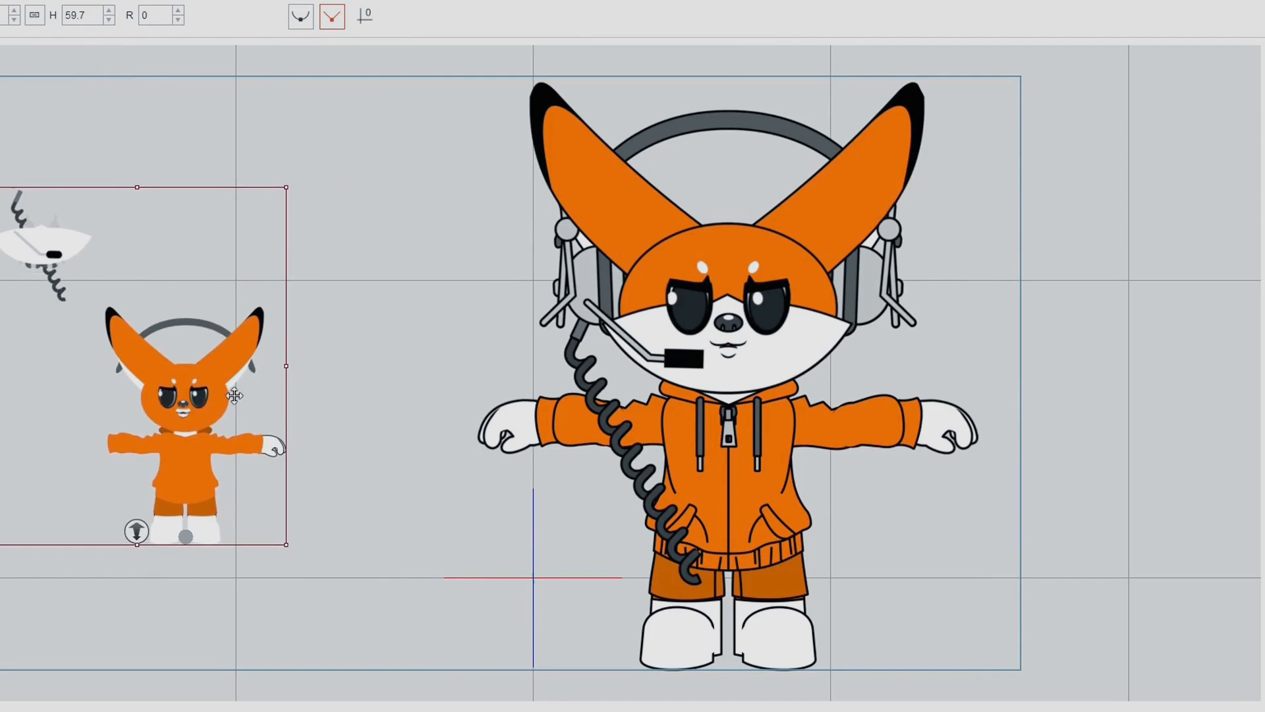